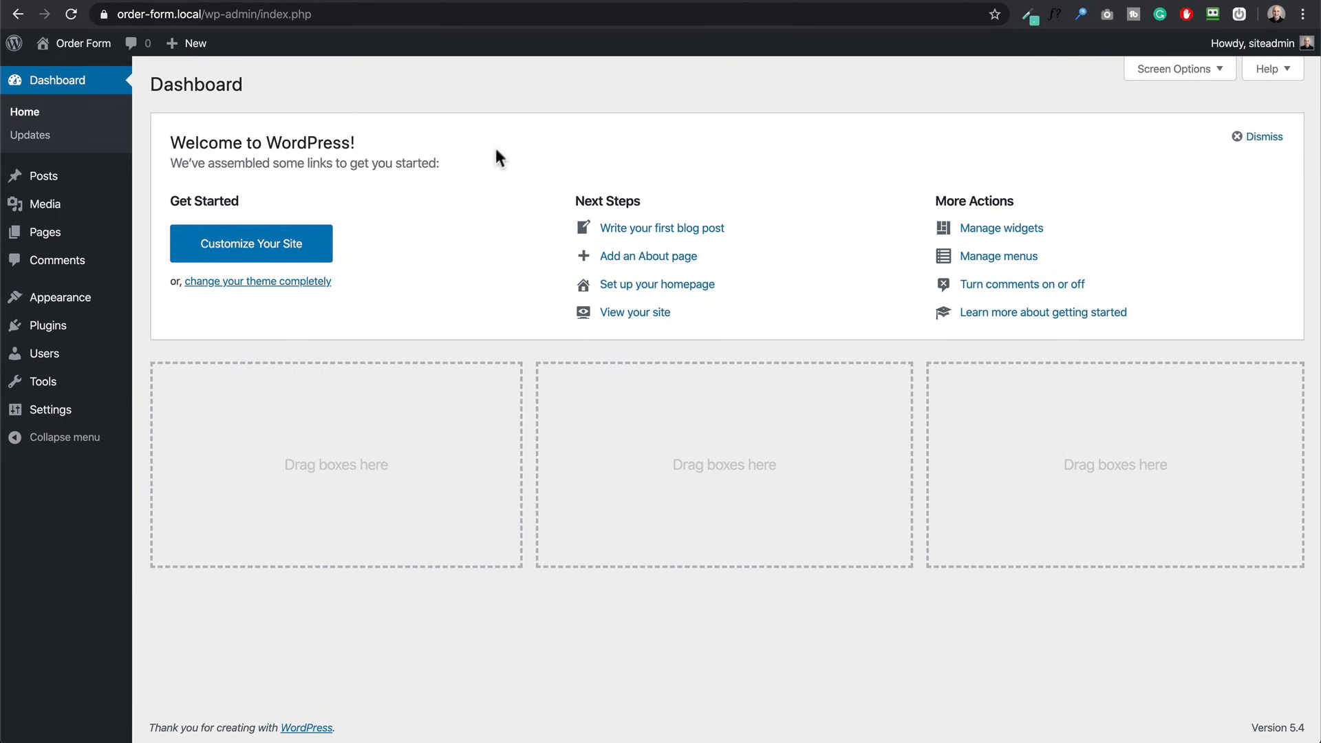
Go to wpcrafter.com/fluentform and review the WP Fluent Forms Pro features and third-party integrations
click(605, 0)
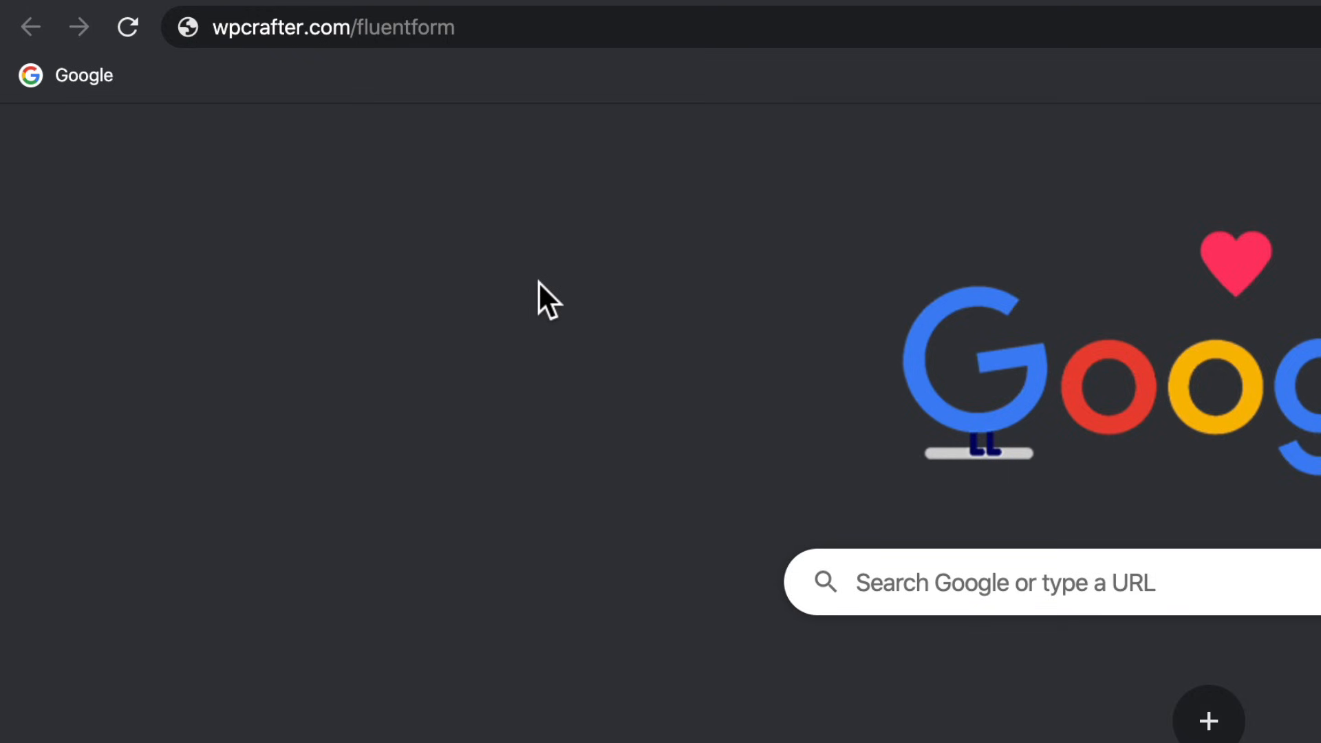
key(Return)
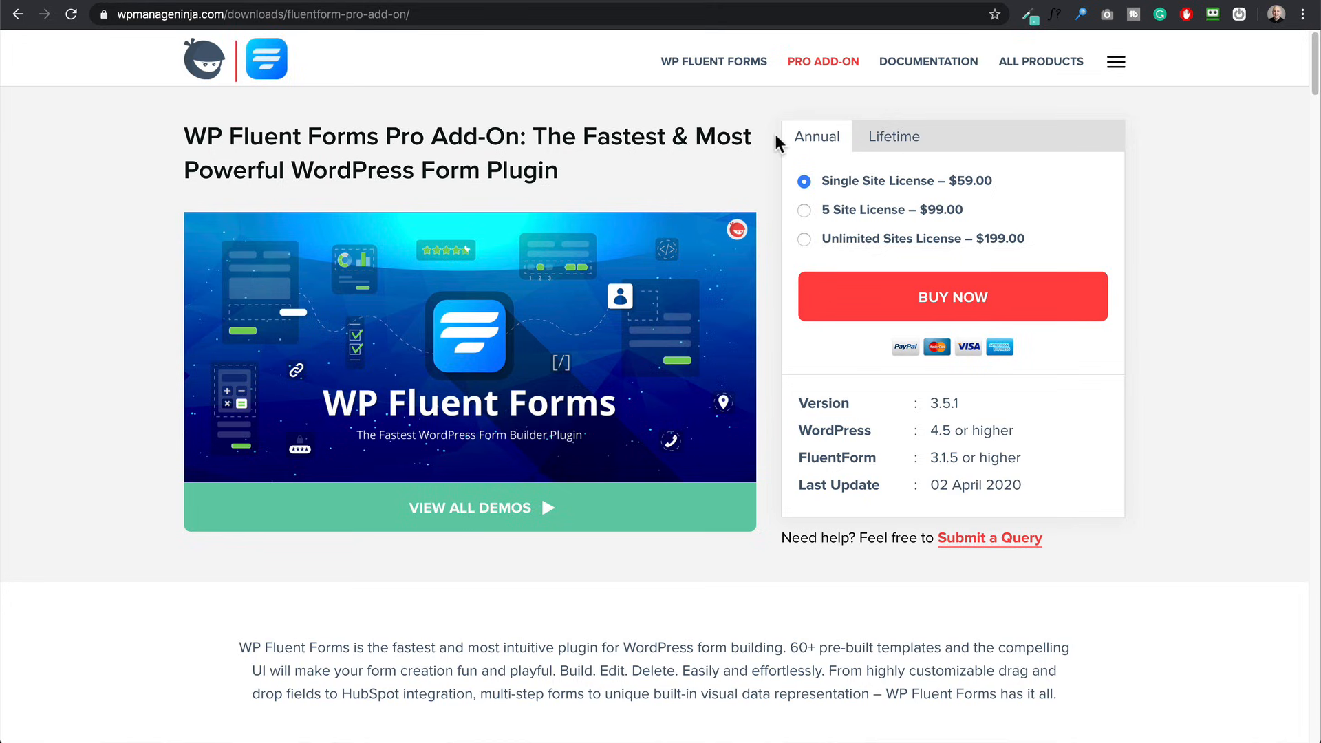
scroll(775, 134, down, 6)
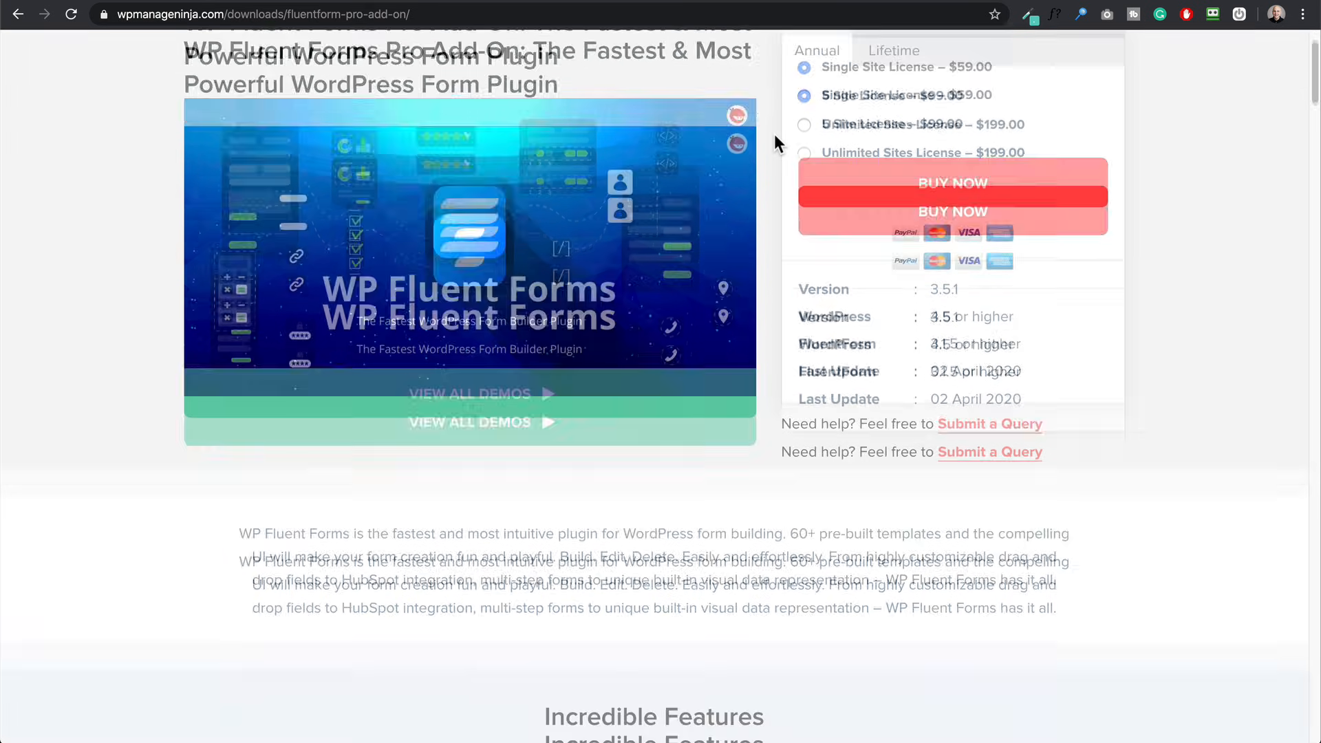
scroll(774, 134, down, 4)
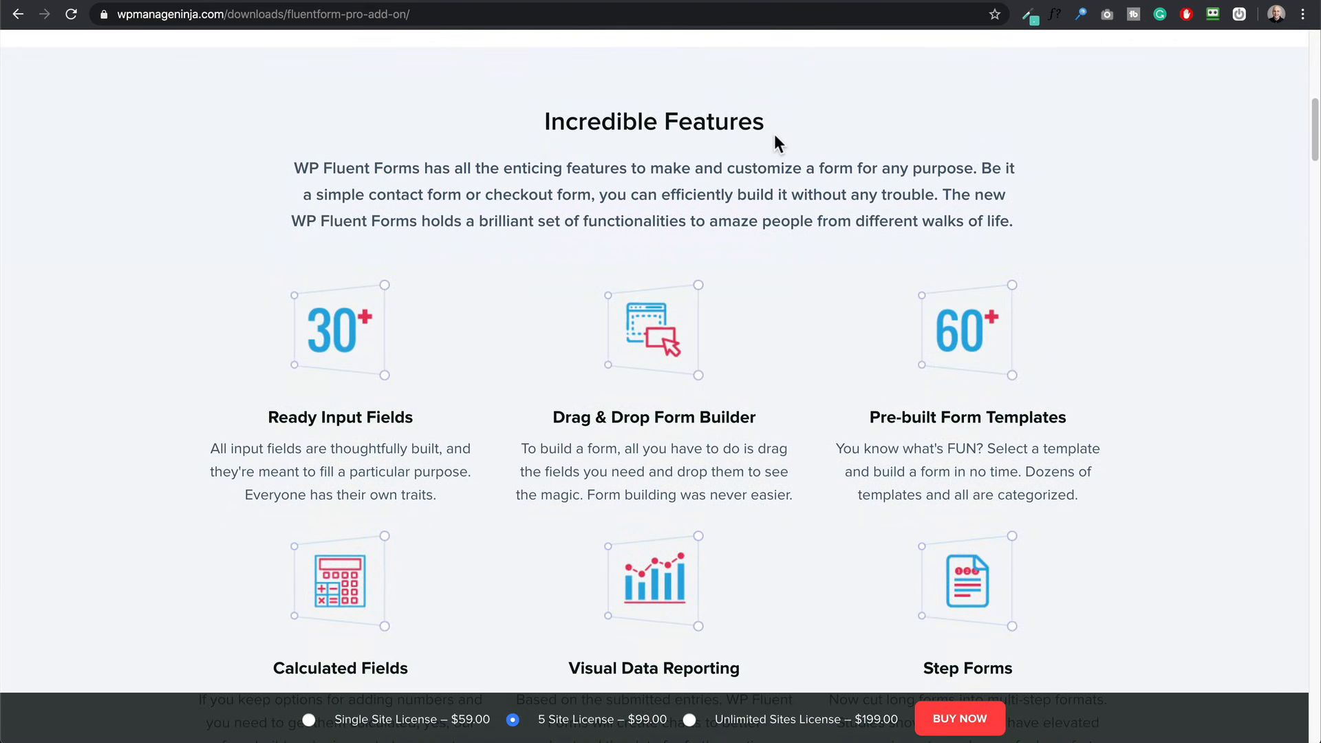
scroll(774, 134, down, 3)
scroll(775, 144, down, 4)
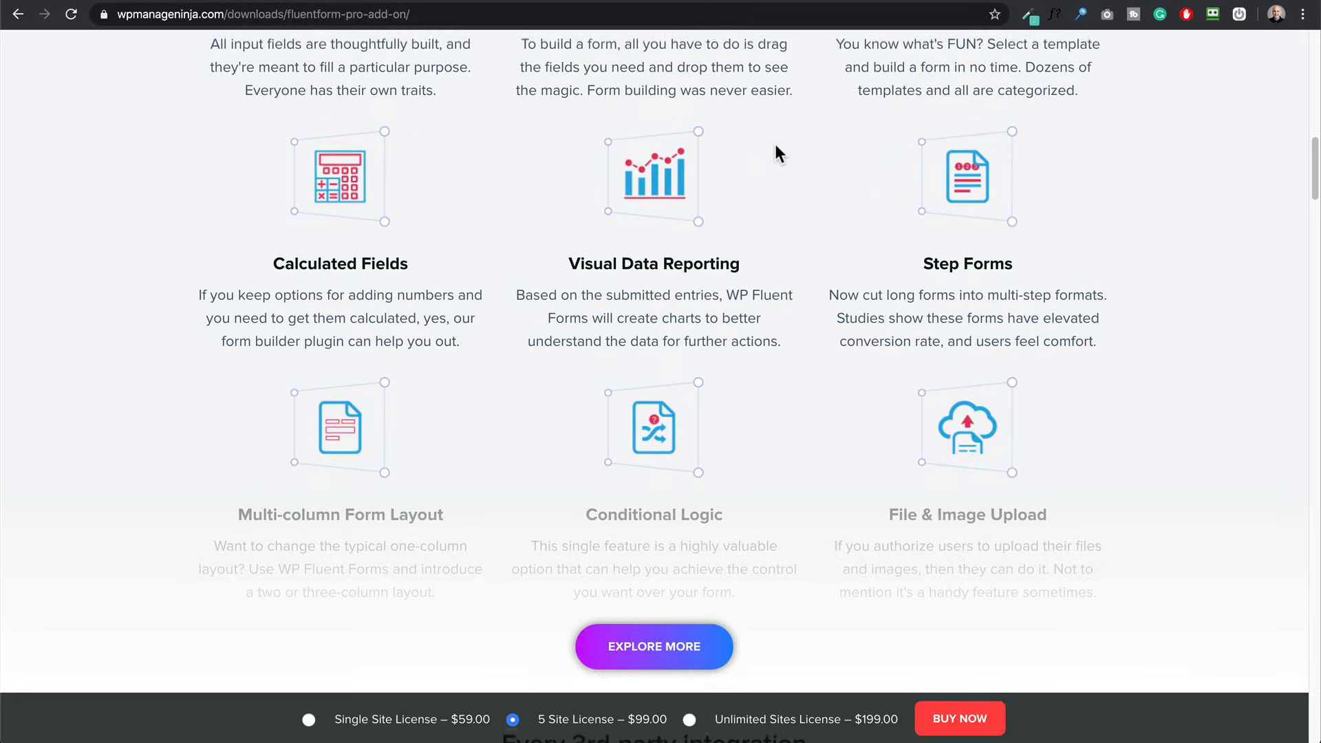
scroll(777, 146, down, 8)
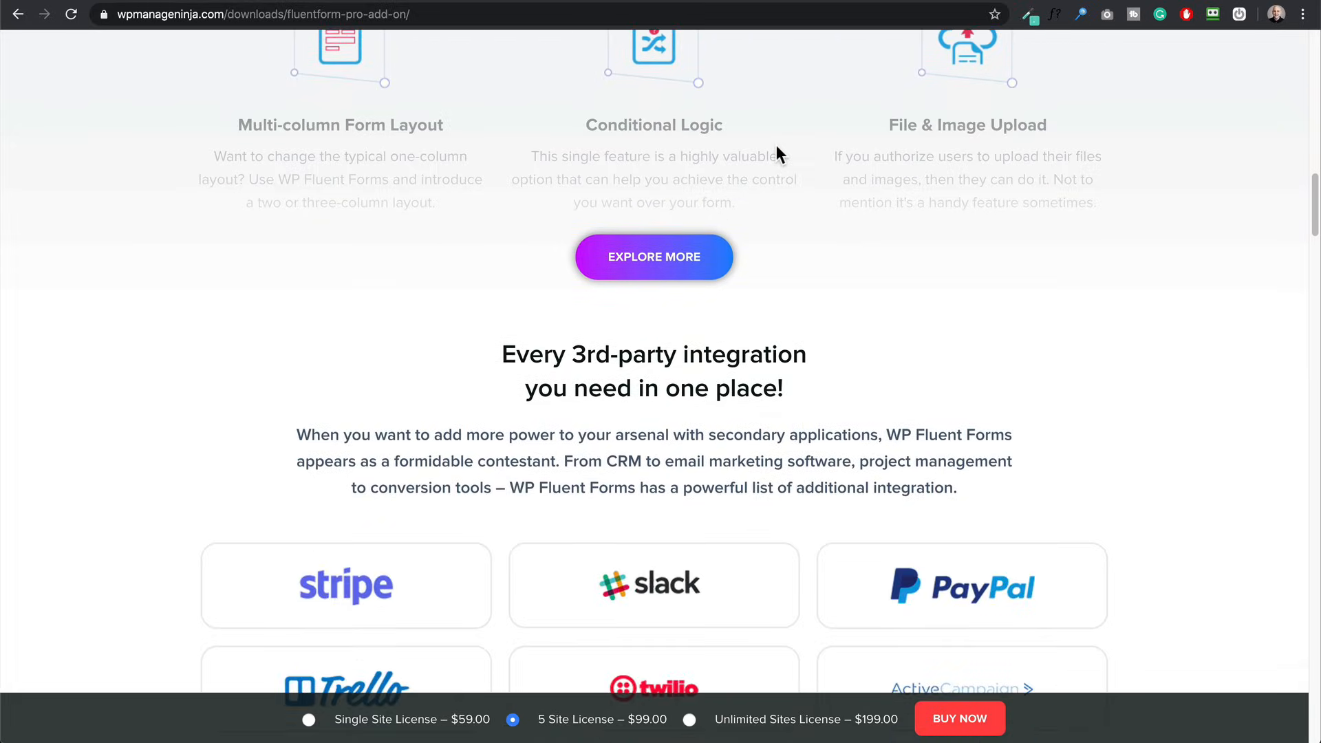
scroll(778, 153, down, 1)
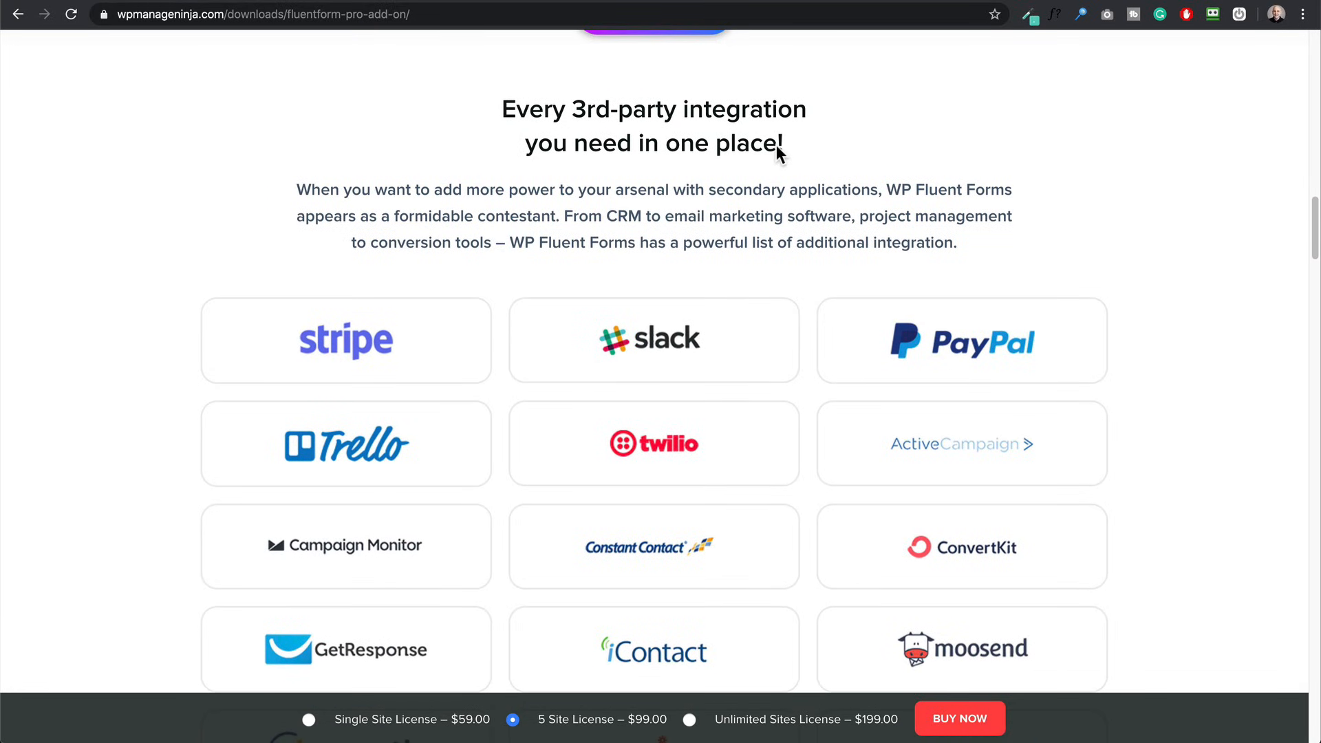
scroll(776, 146, down, 1)
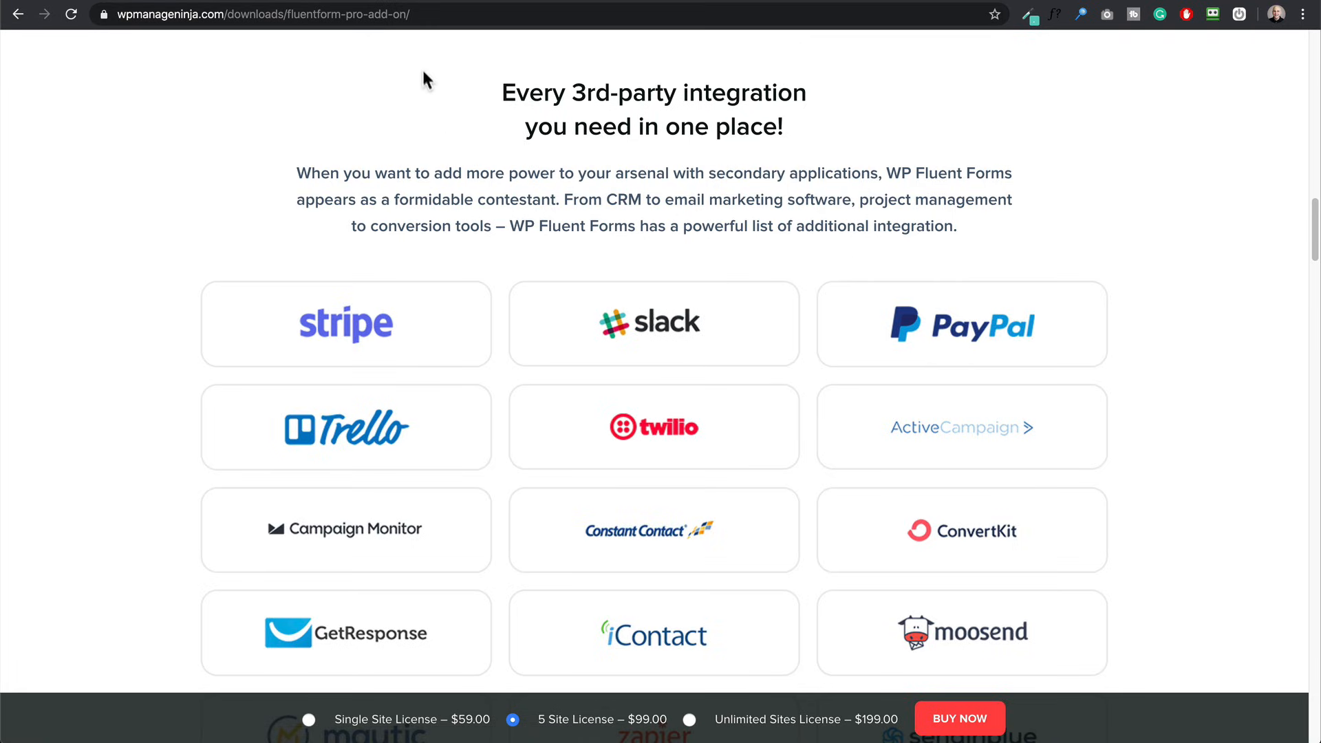
Return to the WordPress admin, then upload, install and activate the plugin file fluentformpro-3.5.4.zip
click(430, 2)
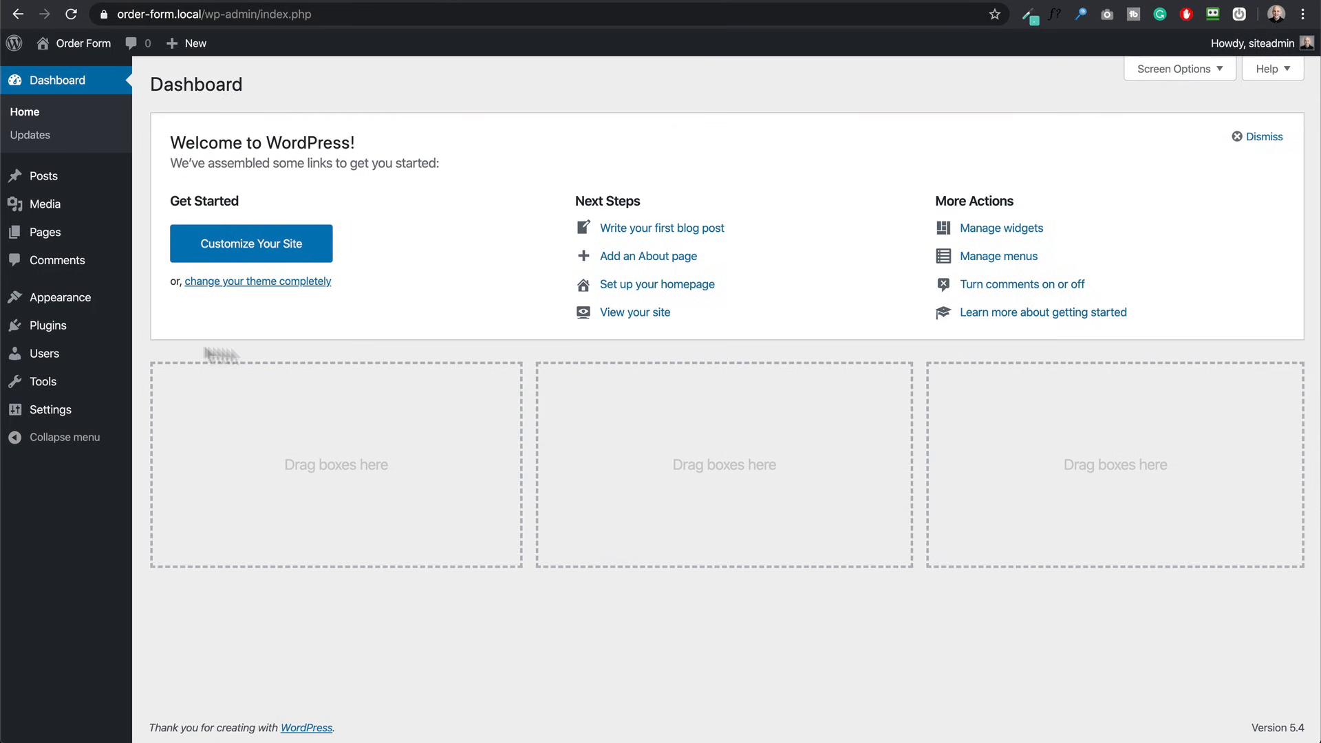
mouse_move(88, 332)
click(167, 359)
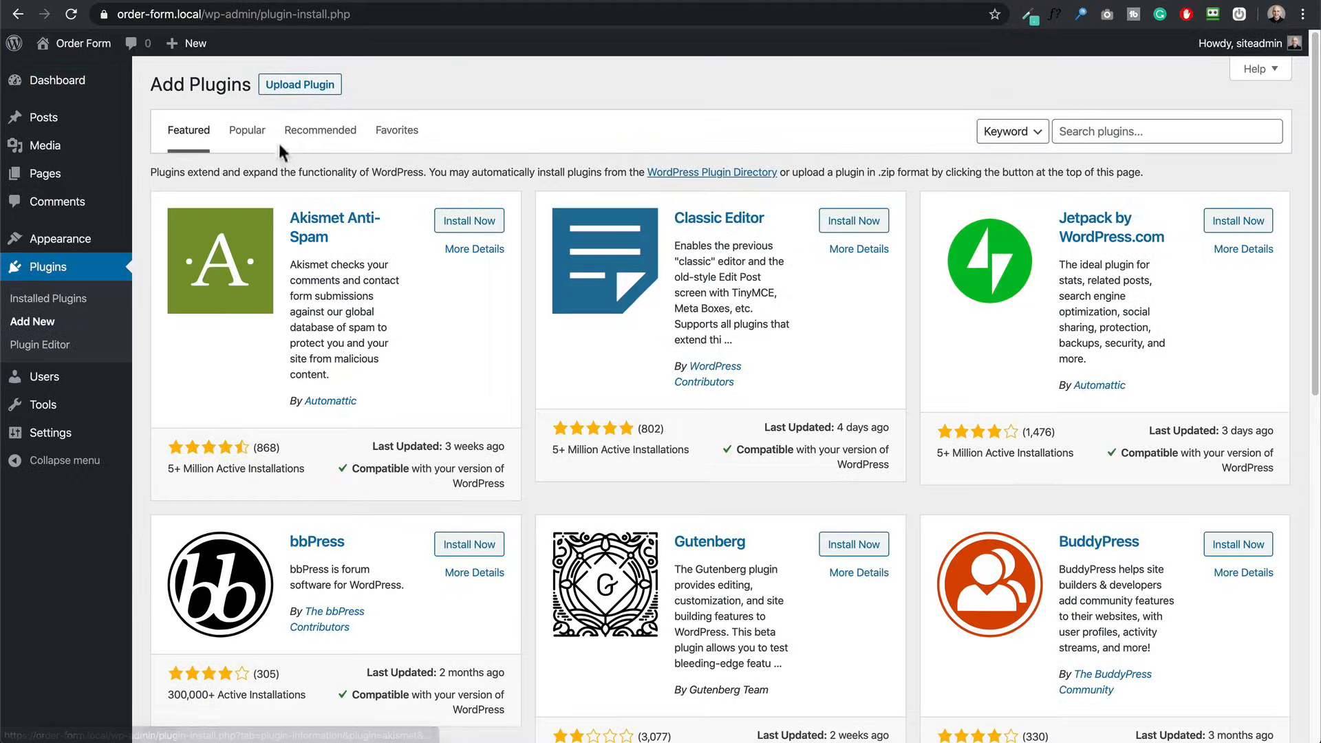
click(297, 86)
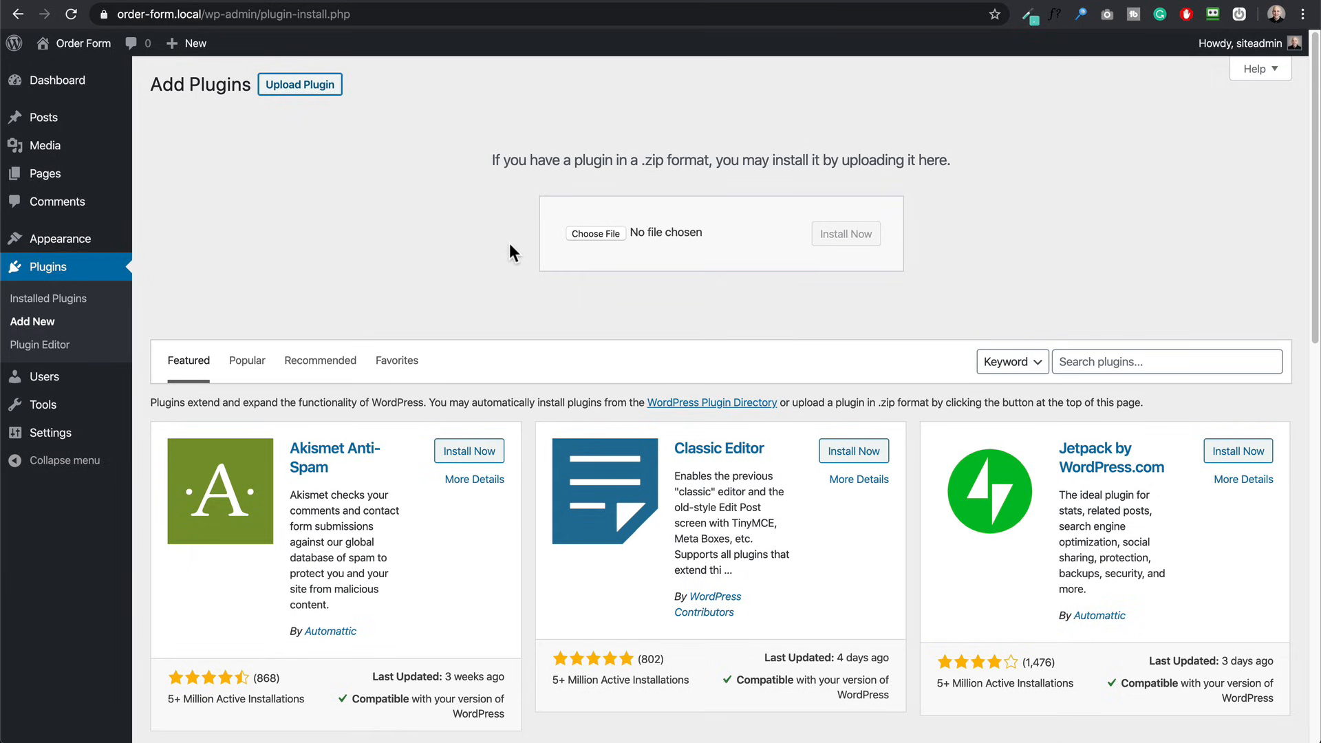
click(848, 240)
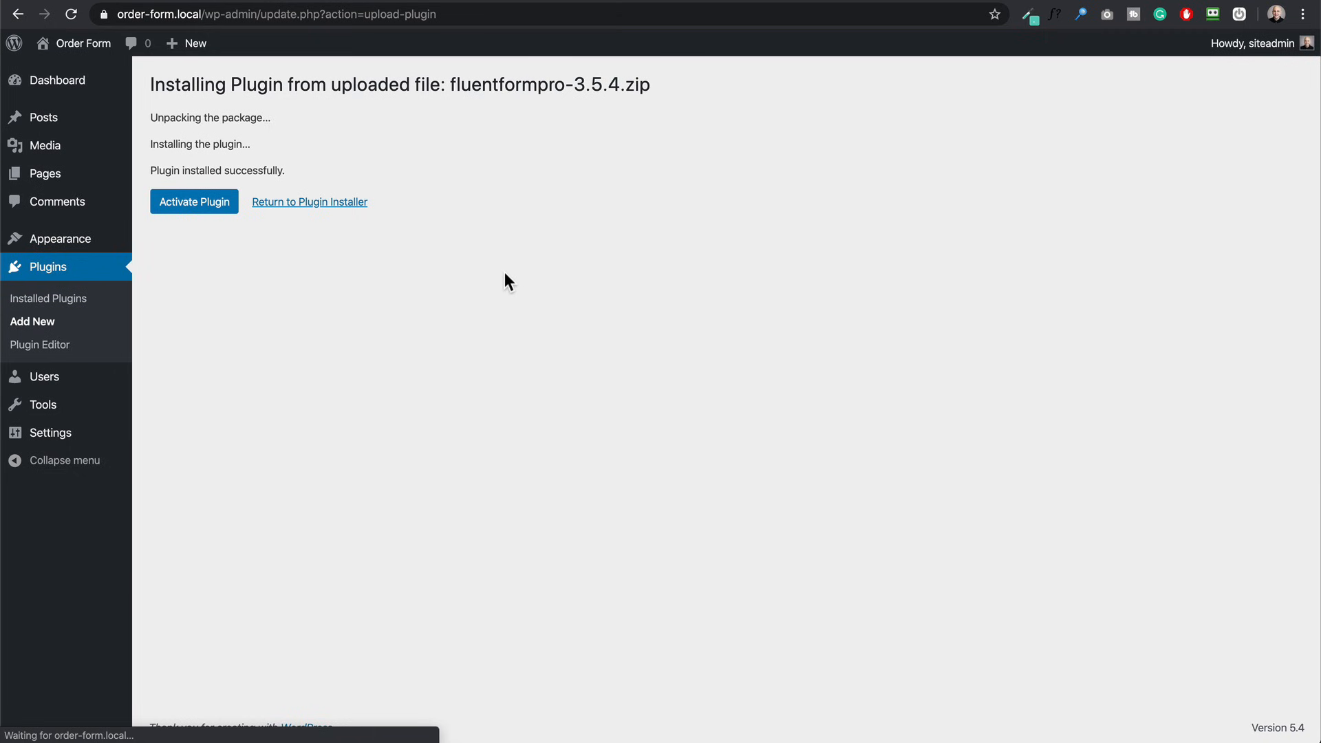
click(207, 210)
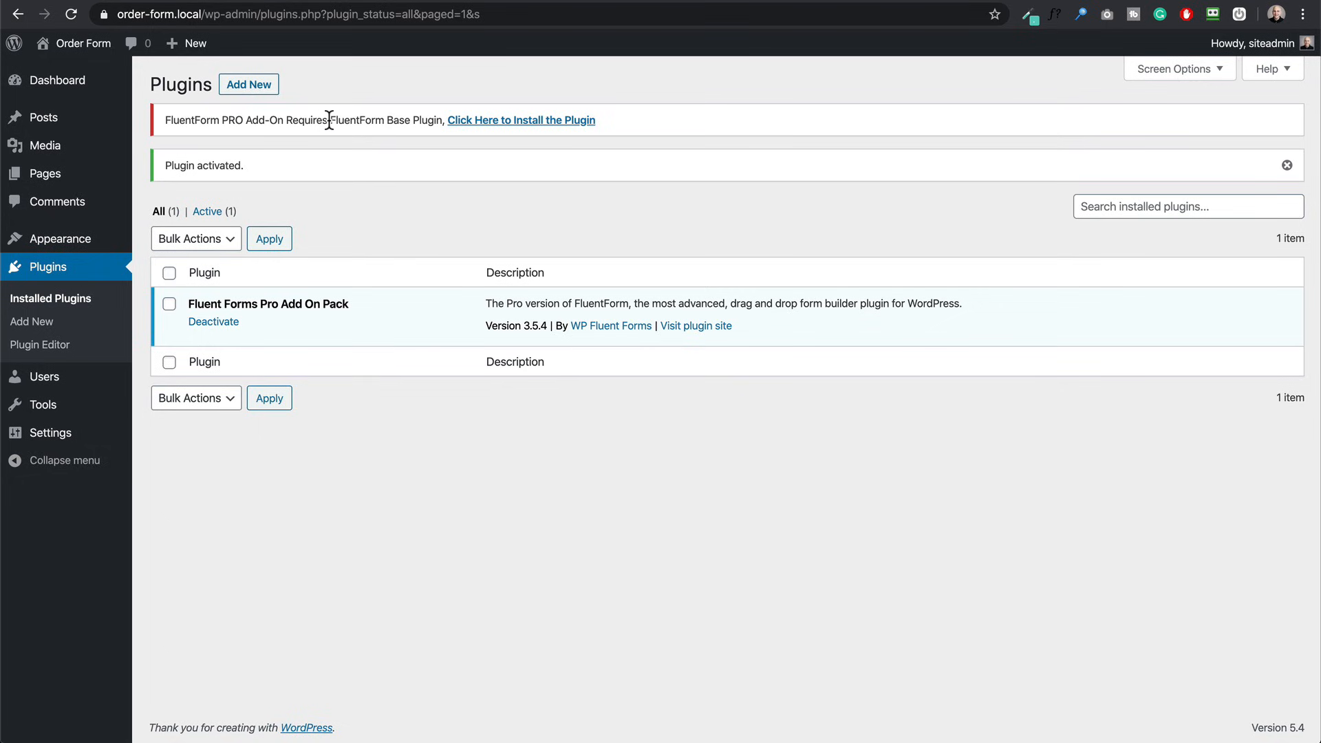
Install and activate the FluentForm base plugin required by the Pro add-on
click(484, 124)
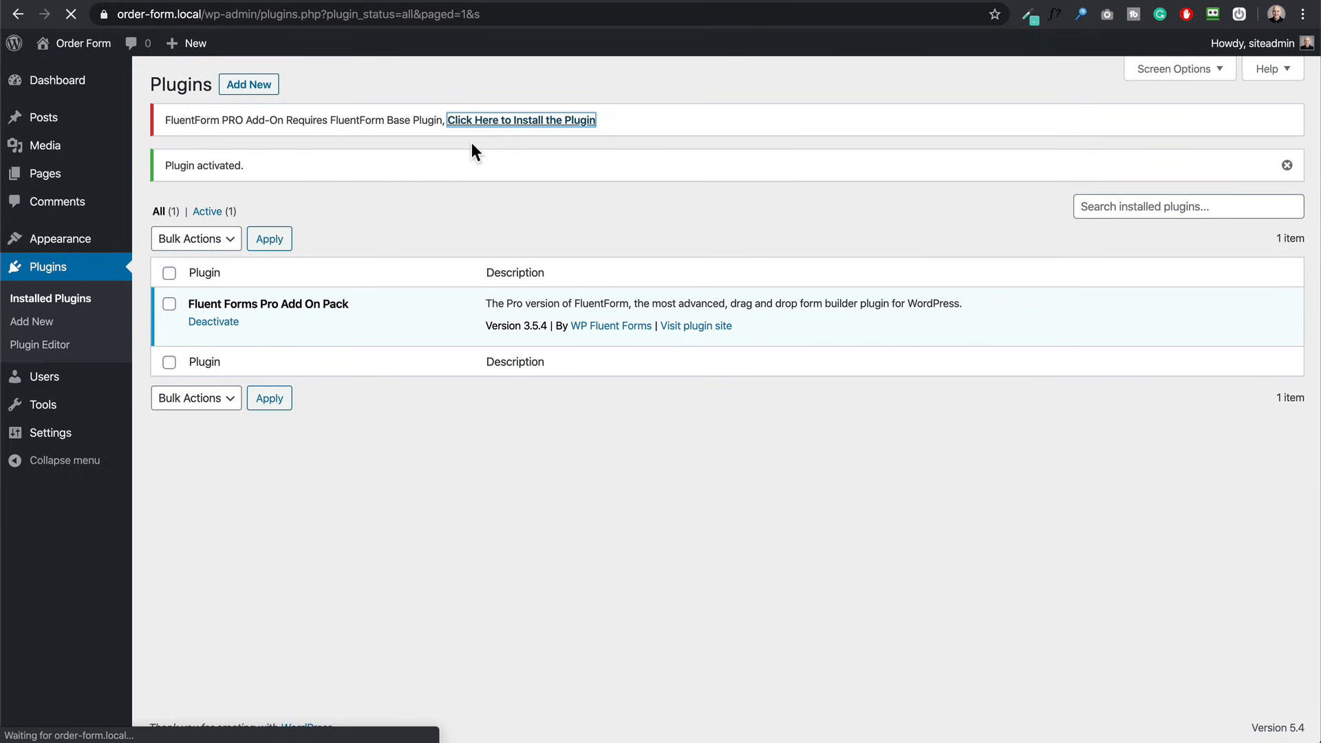
click(191, 272)
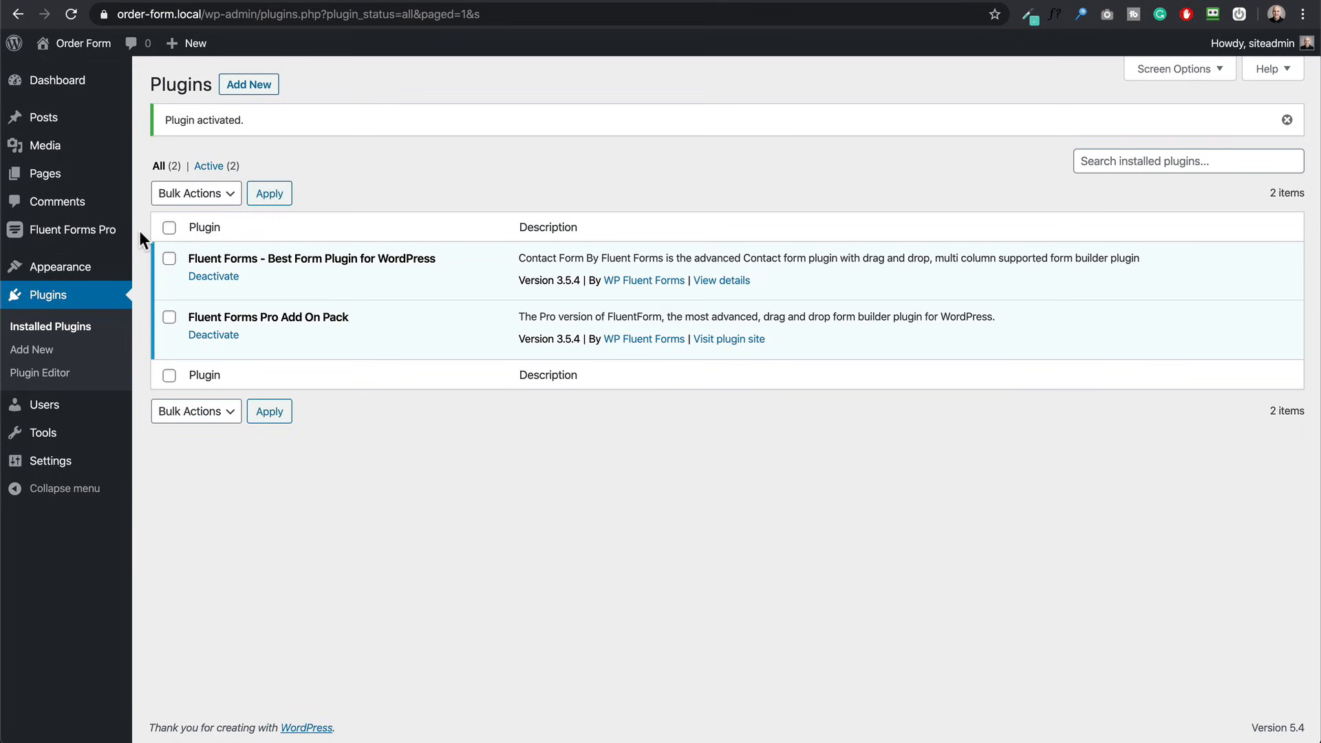
Delete the sample Product Order Form from the Fluent Forms Pro form list
click(71, 234)
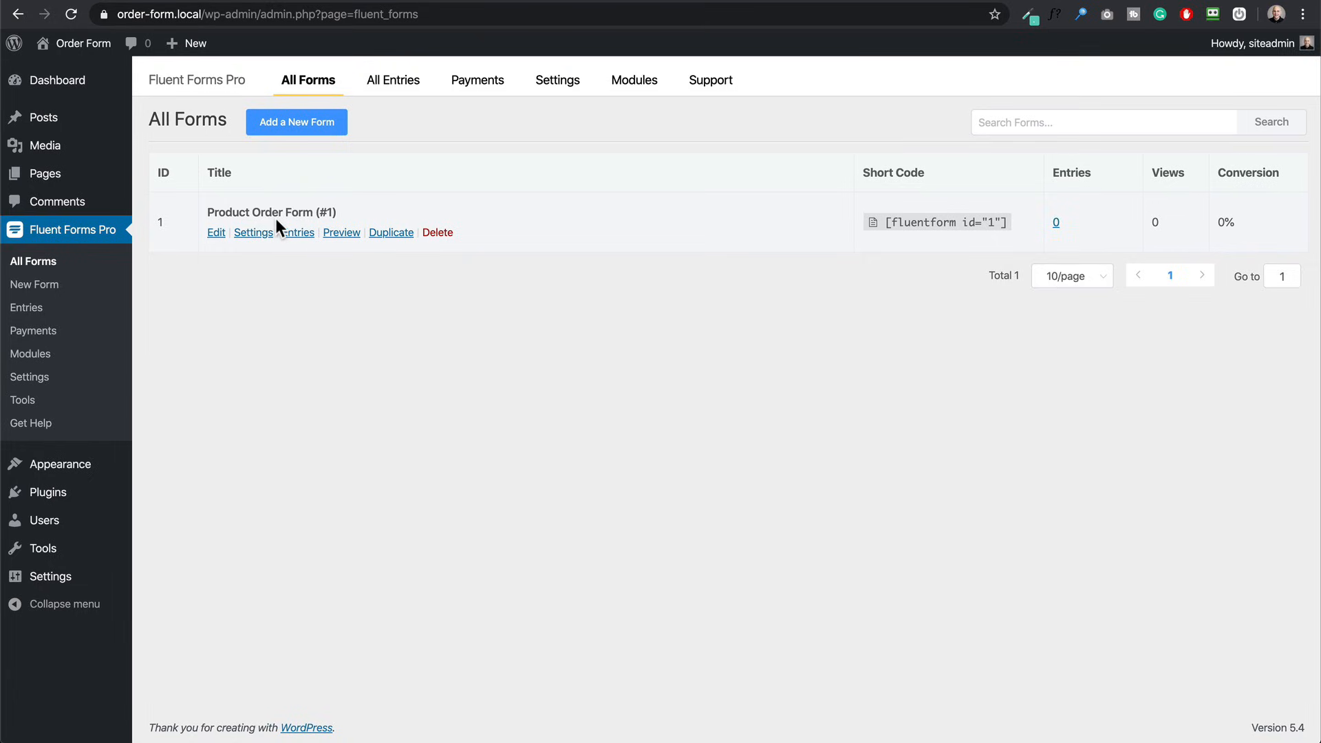
click(435, 234)
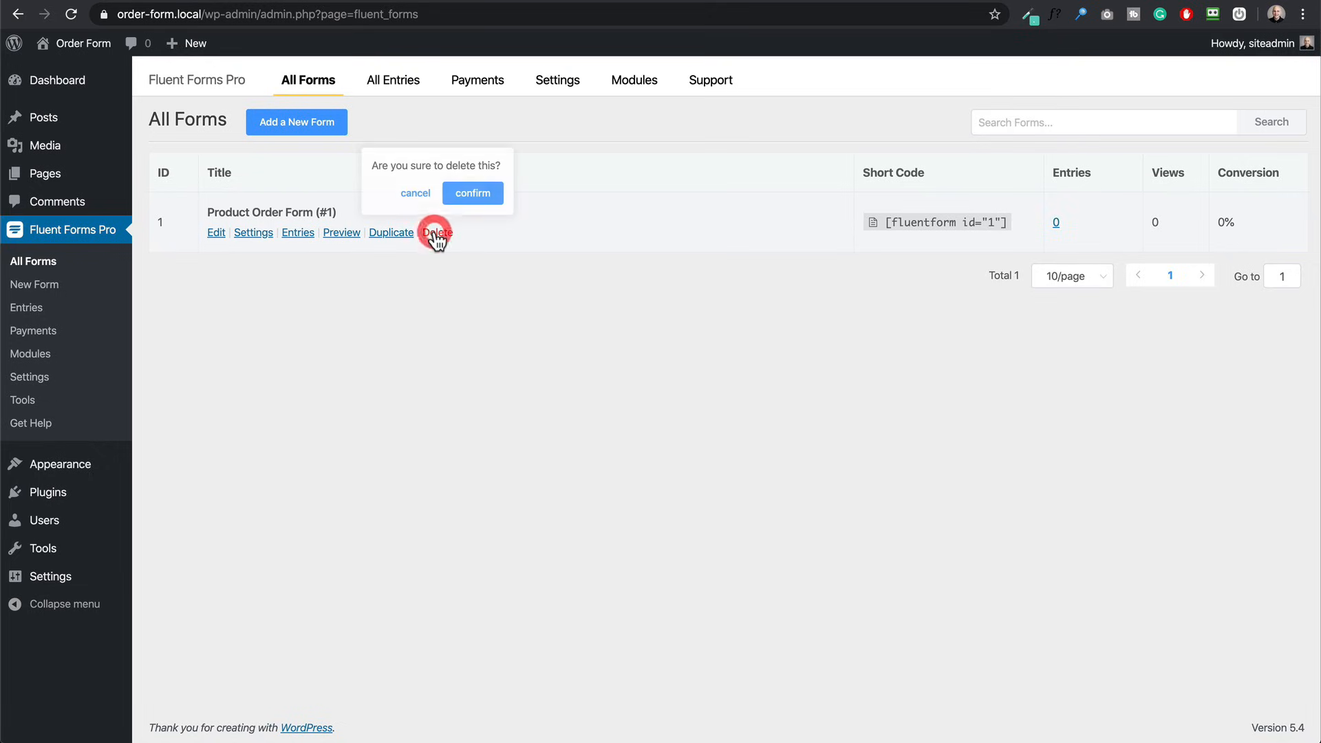
click(471, 196)
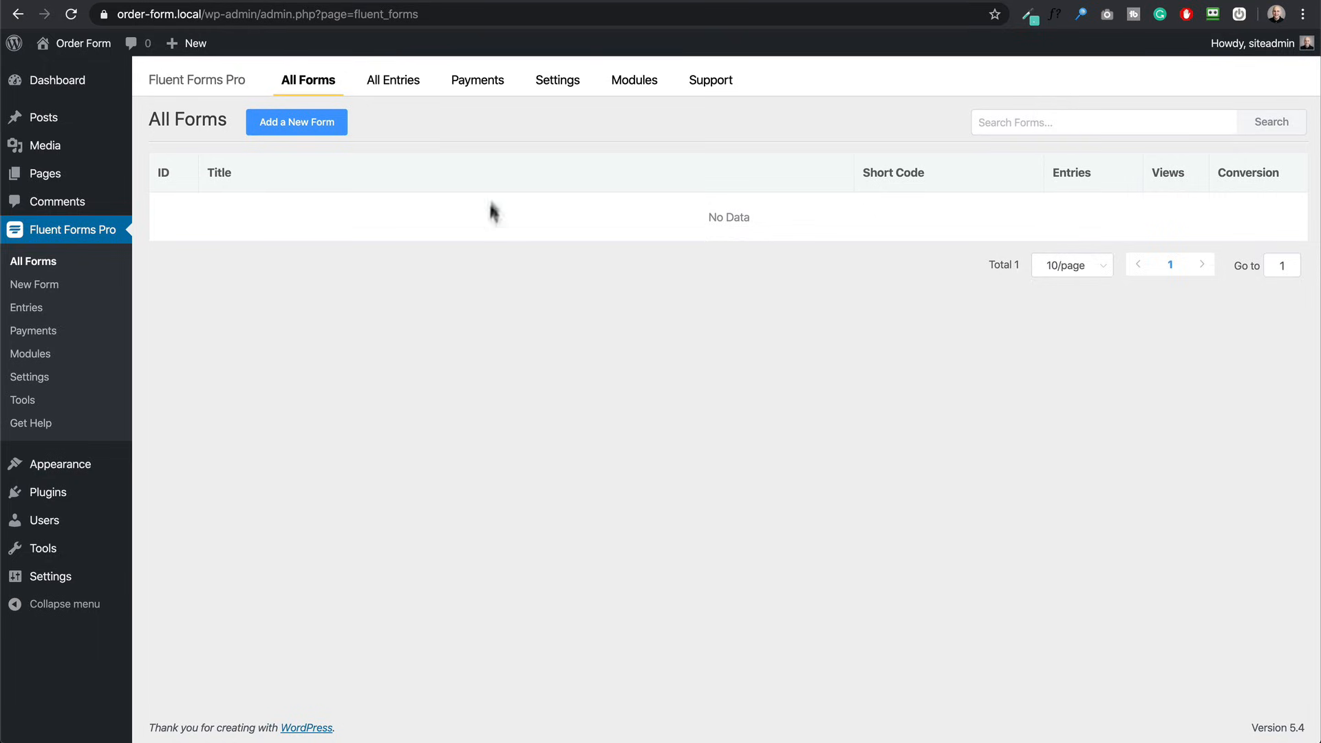
Enable the Fluent Forms payment module with business name WPCrafter, the business address and United States Dollar, and save the settings
click(563, 87)
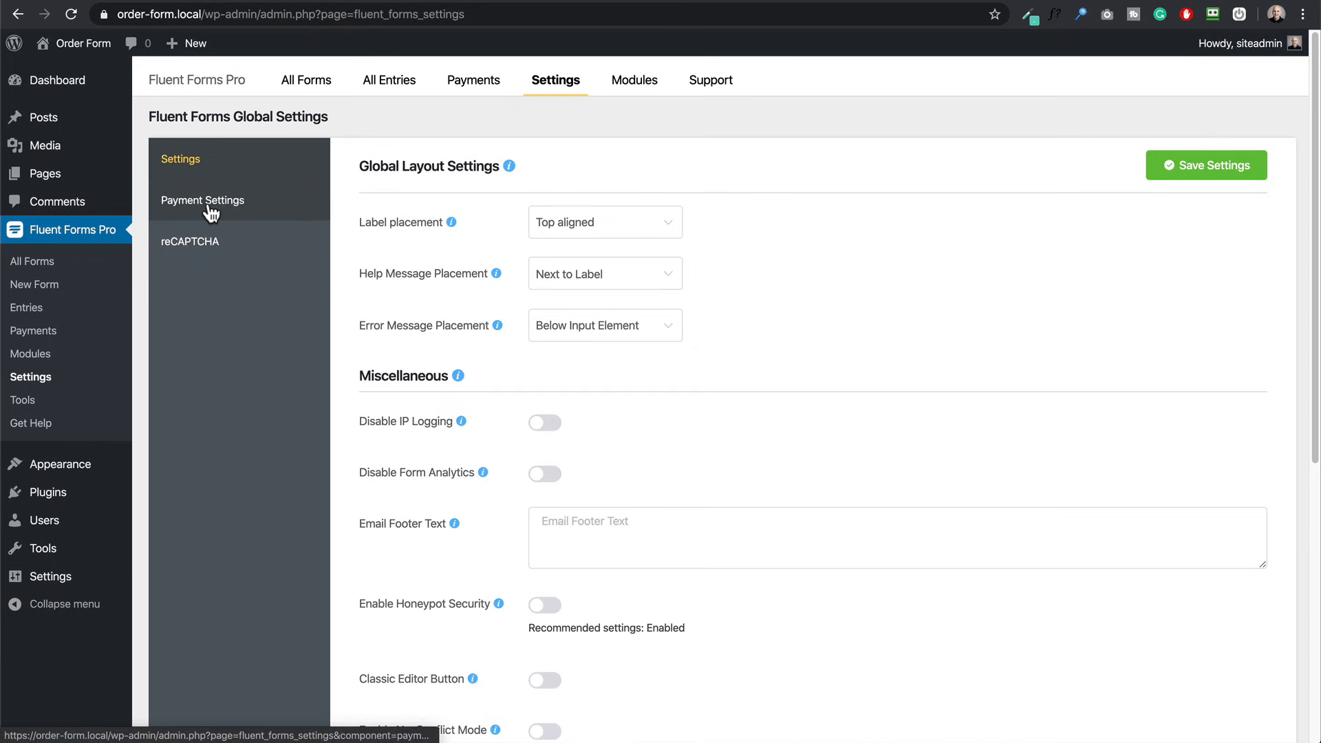
click(210, 213)
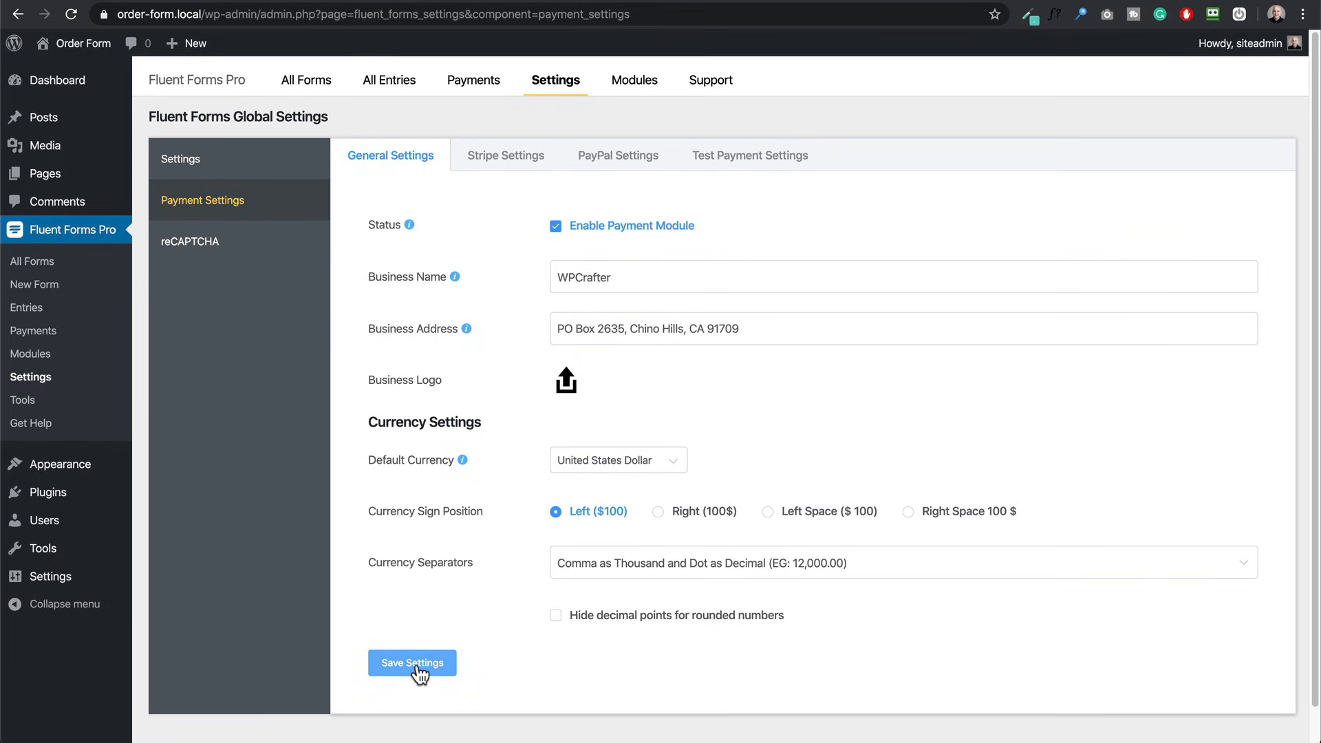
click(421, 666)
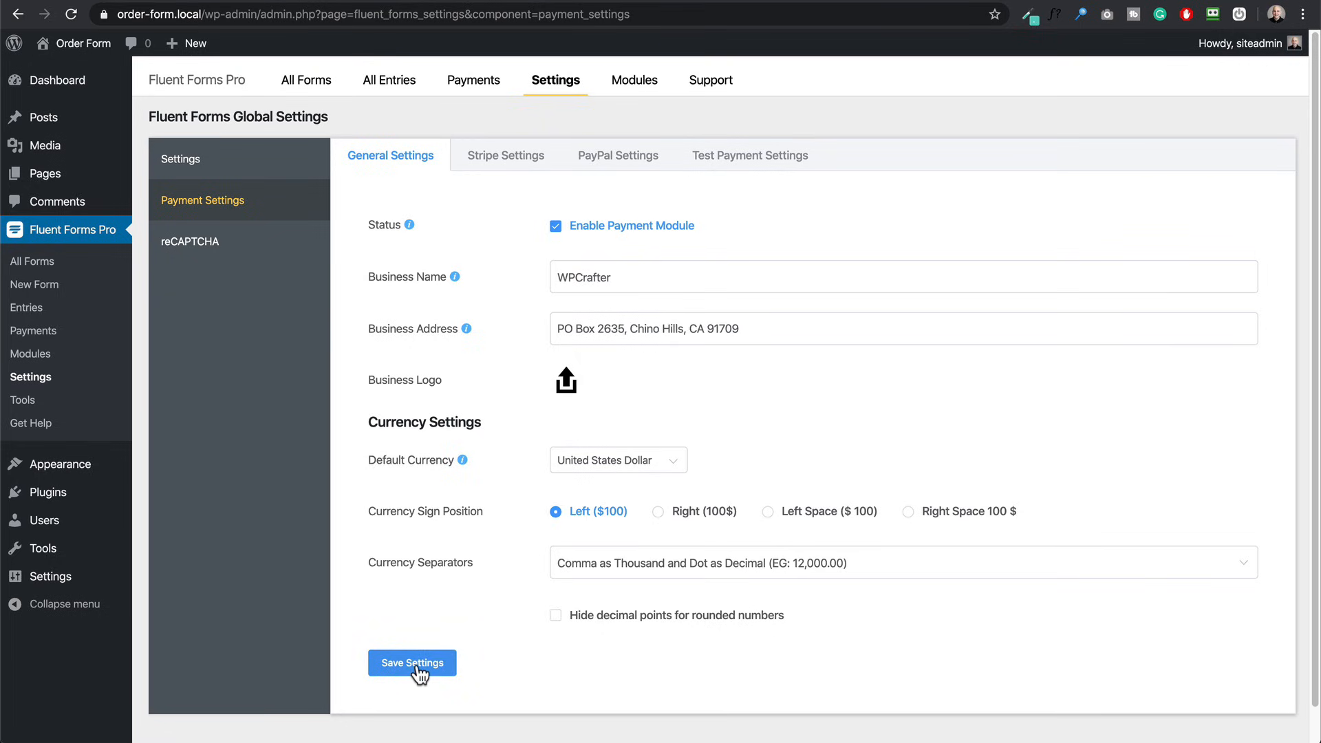
Enable the Stripe payment method in the payment settings, using Test Mode
click(498, 170)
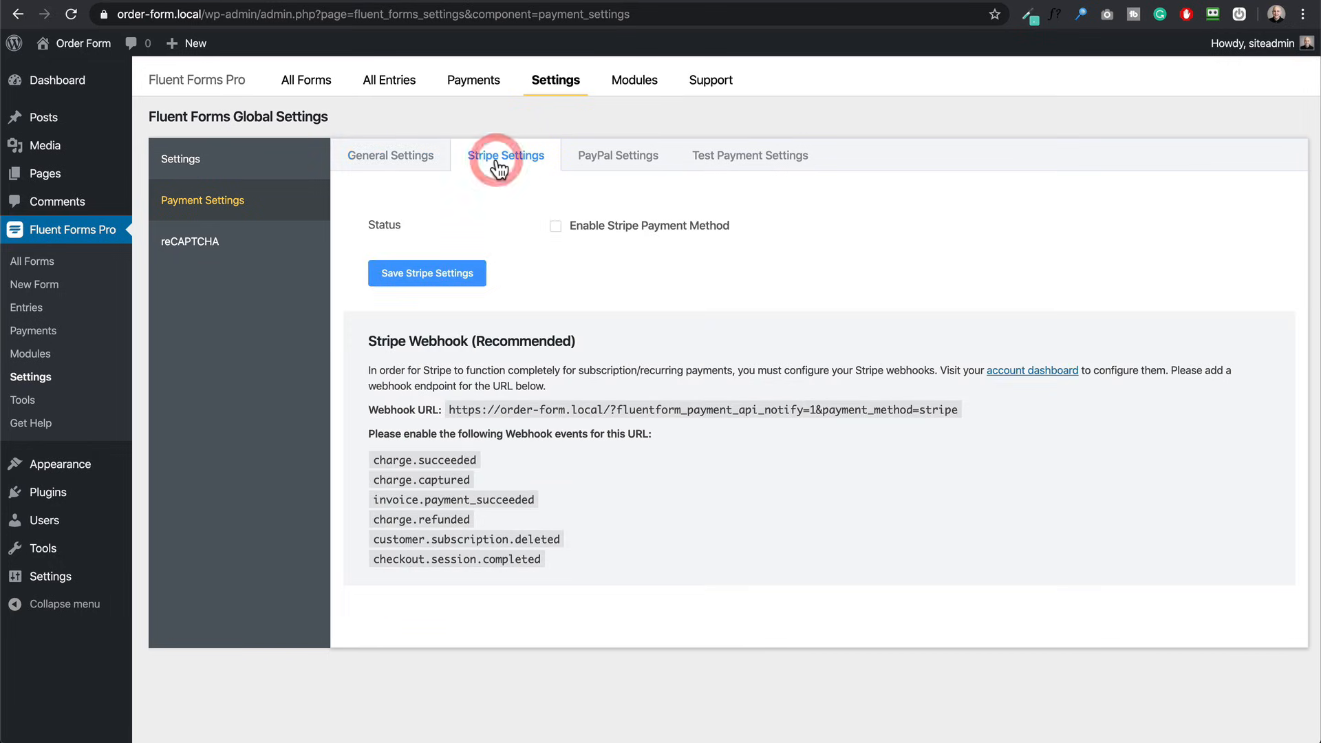
click(556, 227)
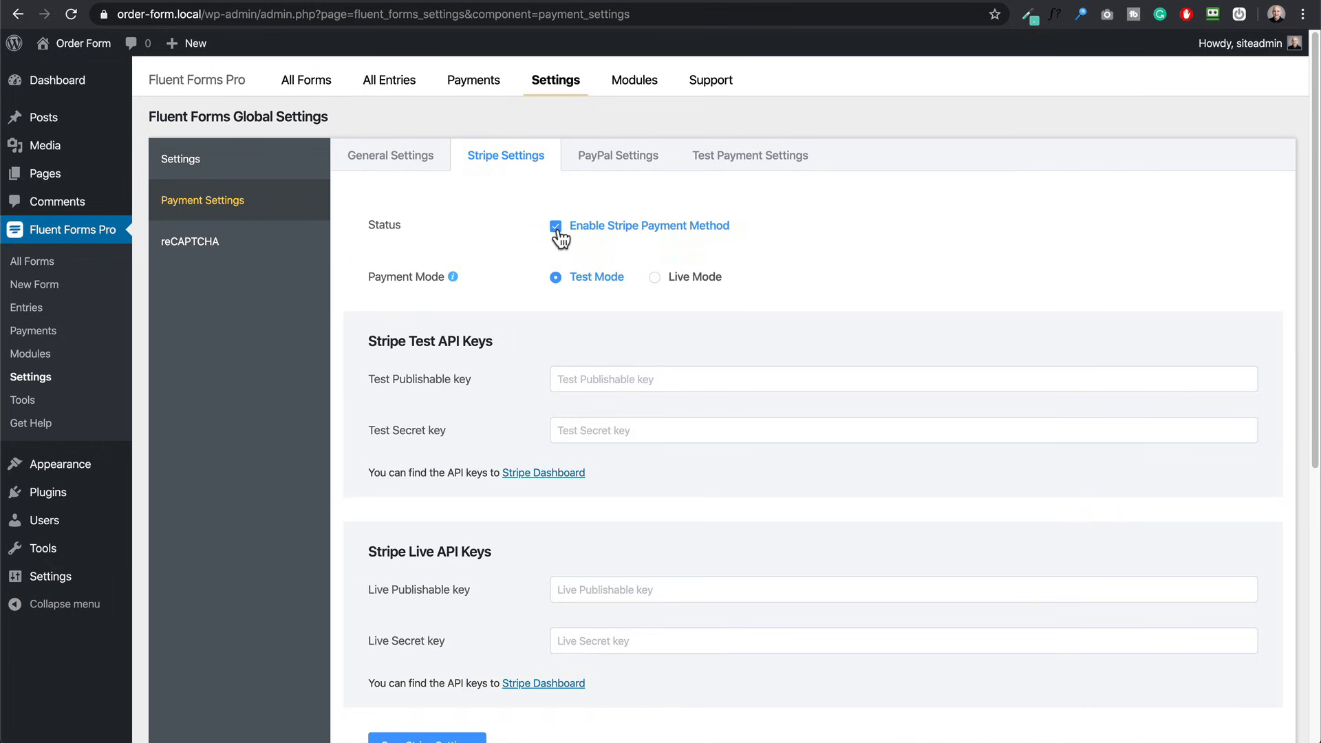
scroll(504, 236, down, 2)
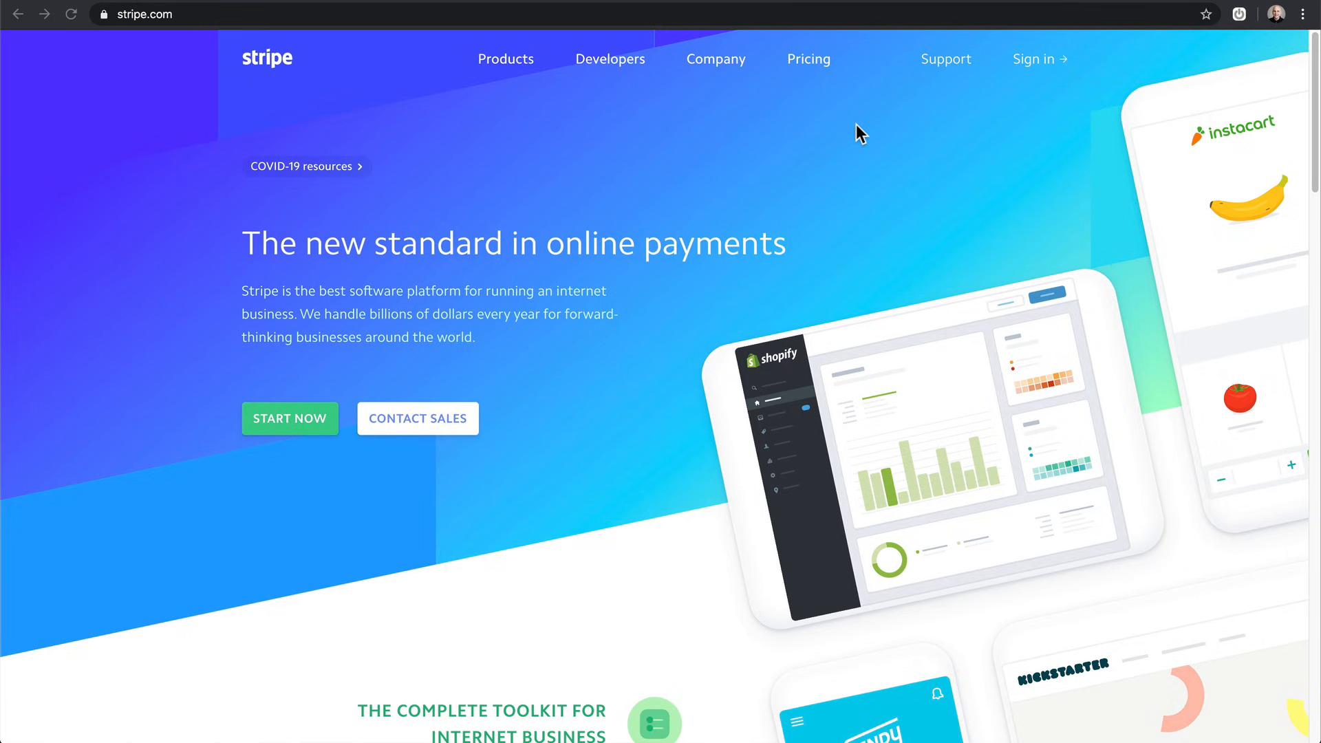
Start a Stripe account on stripe.com and show the test API keys from its dashboard
click(292, 426)
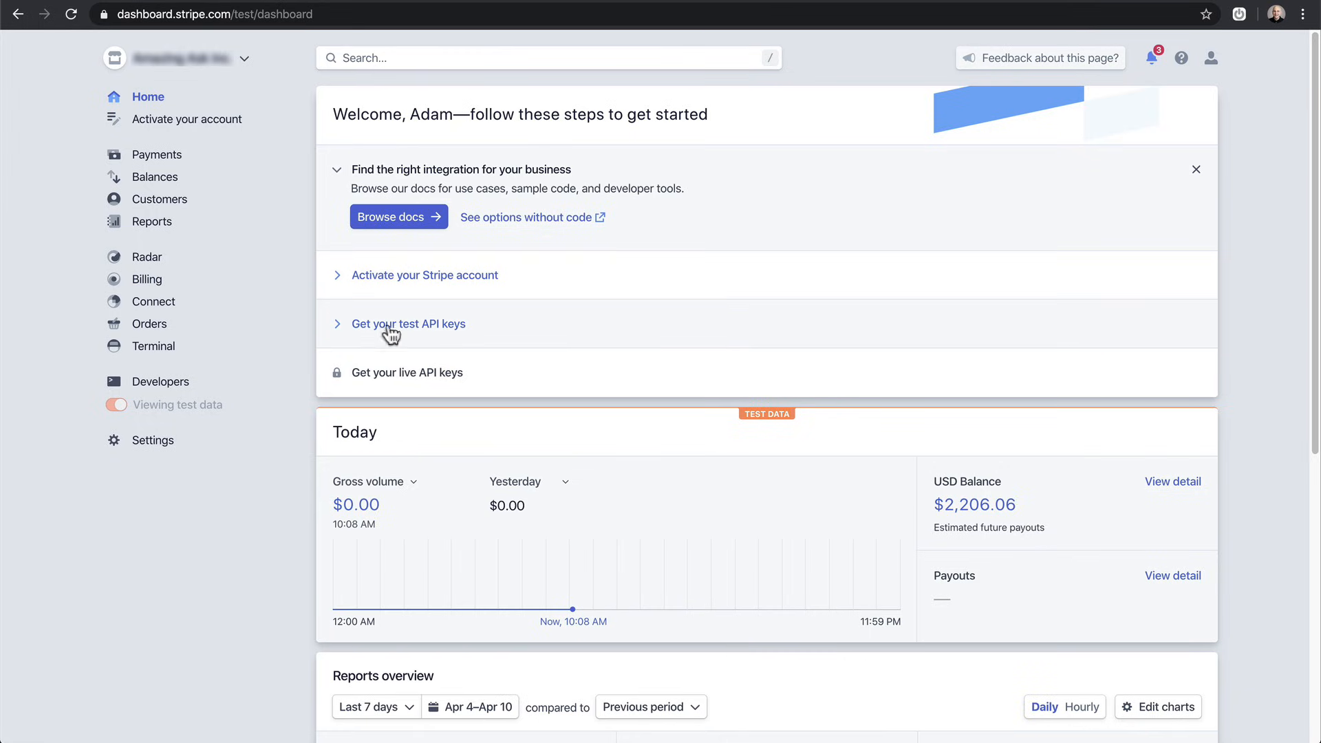
mouse_move(384, 386)
click(433, 330)
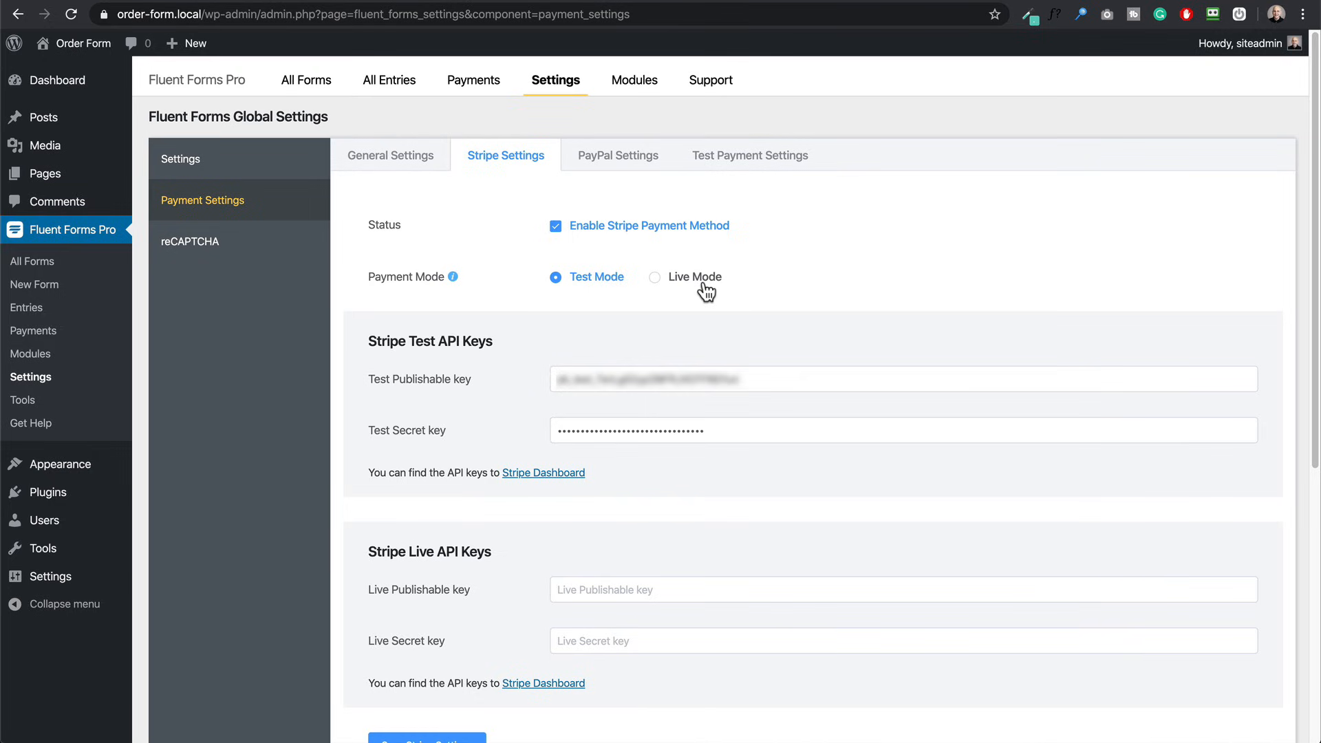
Create a new form from the pre-made Online Service Order Form template in the Product category
click(311, 90)
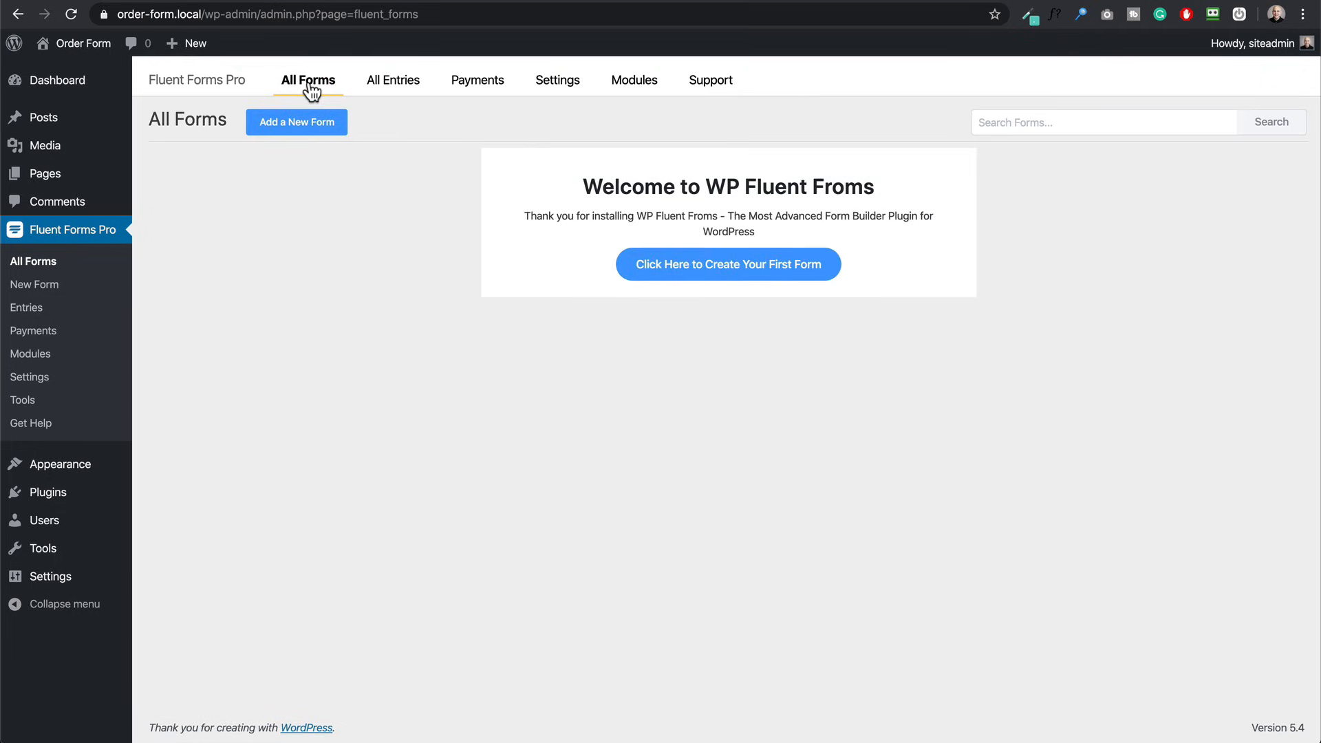
click(300, 125)
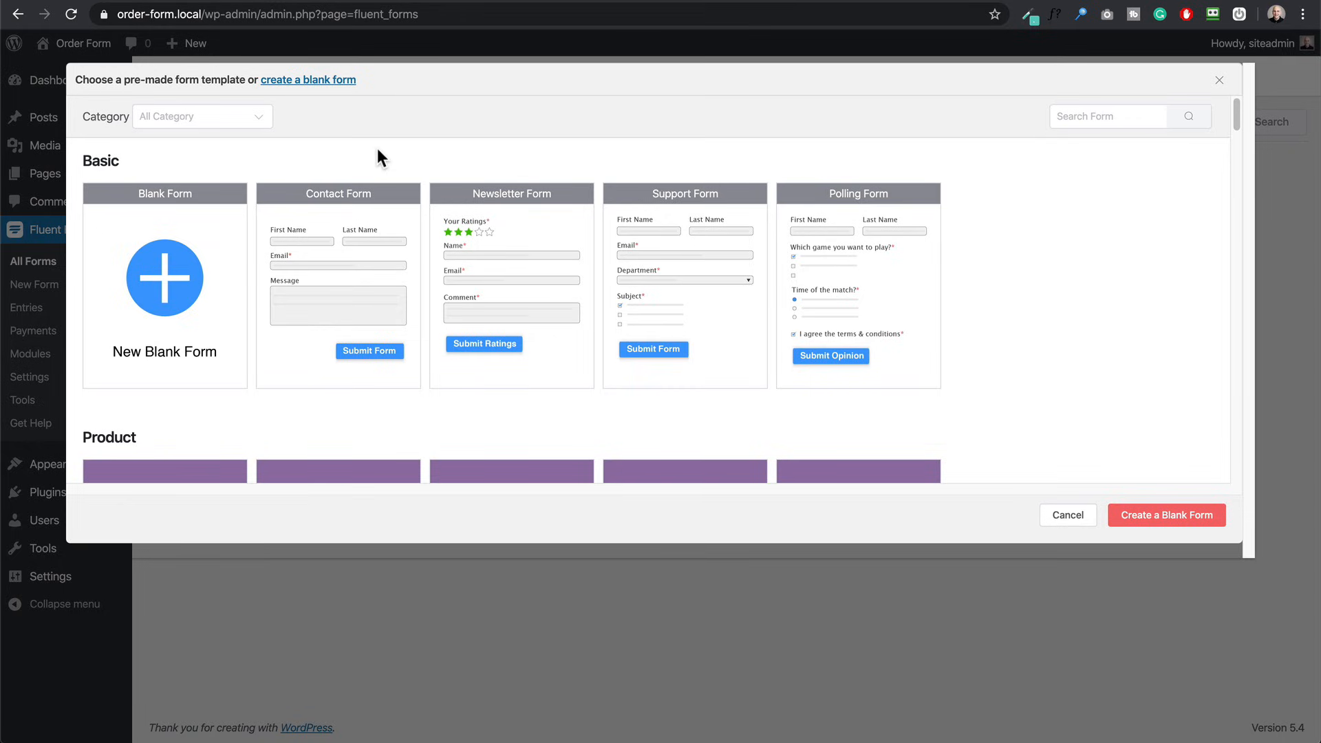
scroll(422, 181, down, 5)
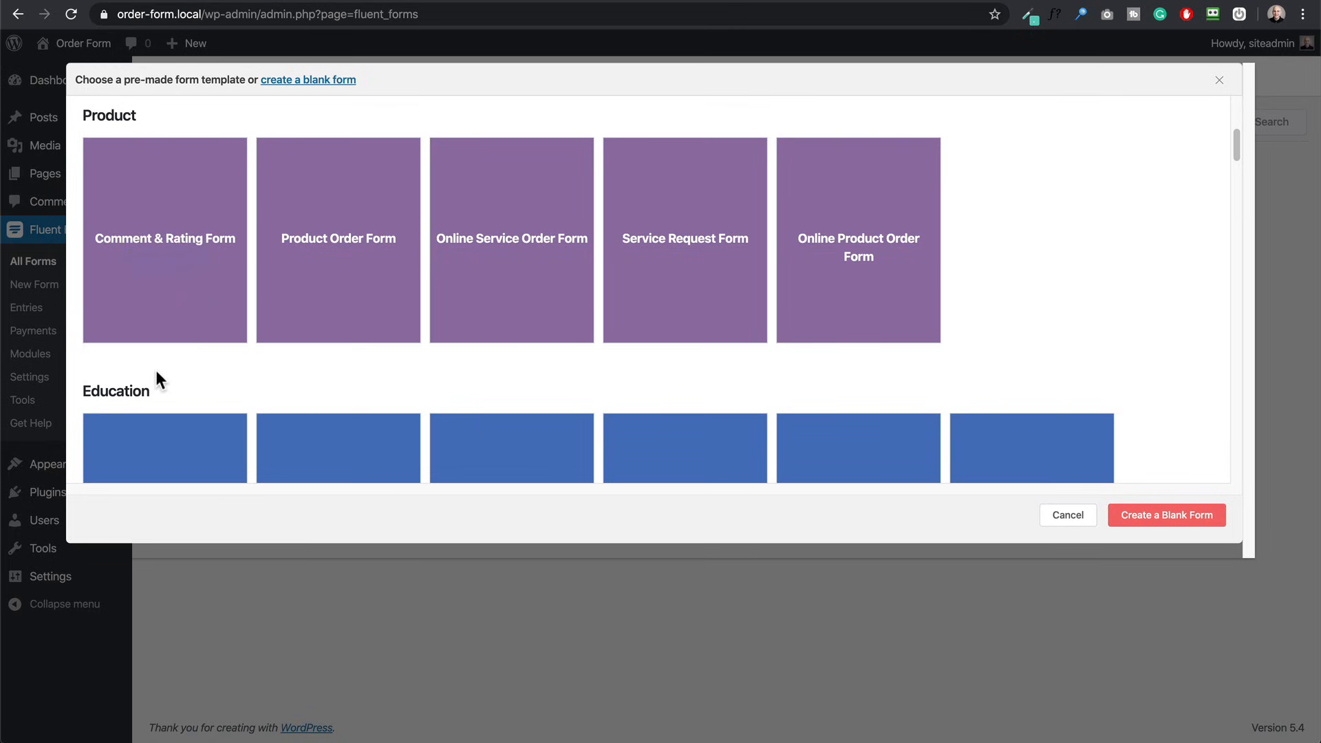
mouse_move(328, 328)
mouse_move(507, 311)
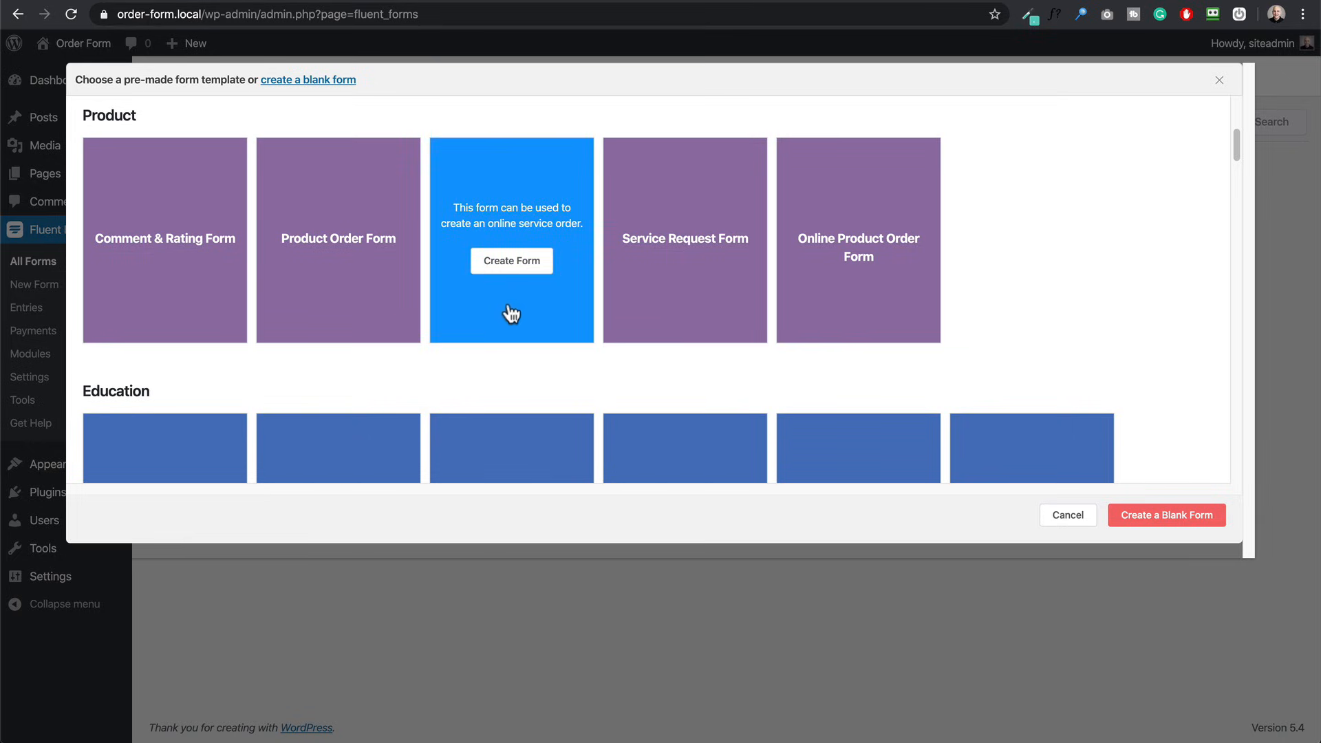
click(507, 261)
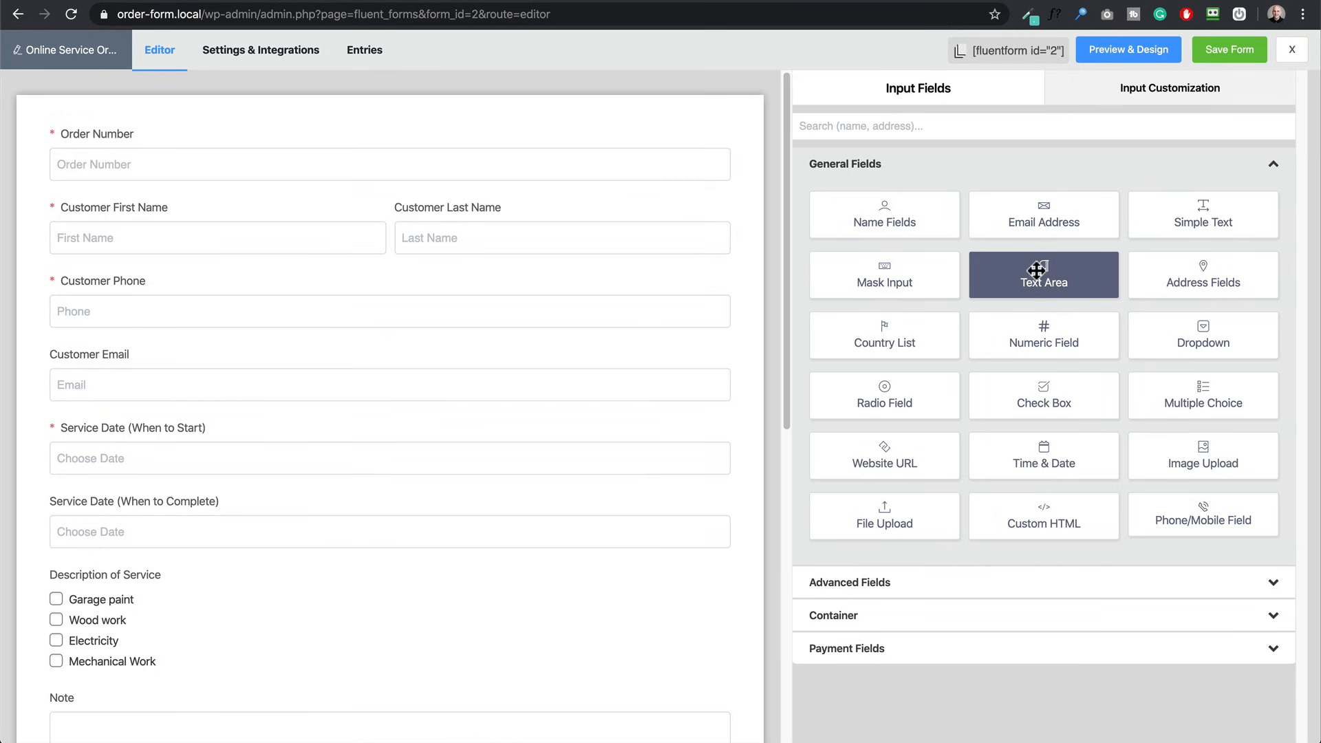
Look through the Advanced, Container and Payment field groups, and move the Customer Phone field above the customer name fields
click(1009, 584)
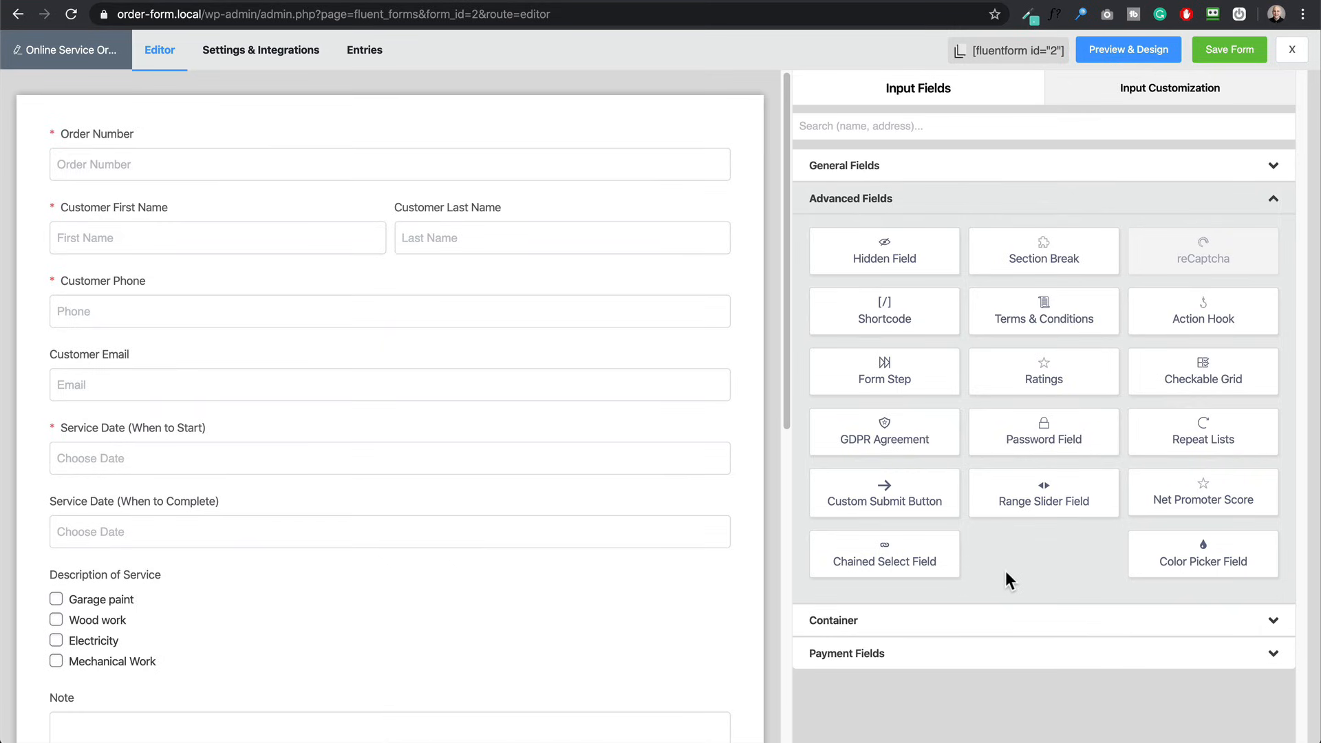
click(1039, 626)
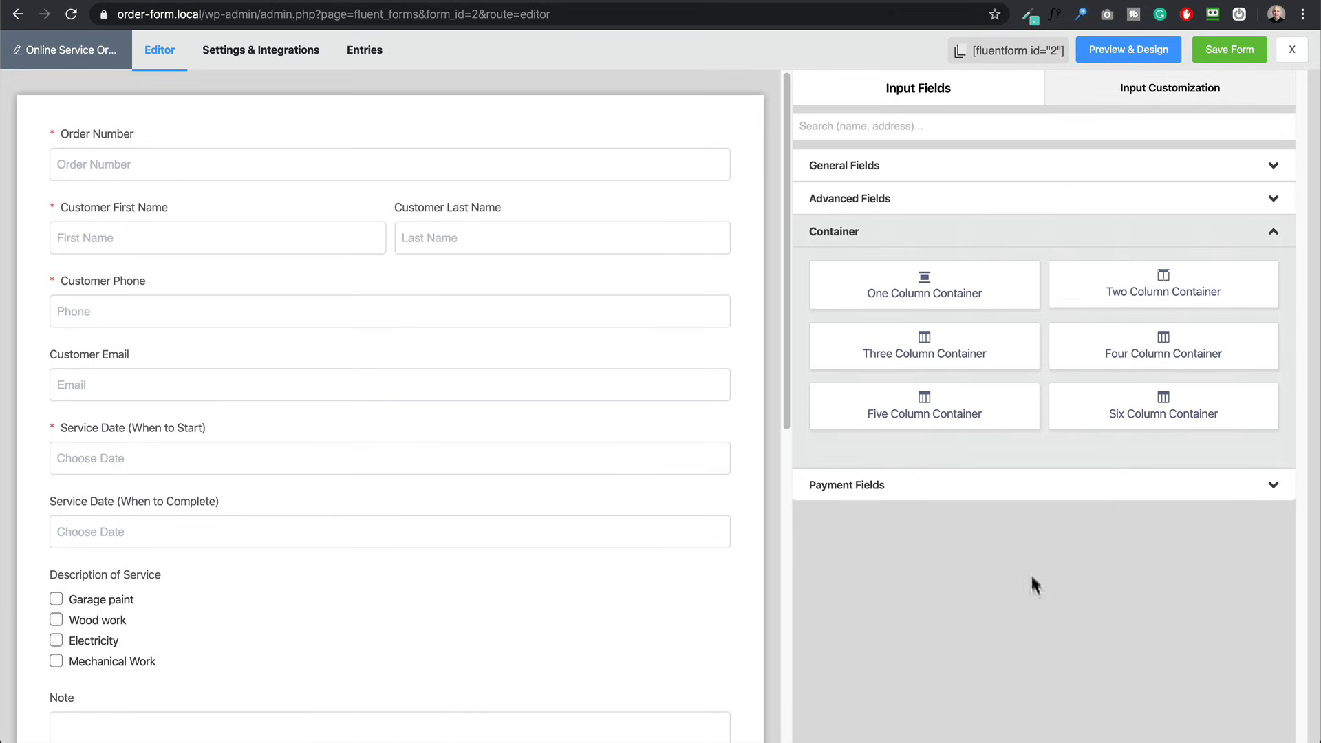
click(1016, 493)
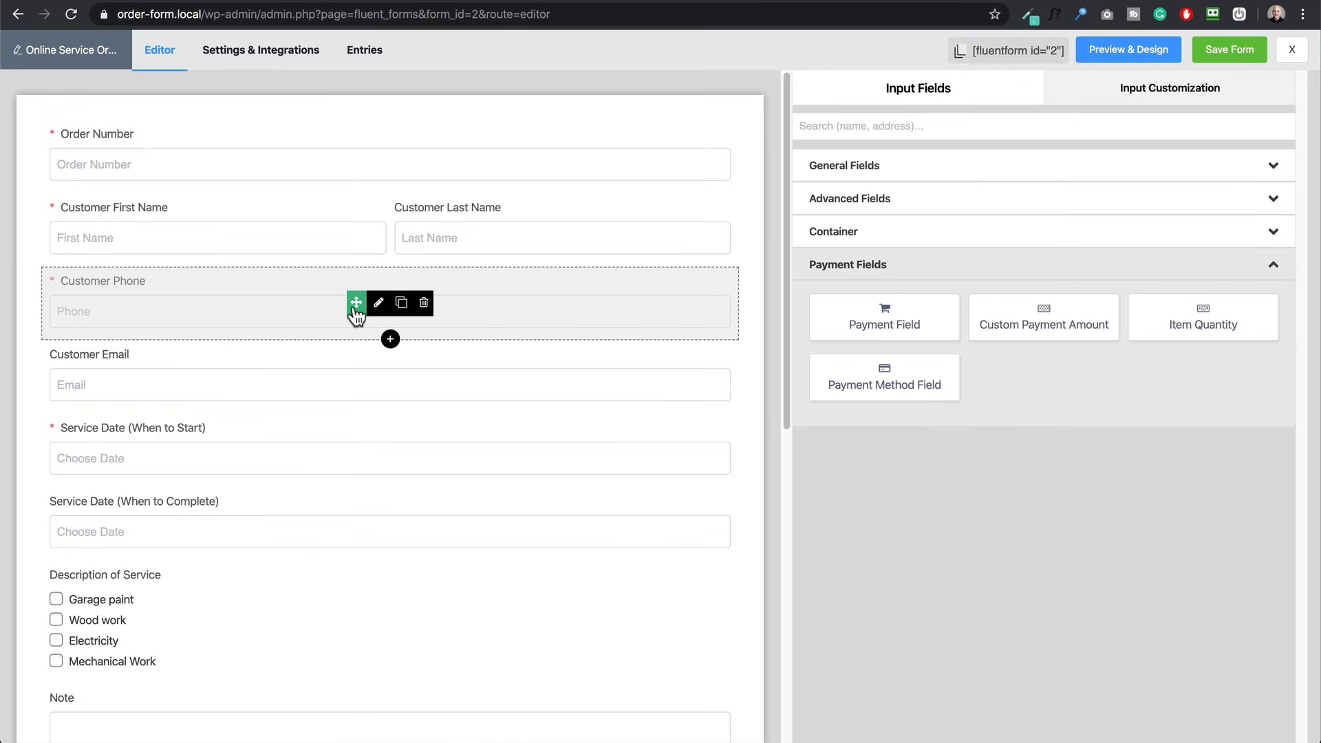
drag(355, 315, 349, 233)
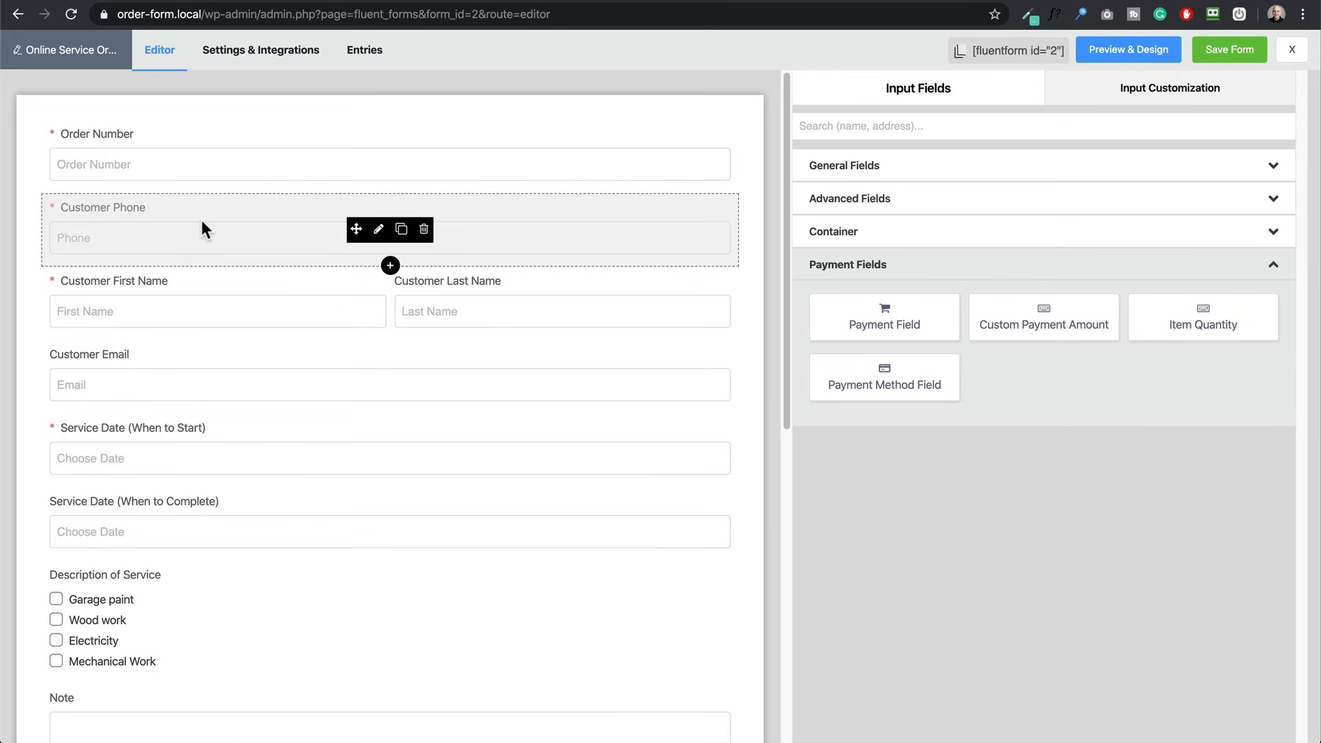
Delete the Order Number field and move the Customer Phone field below the customer name fields
click(378, 230)
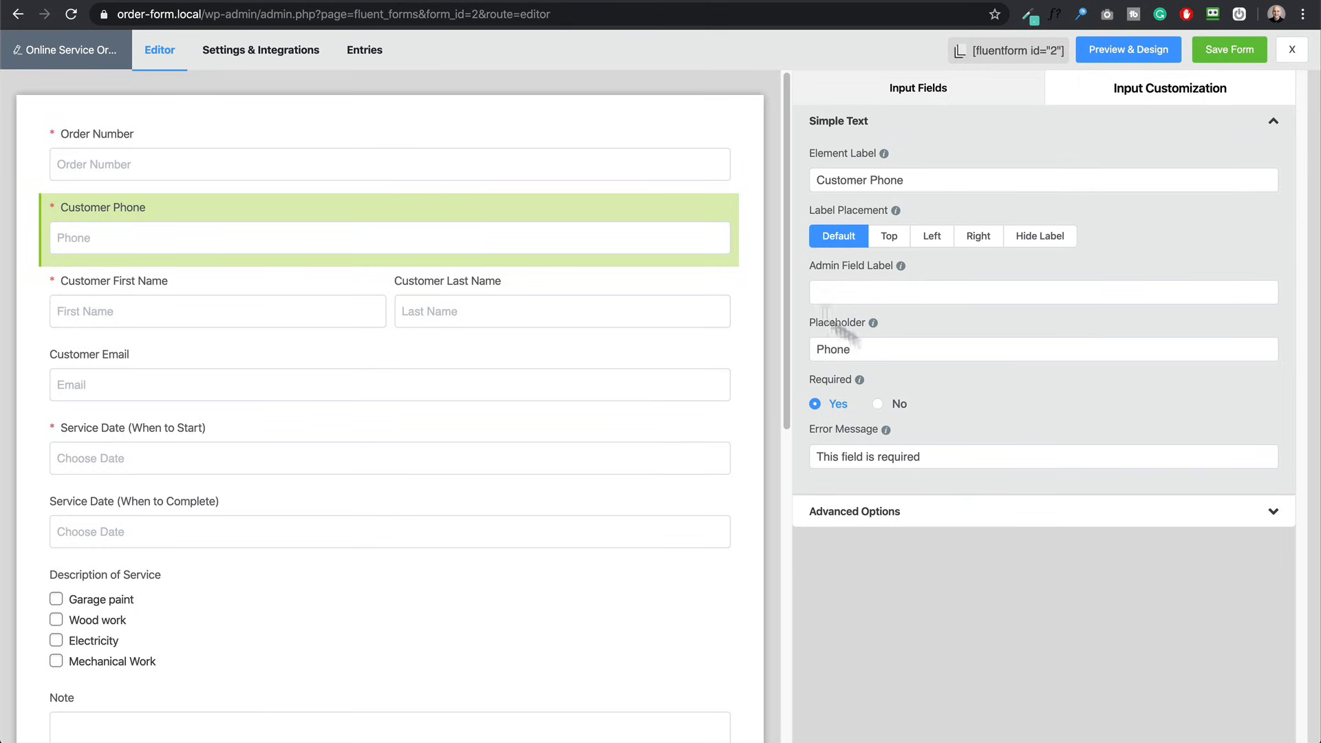
mouse_move(537, 264)
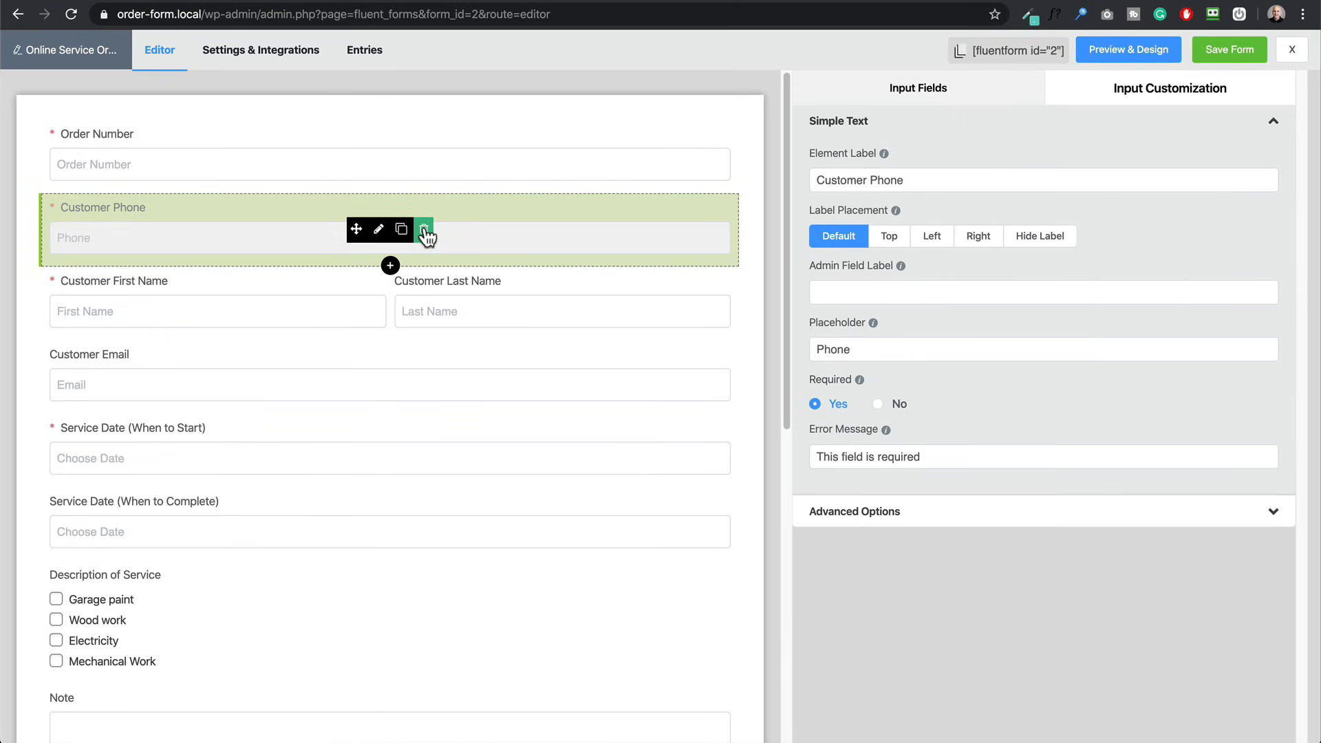
mouse_move(133, 163)
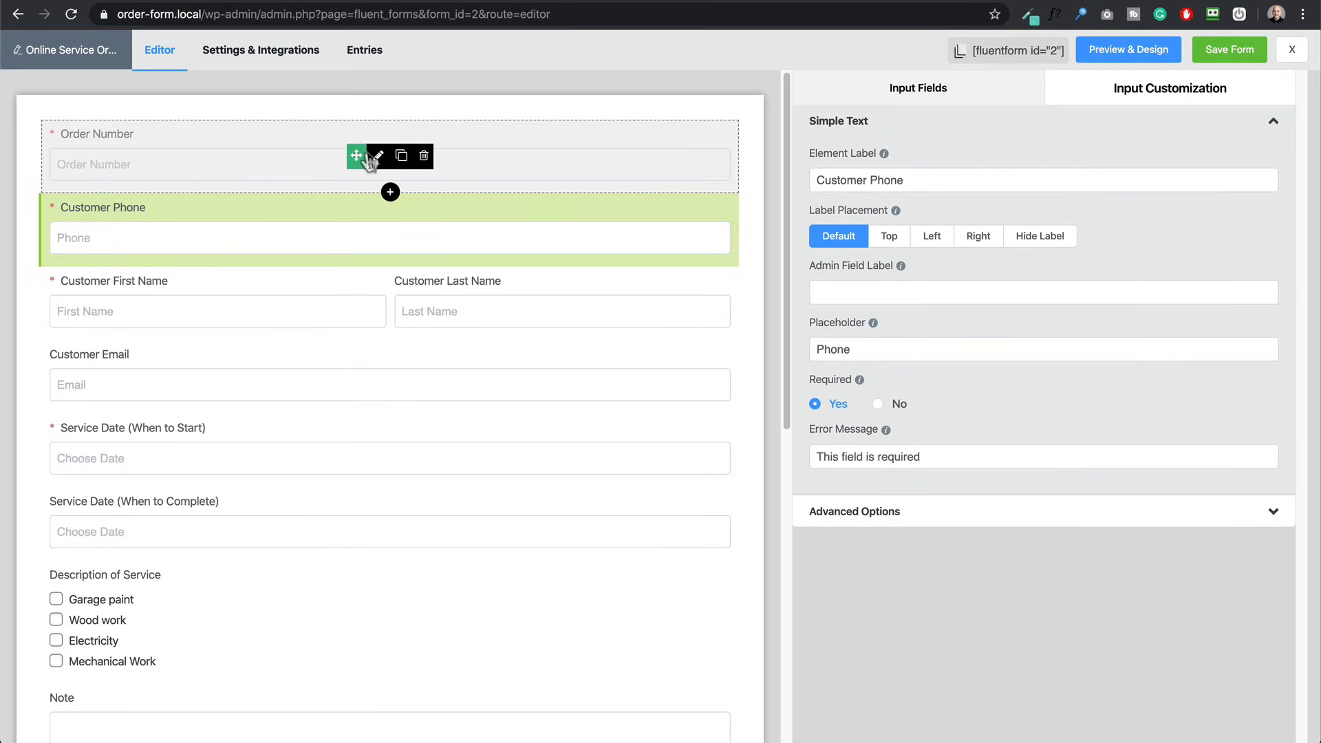
click(423, 158)
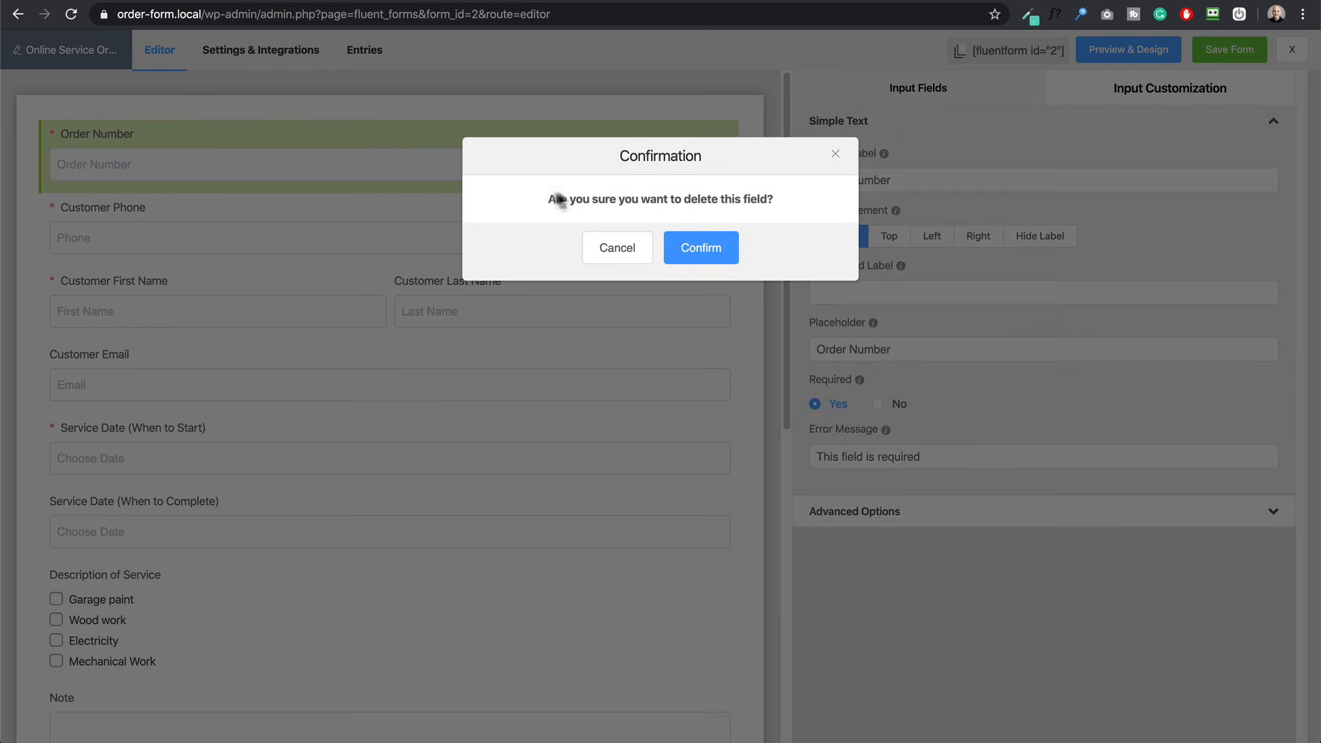
click(700, 244)
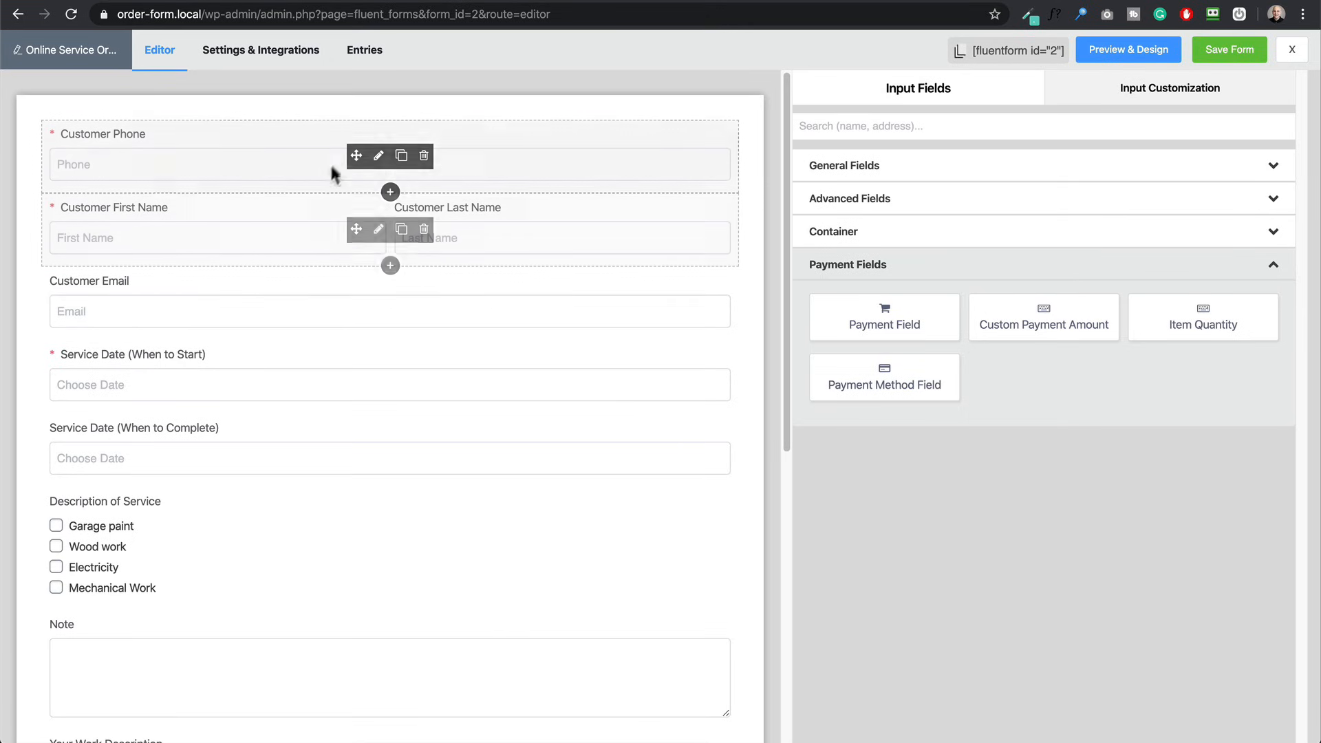
drag(355, 161, 351, 236)
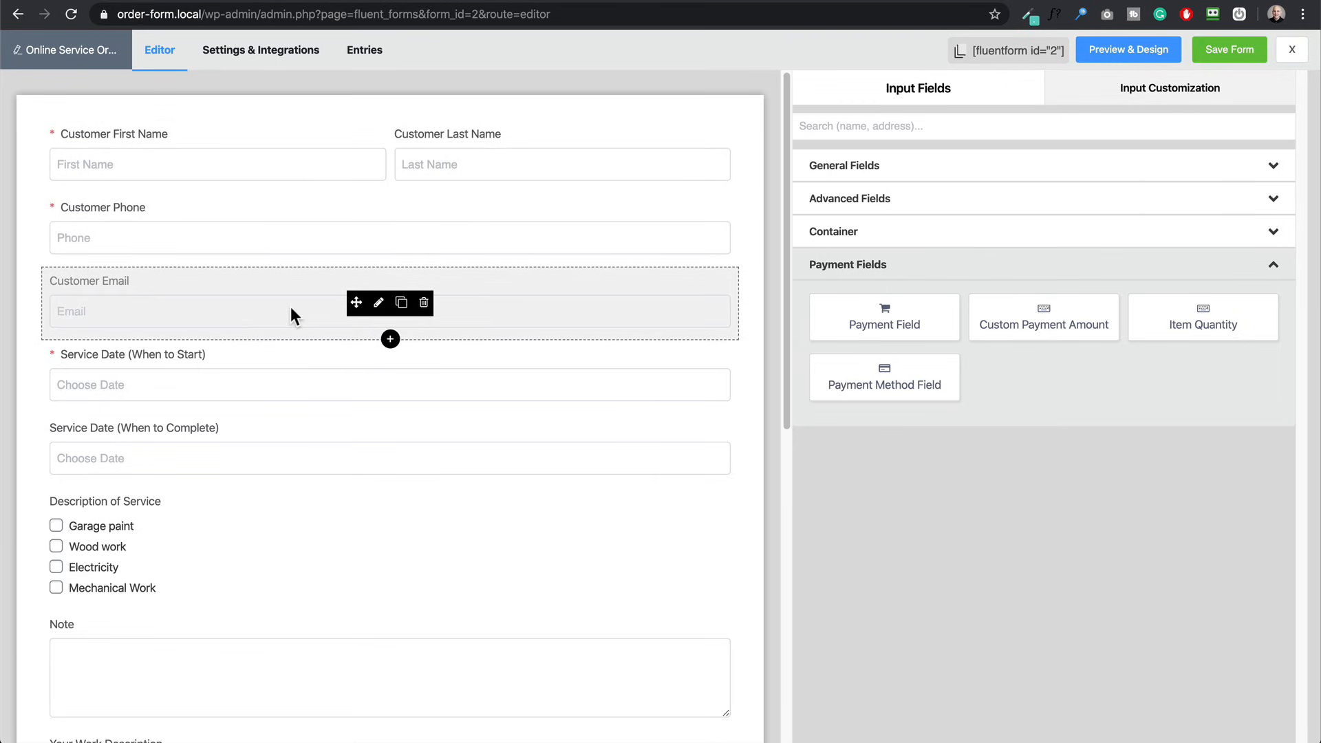
Delete both Service Date fields, When to Start and When to Complete, from the form
scroll(290, 307, down, 1)
scroll(293, 356, down, 1)
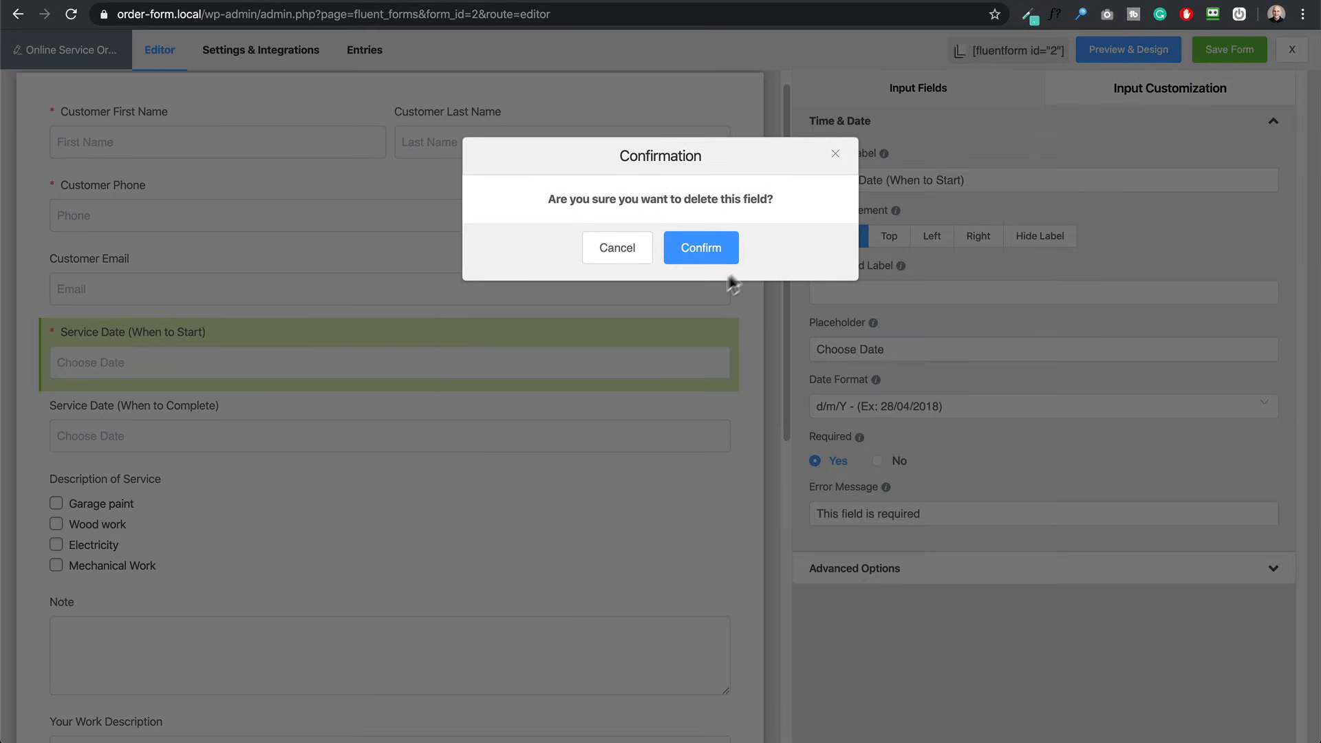
click(700, 249)
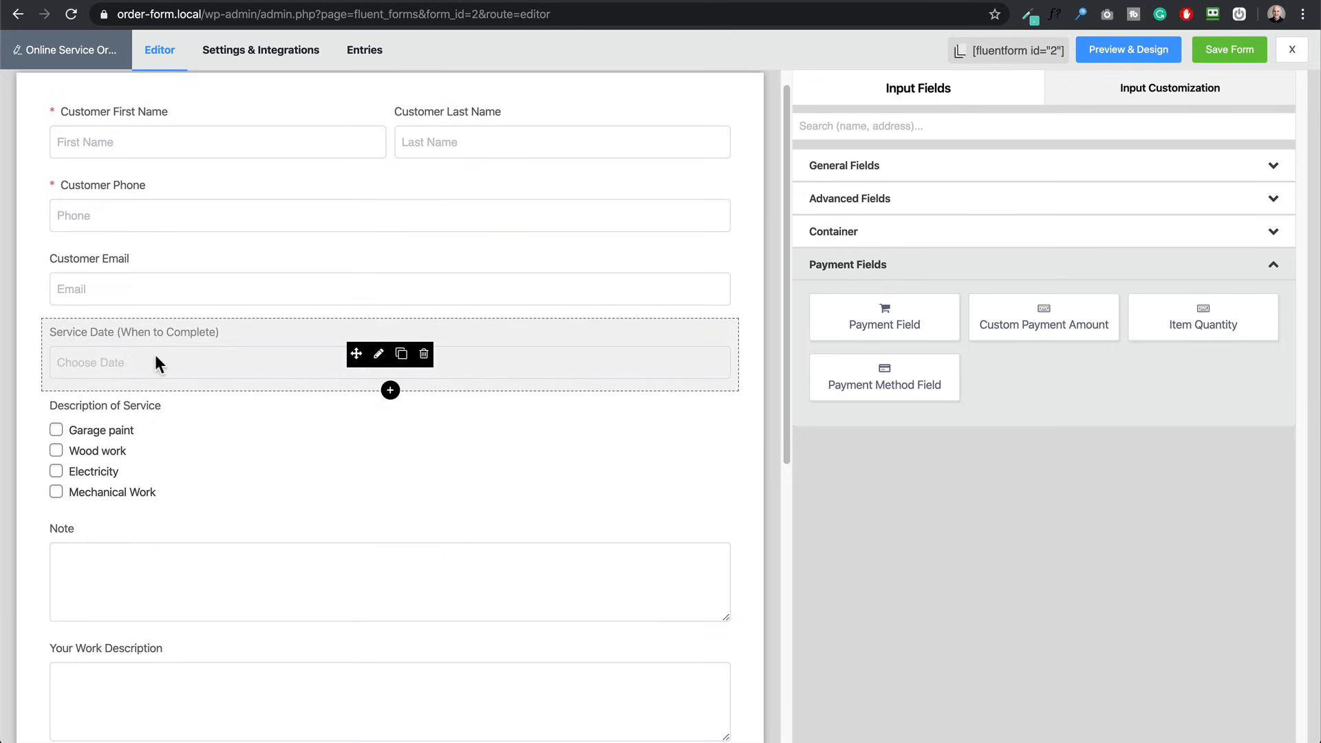
click(425, 354)
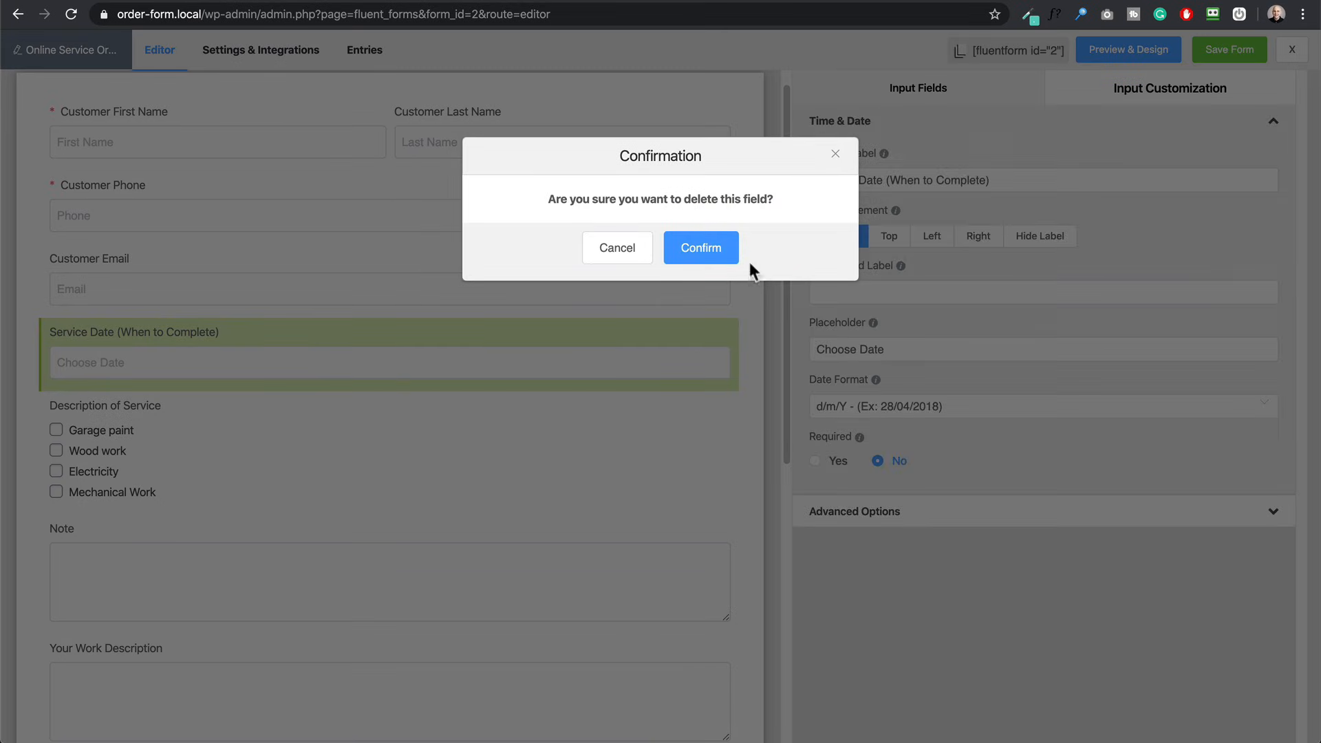
click(707, 252)
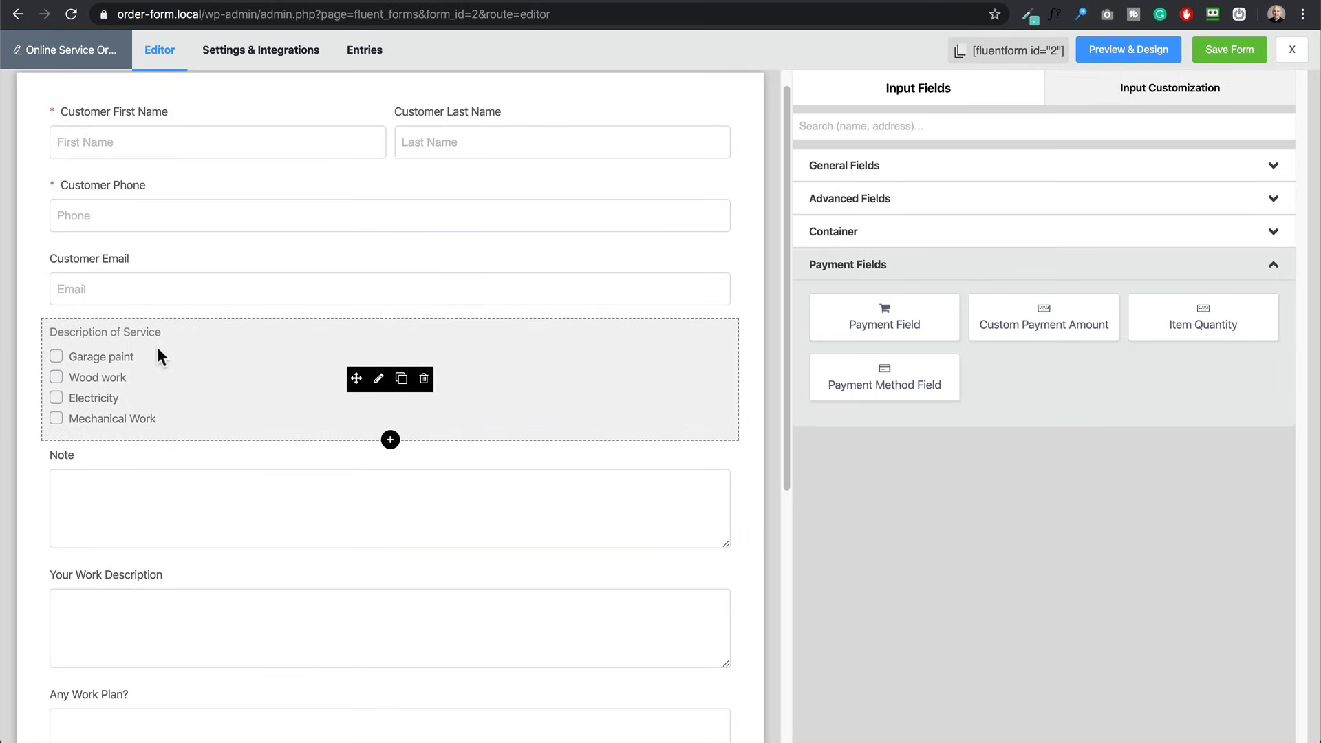
Delete the Description of Service, Note, Your Work Description and Any Work Plan? fields
click(424, 380)
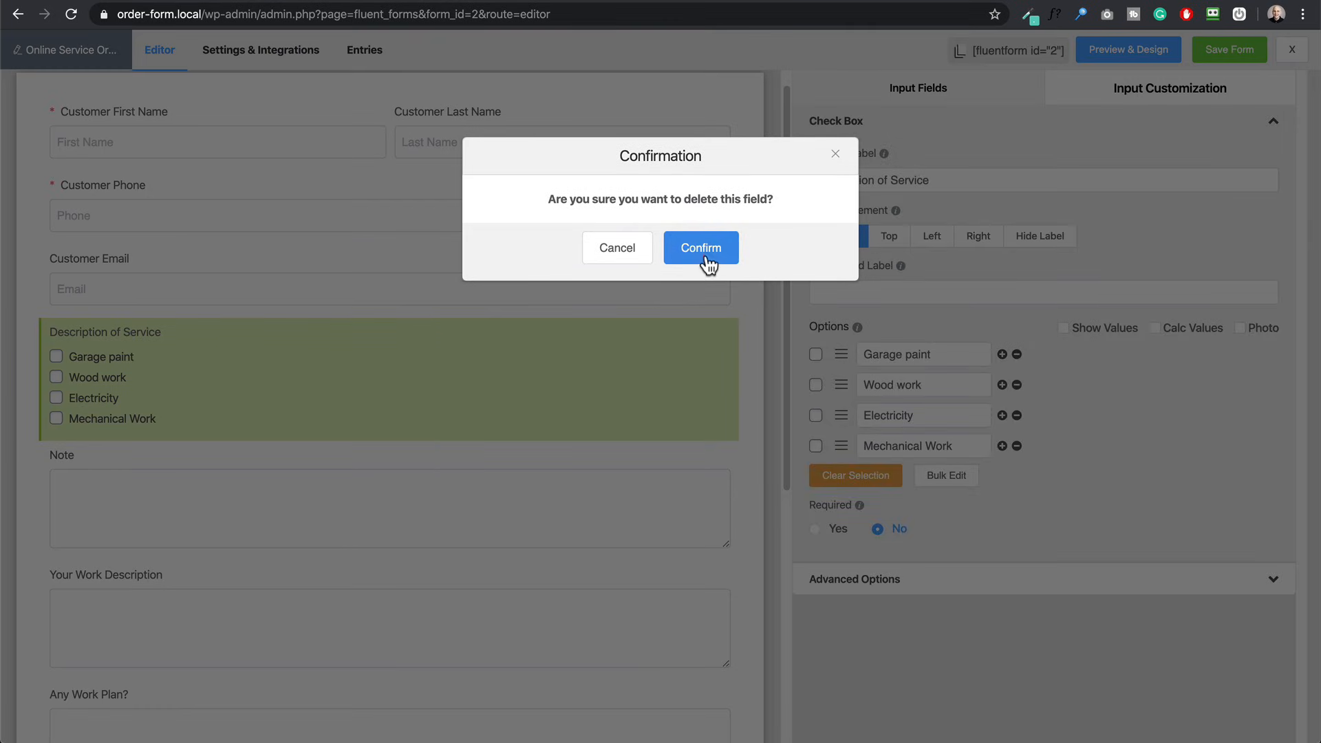
click(706, 254)
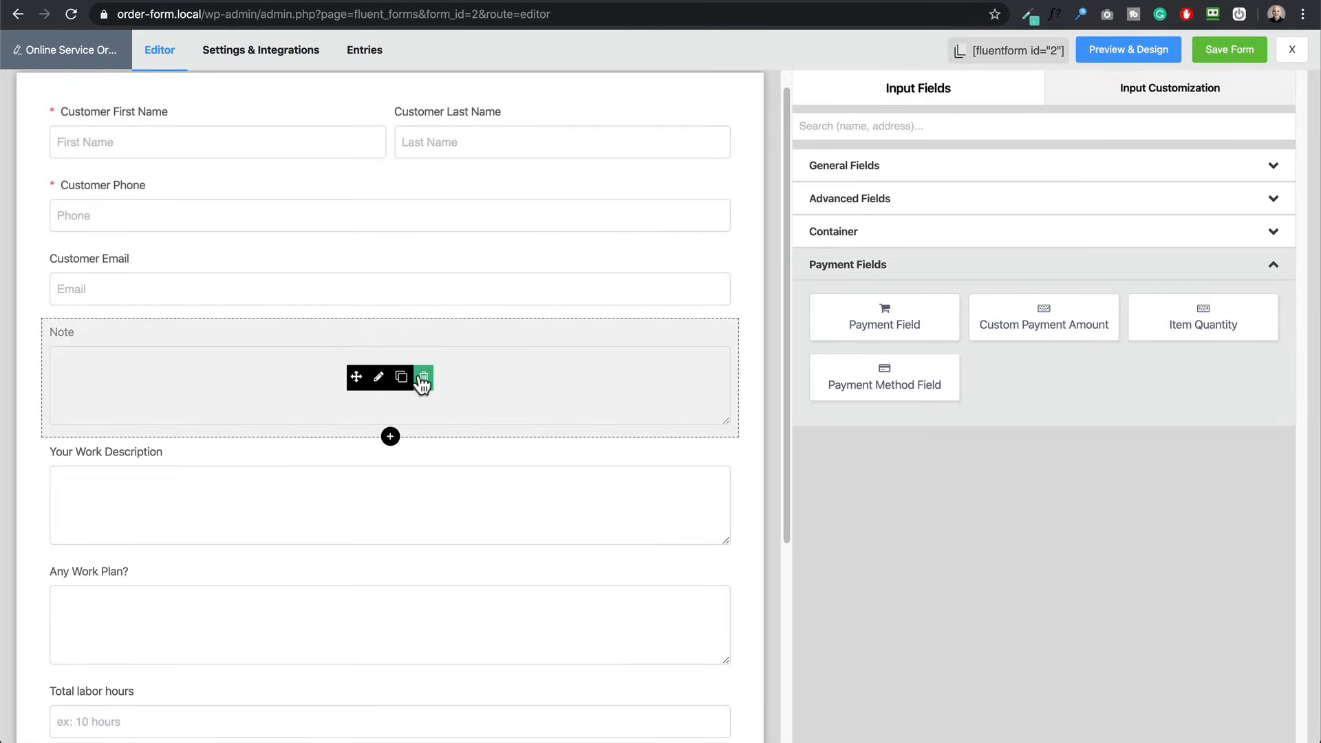
click(424, 380)
click(715, 249)
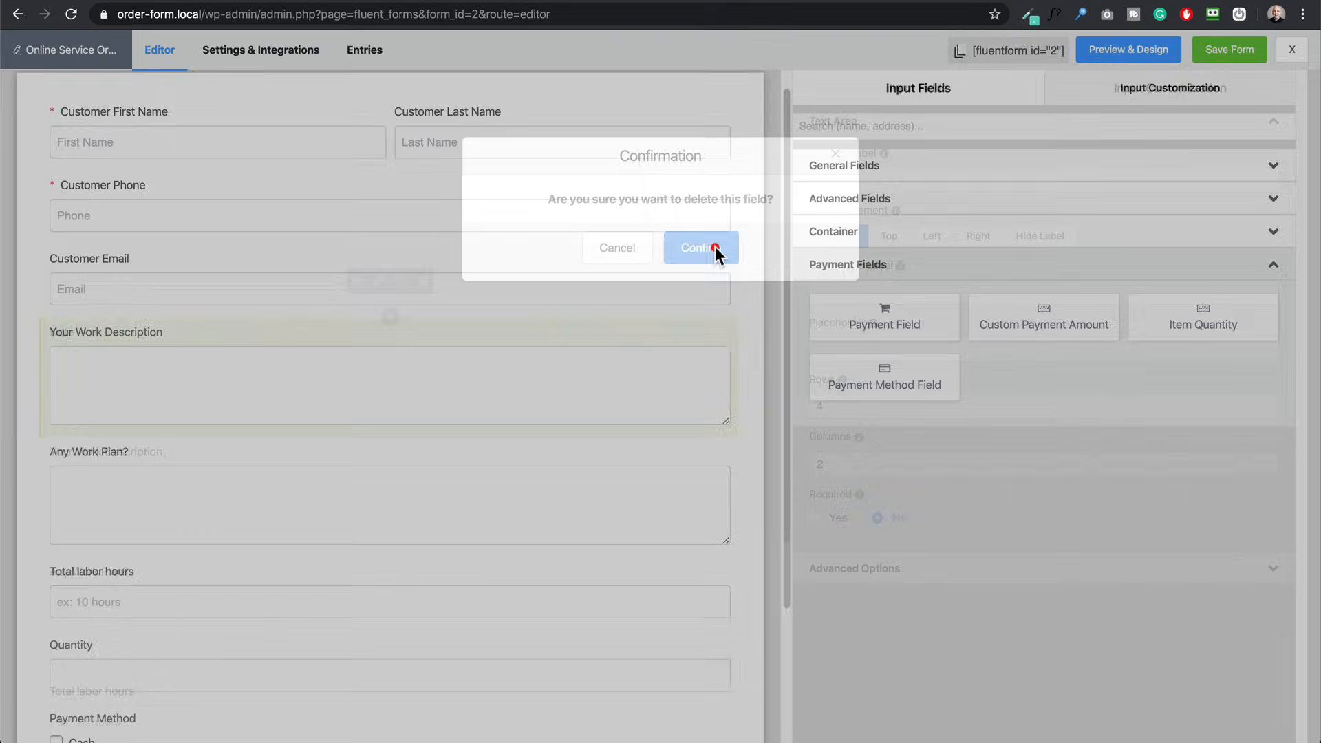
click(425, 378)
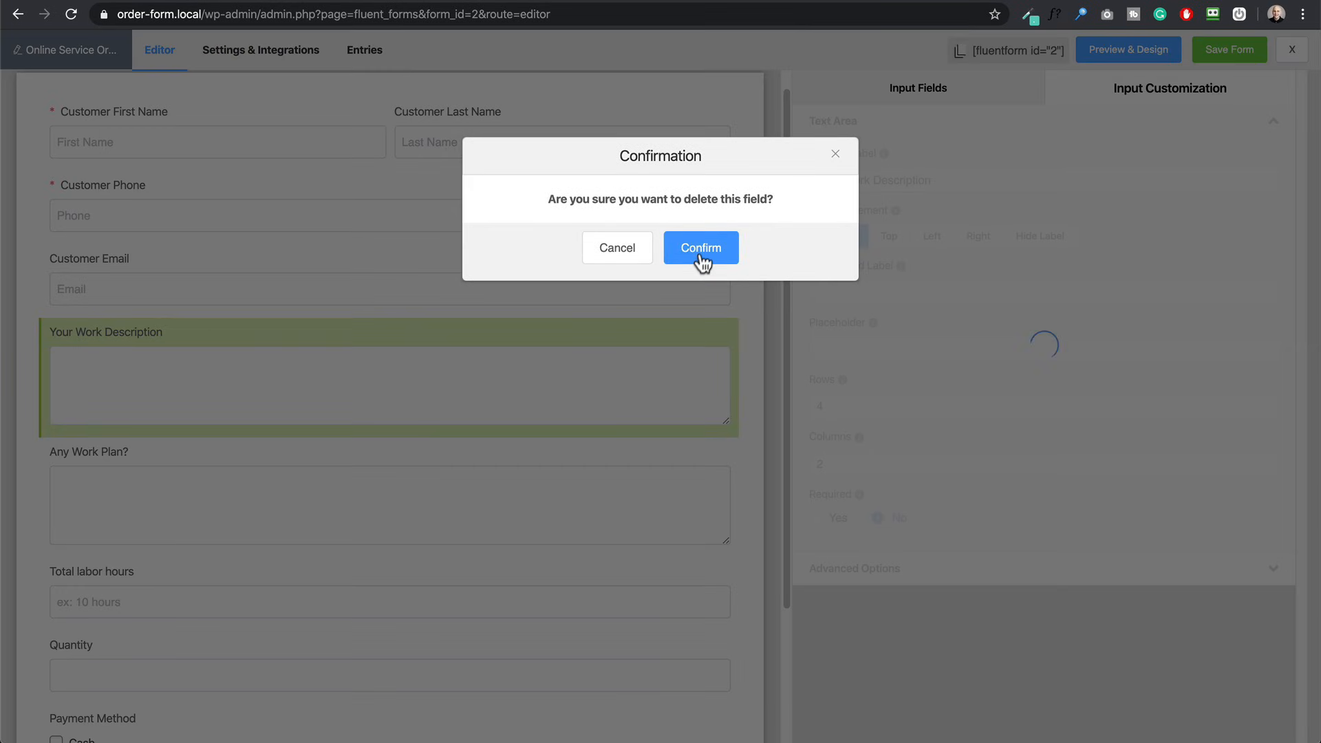
click(701, 253)
click(426, 377)
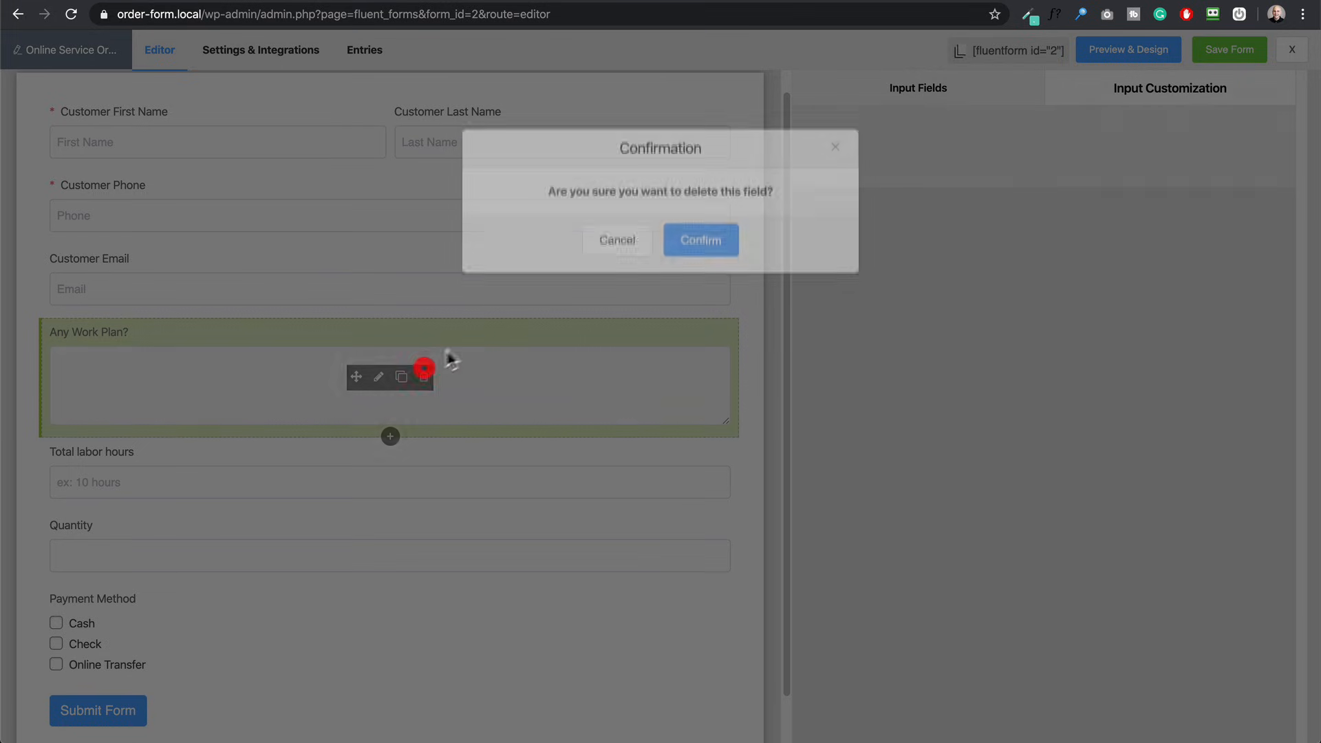
click(691, 251)
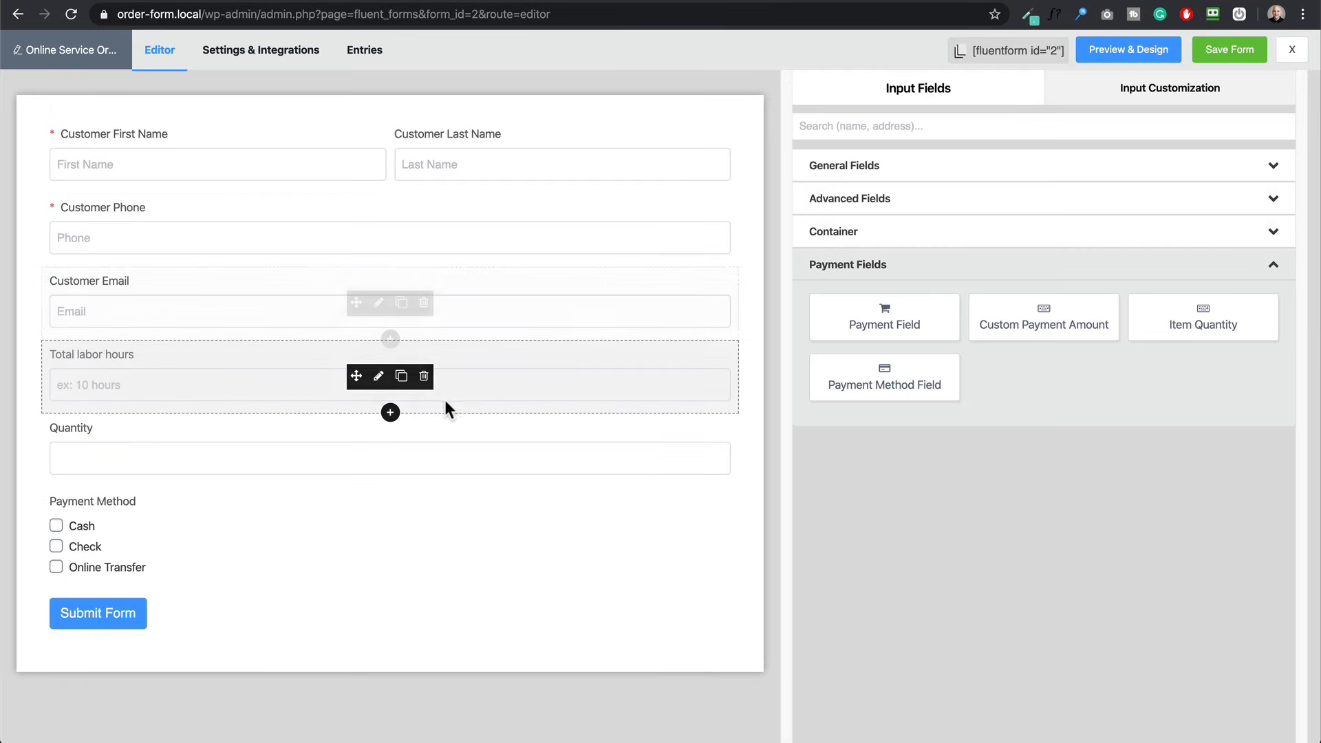
Delete the Total labor hours, Quantity and template Payment Method checkbox fields
click(424, 375)
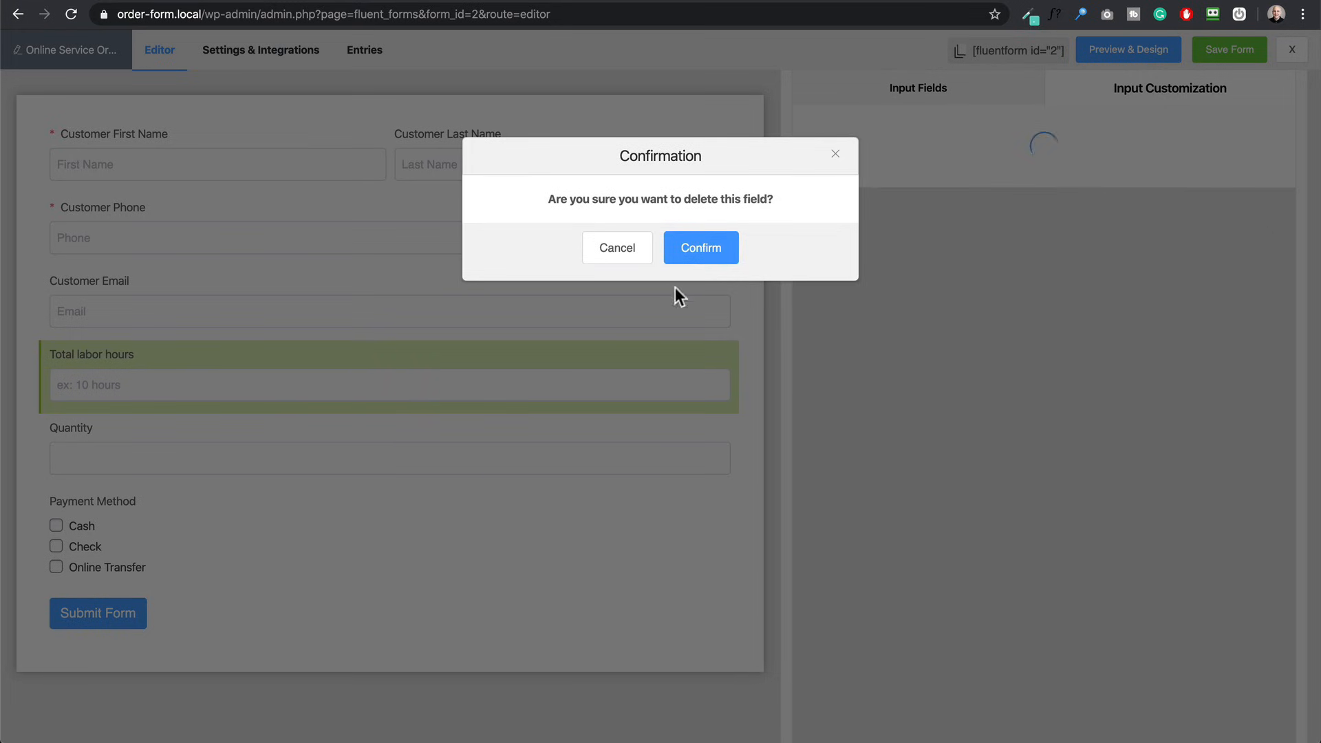
click(694, 254)
click(425, 378)
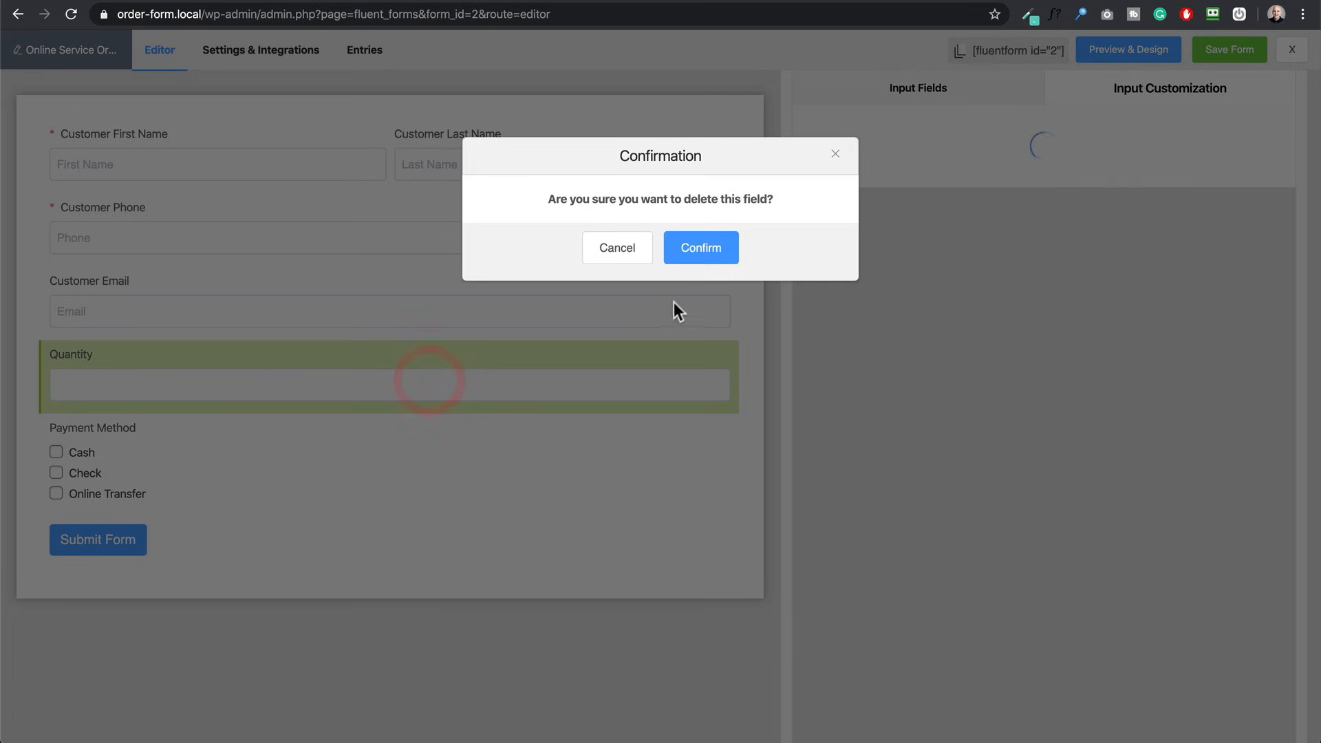
click(688, 256)
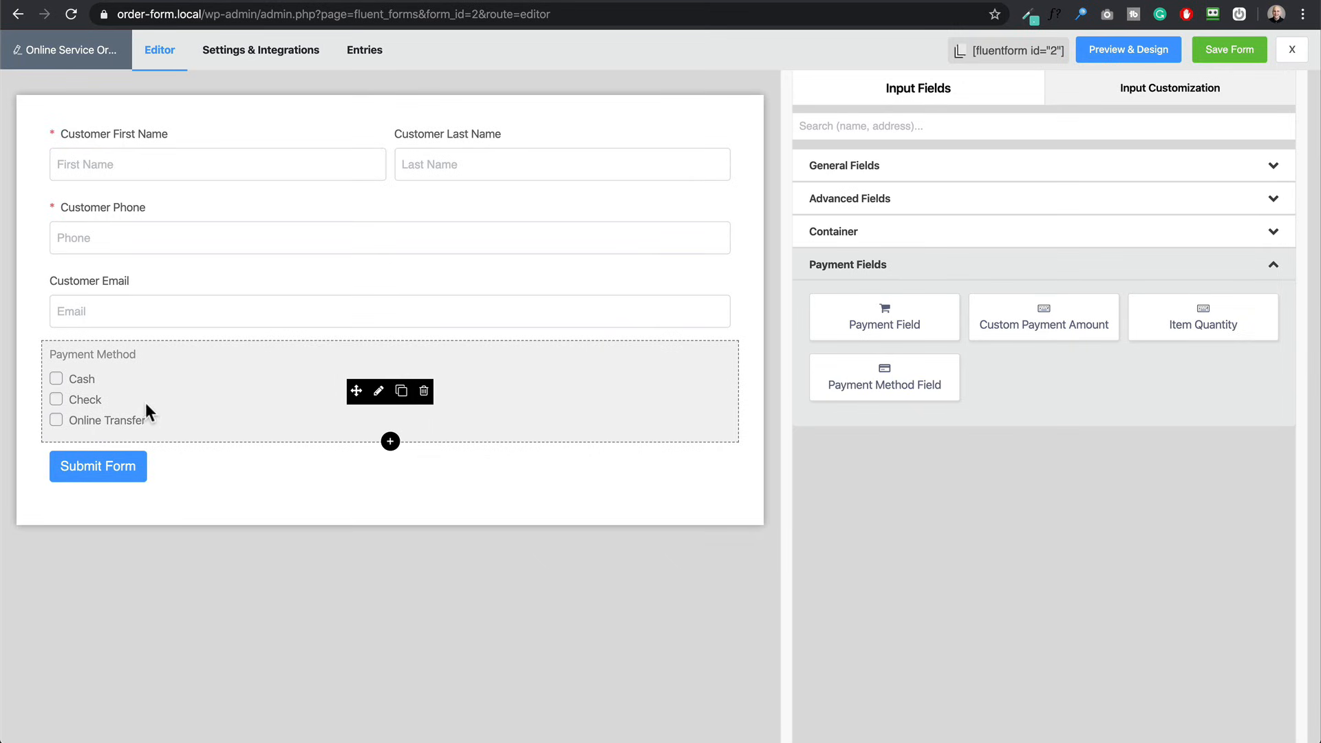
click(424, 391)
click(721, 244)
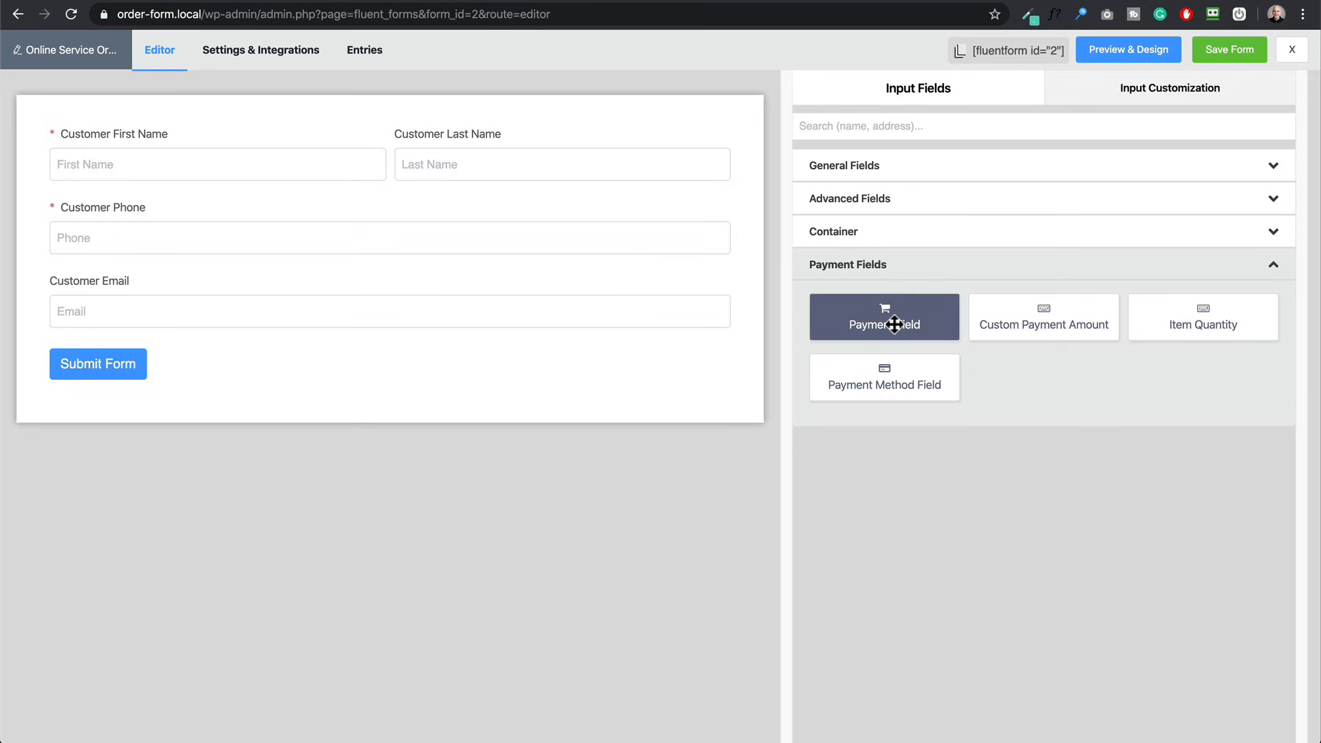
Add a Payment Field below Customer Email, followed by a Payment Method Field above the submit button
drag(894, 325, 461, 366)
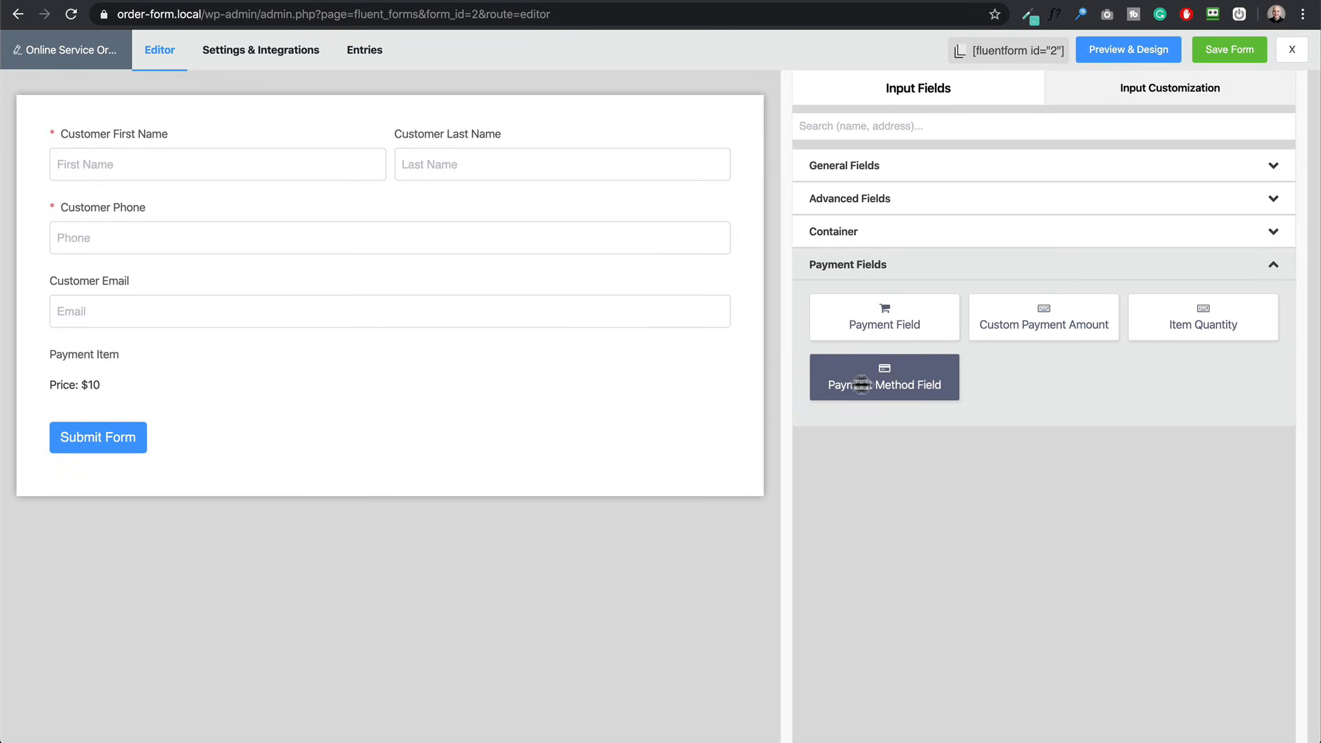
drag(887, 377, 351, 466)
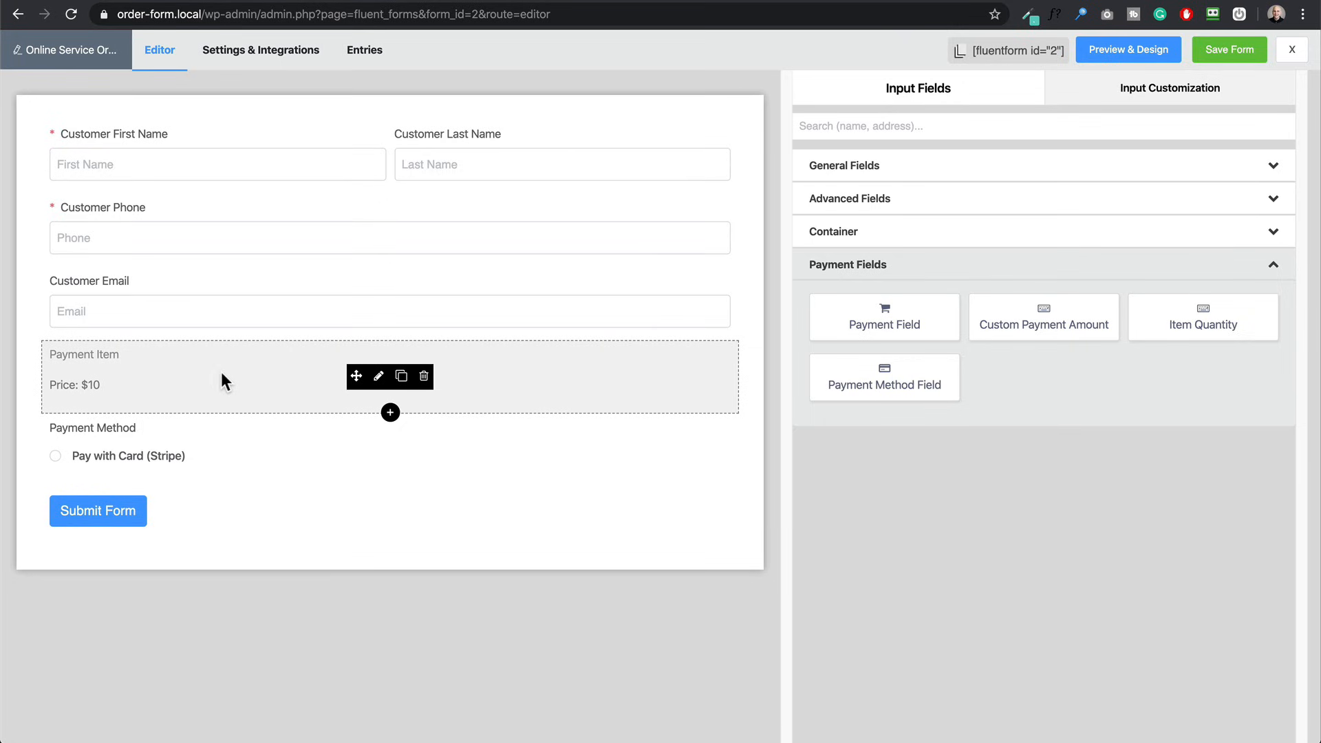
Label the payment item field "Choose Your Product", display it as Checkbox Selections, and add two more payment items
click(378, 377)
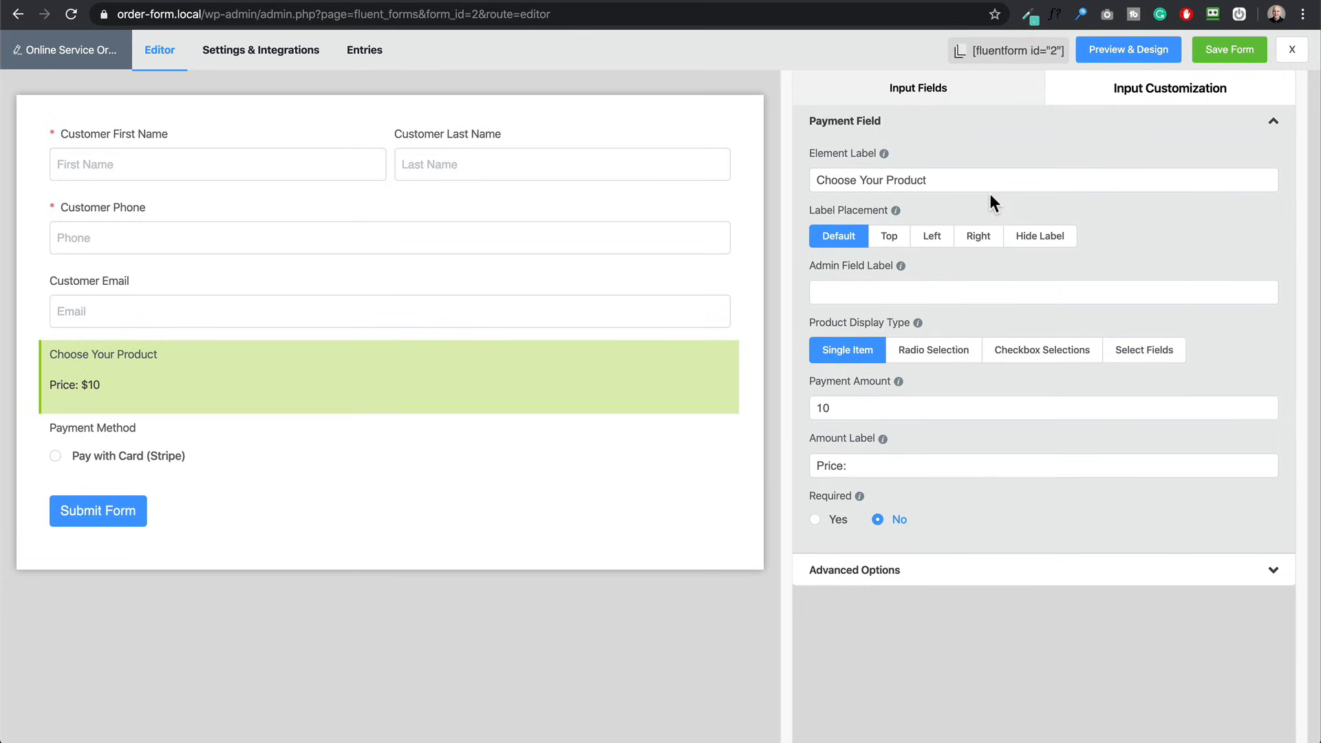
click(1041, 354)
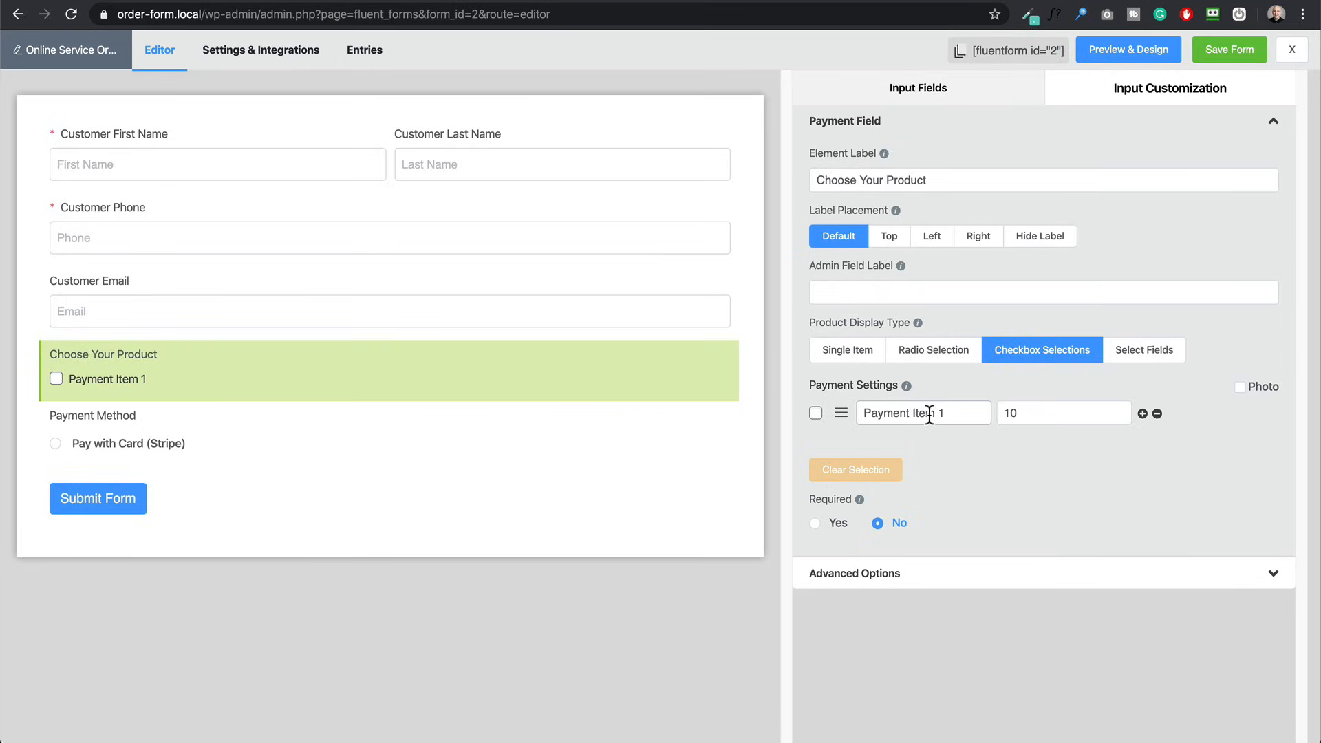
click(1142, 414)
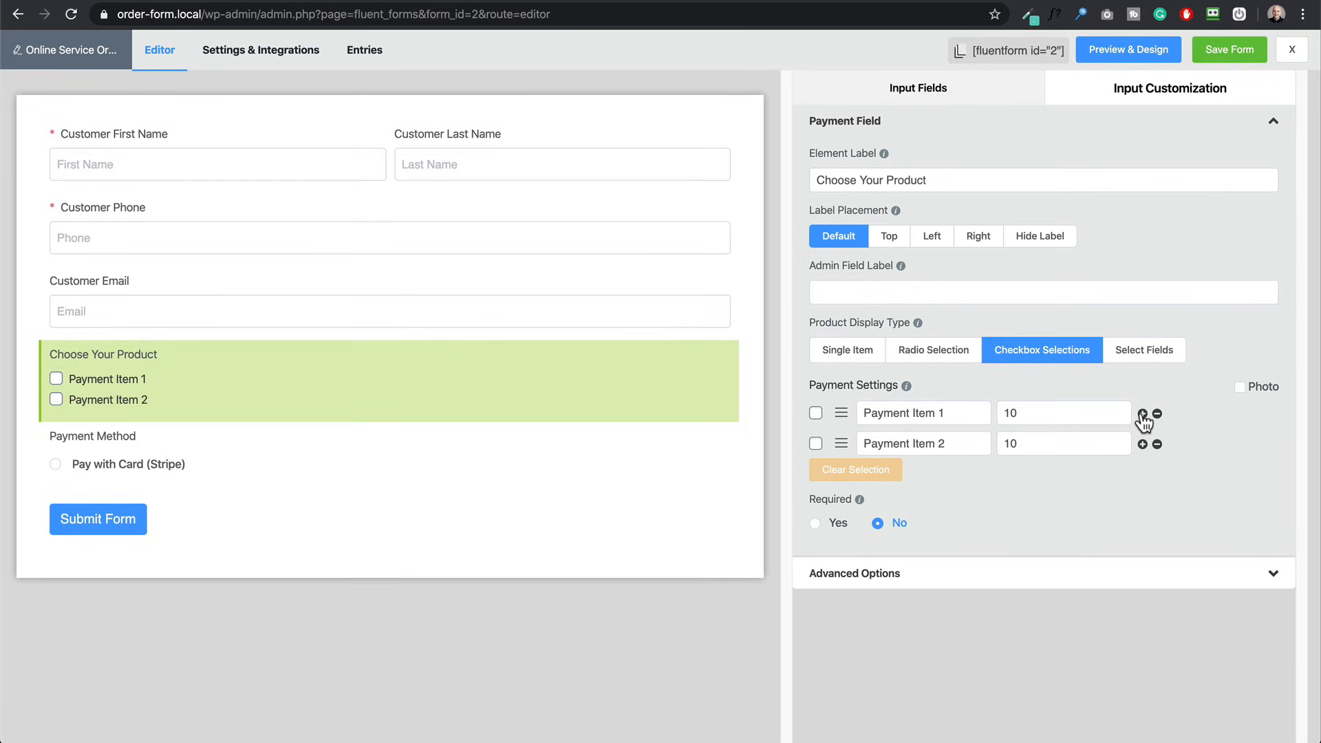
click(1142, 415)
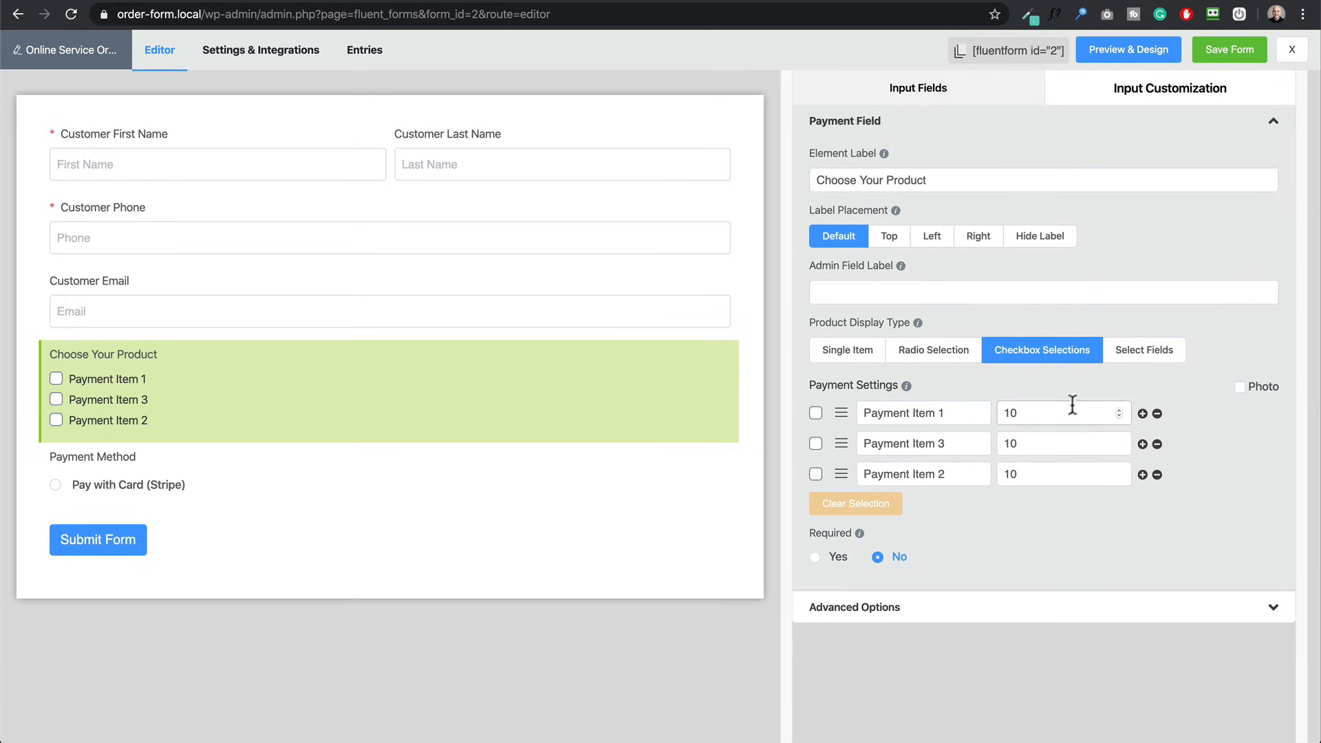
Name the items "One Hour Consultation - $100", "Two Hour Consultation - $160" and "Three Hour Consultation - $200", priced 100, 160 and 200, in that order
click(943, 414)
drag(943, 414, 846, 413)
drag(1034, 414, 997, 413)
drag(841, 474, 846, 445)
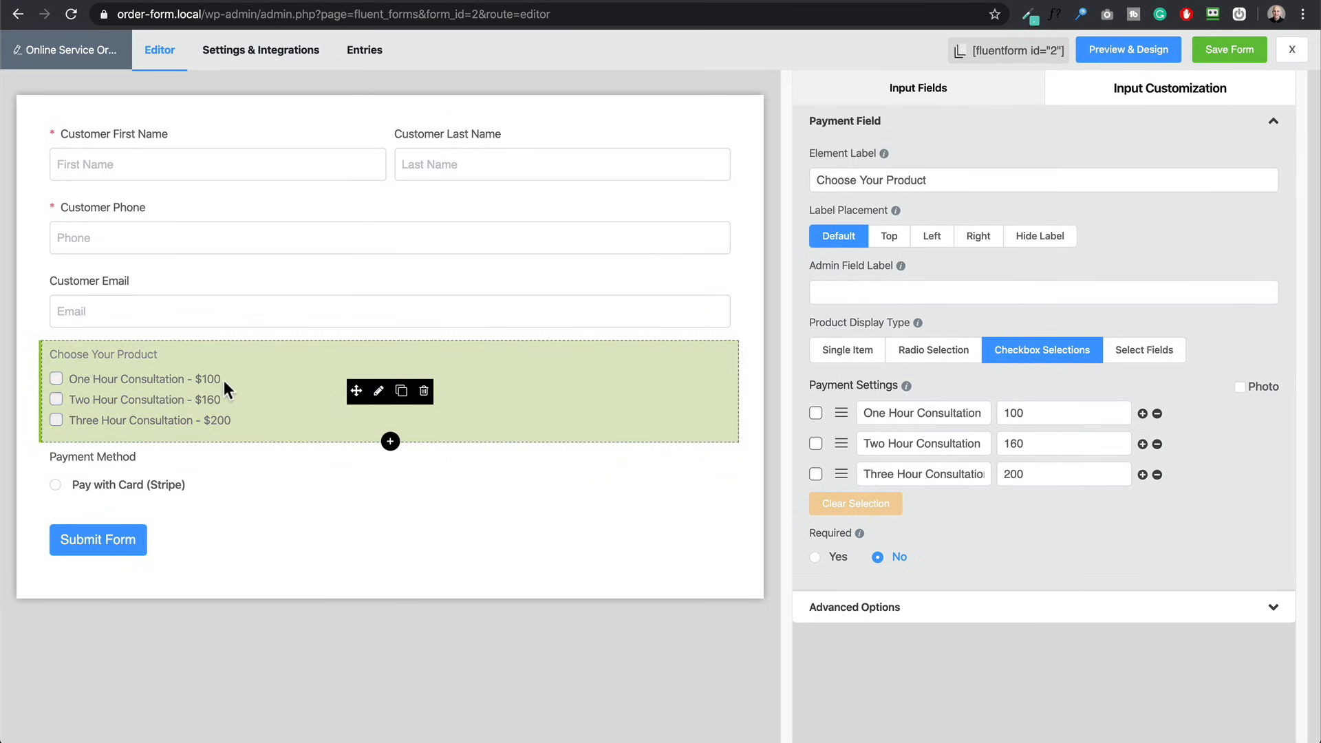
Examine the full names of the three consultation items, including the price text at their ends
drag(951, 413, 989, 410)
click(955, 413)
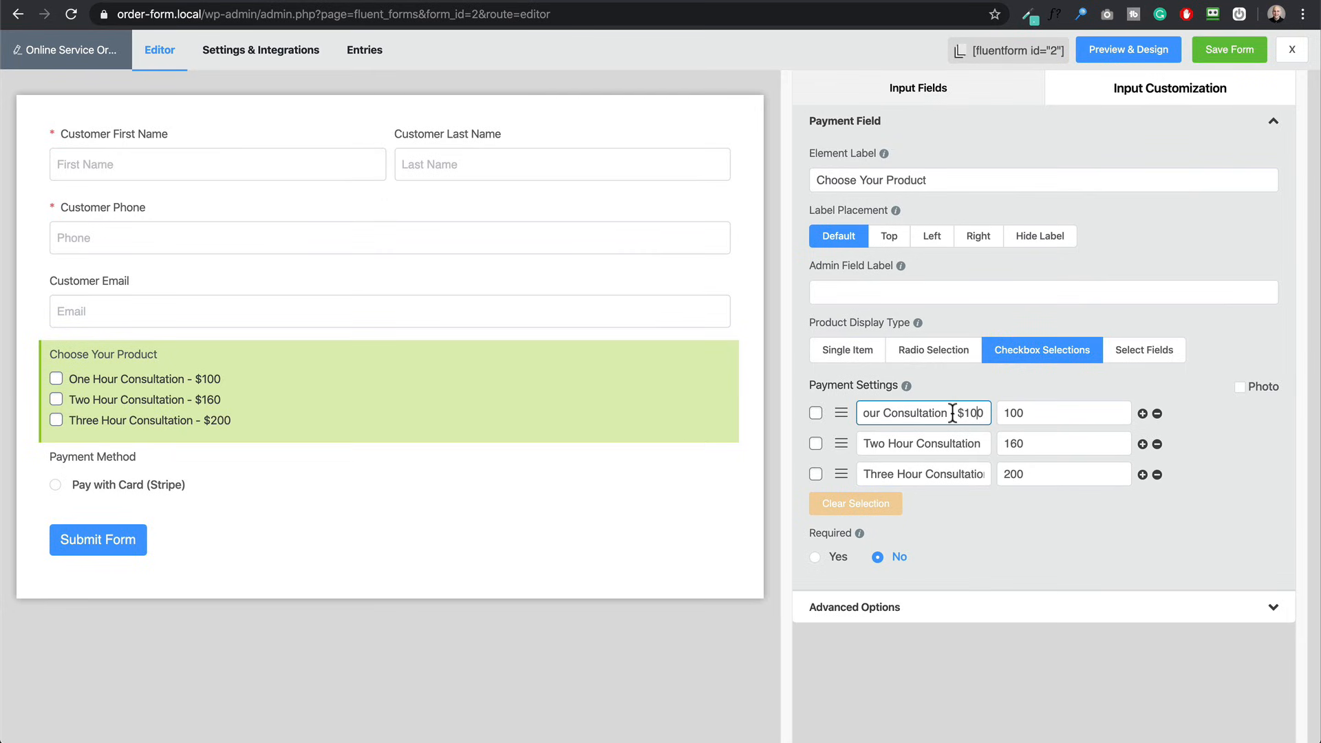
drag(970, 444, 989, 444)
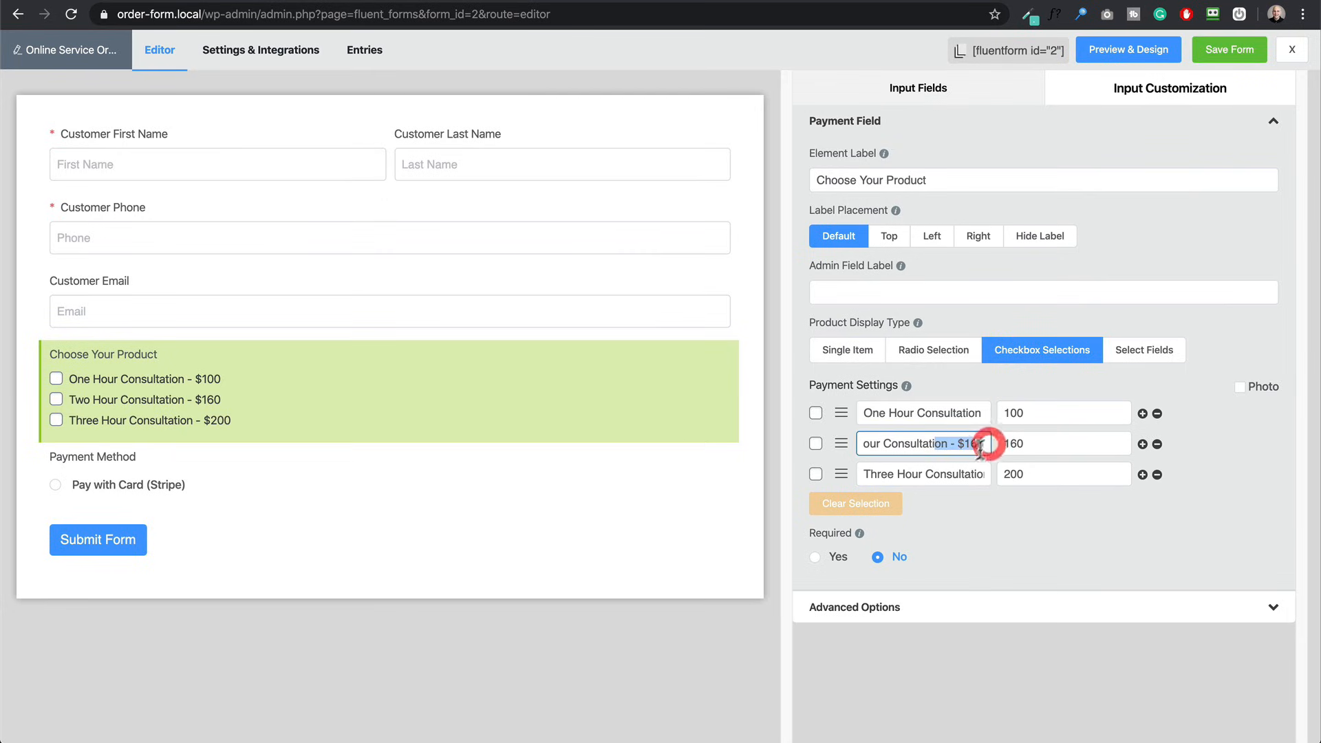
double_click(966, 476)
click(995, 506)
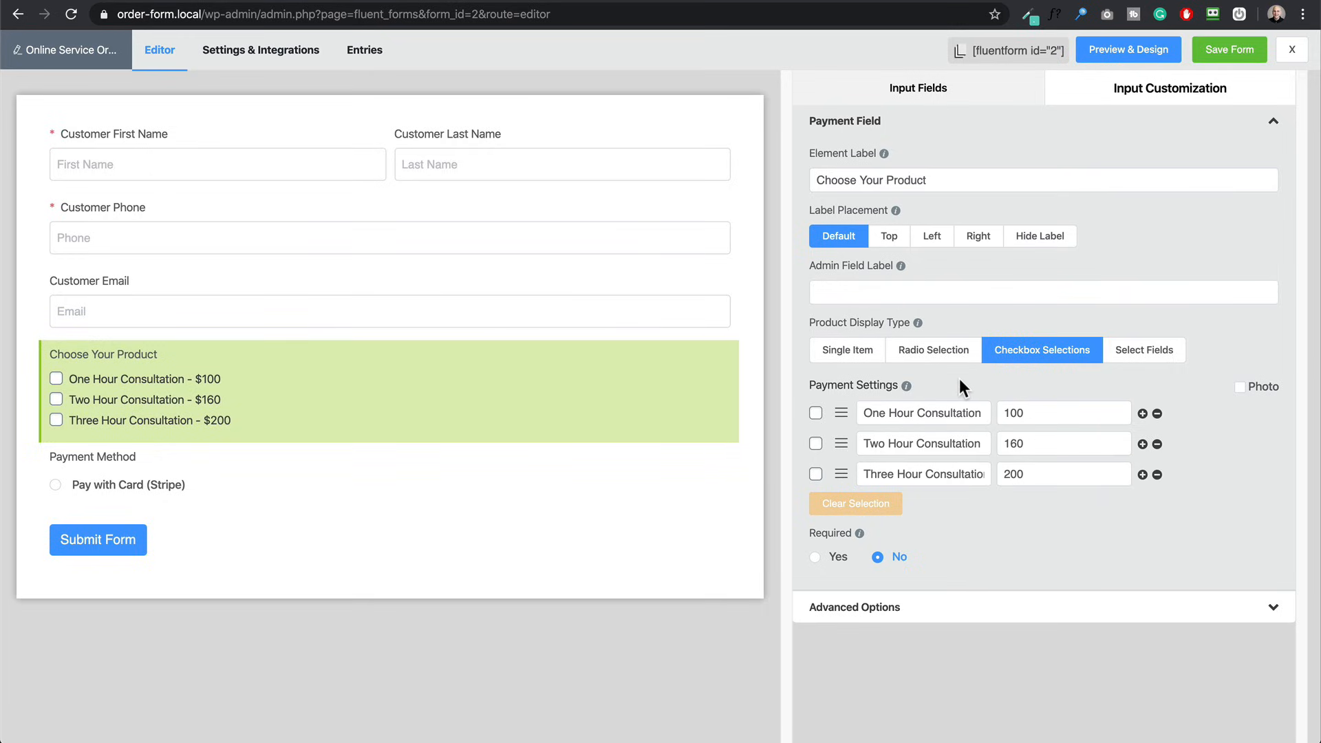
Change the product display type to Radio Selection, and try the Photo option before turning it off again
click(935, 351)
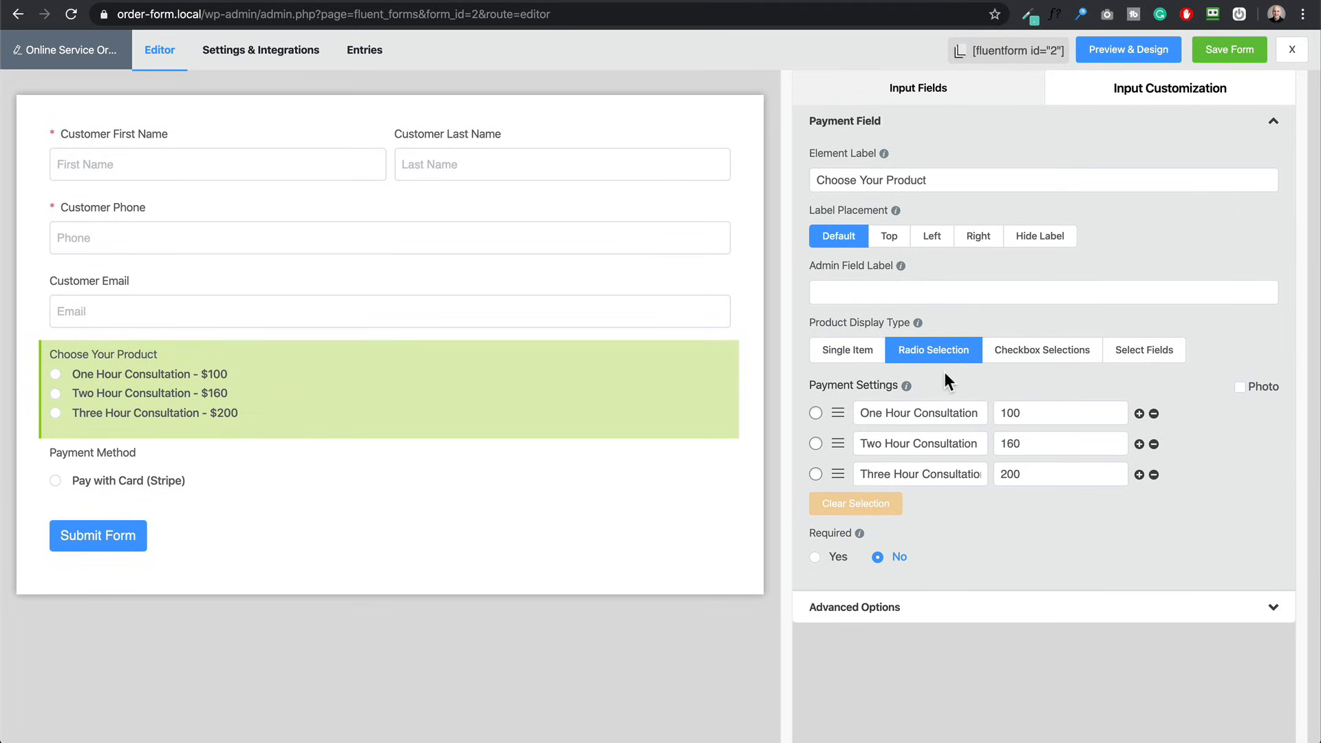
click(1243, 390)
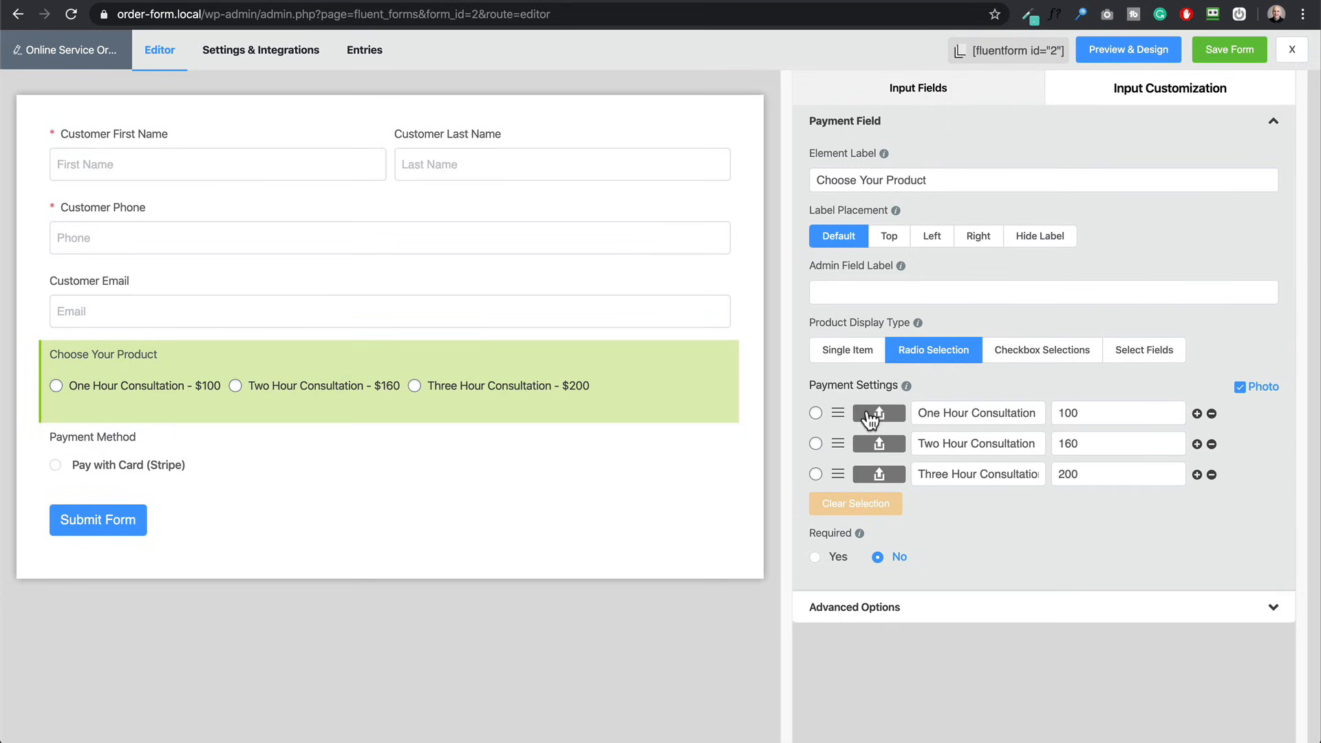
click(1239, 389)
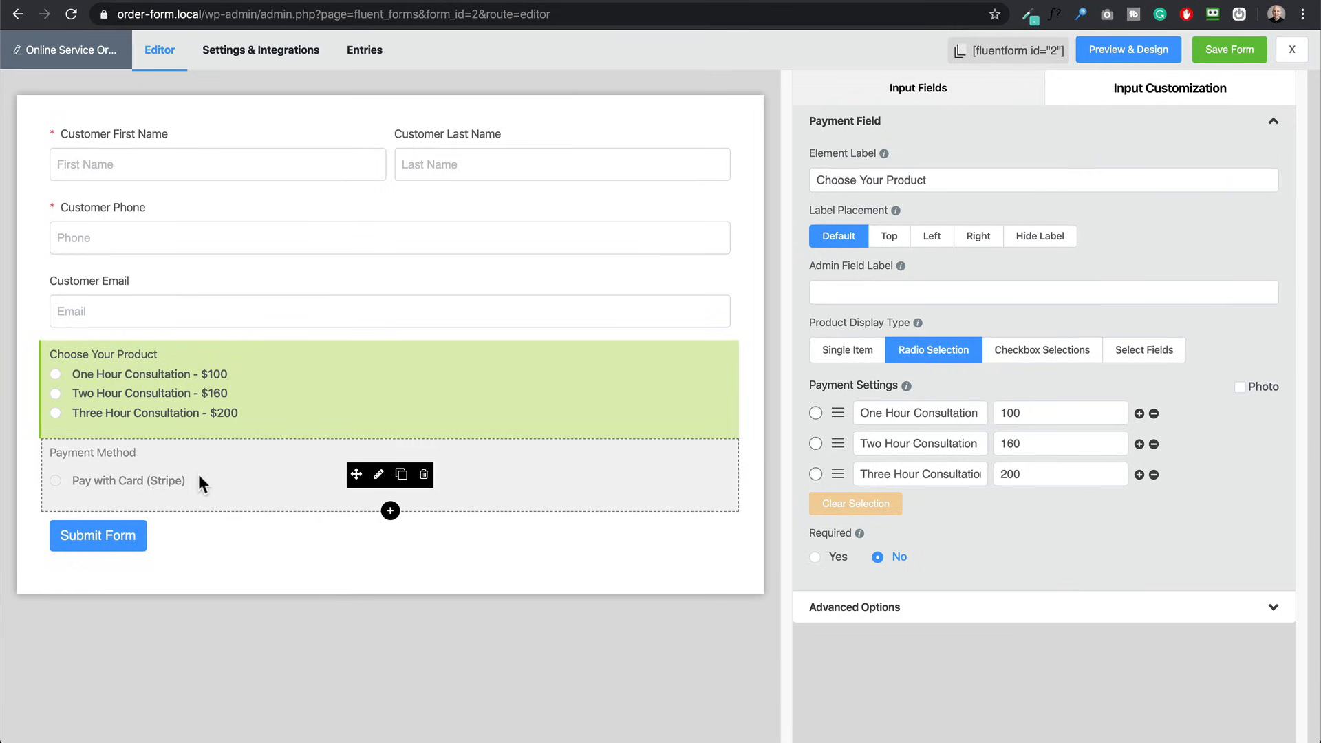
Review the Payment Method field's settings, including its element label and the Credit/Debit Card (Stripe) method
click(377, 478)
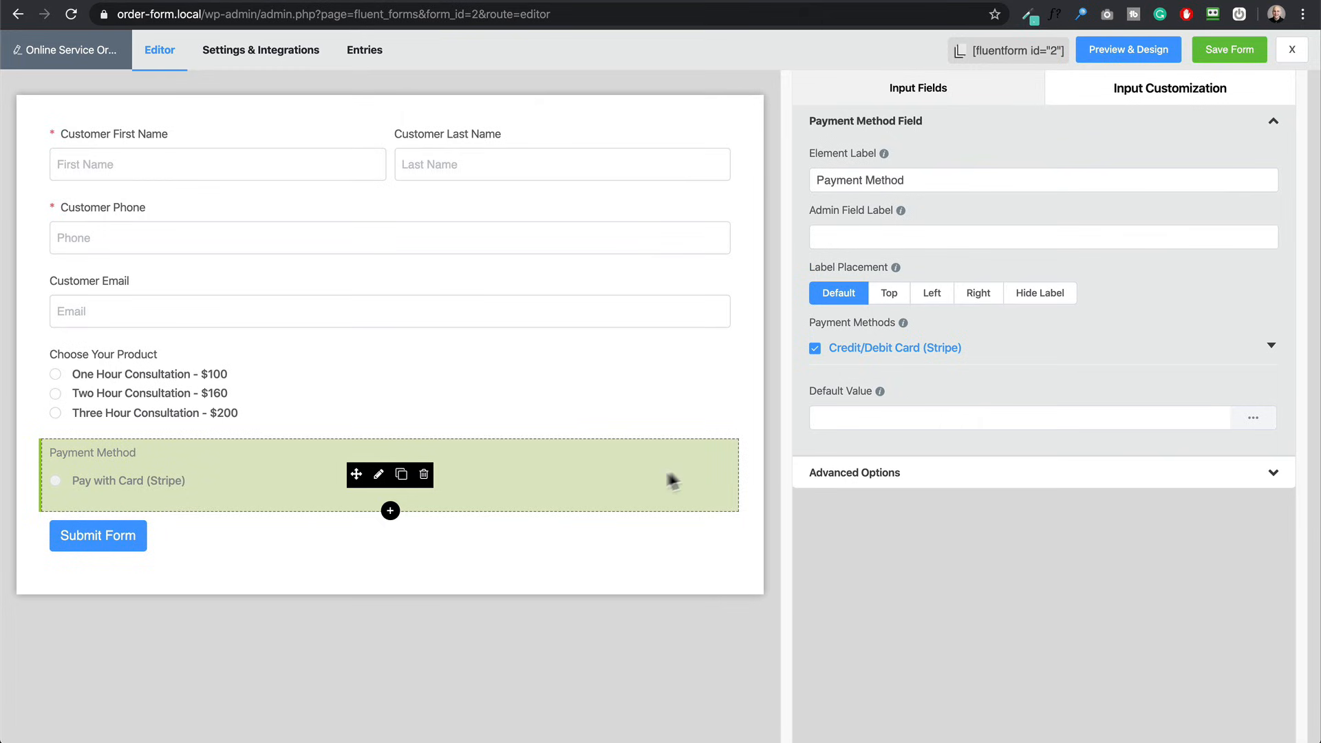
click(909, 180)
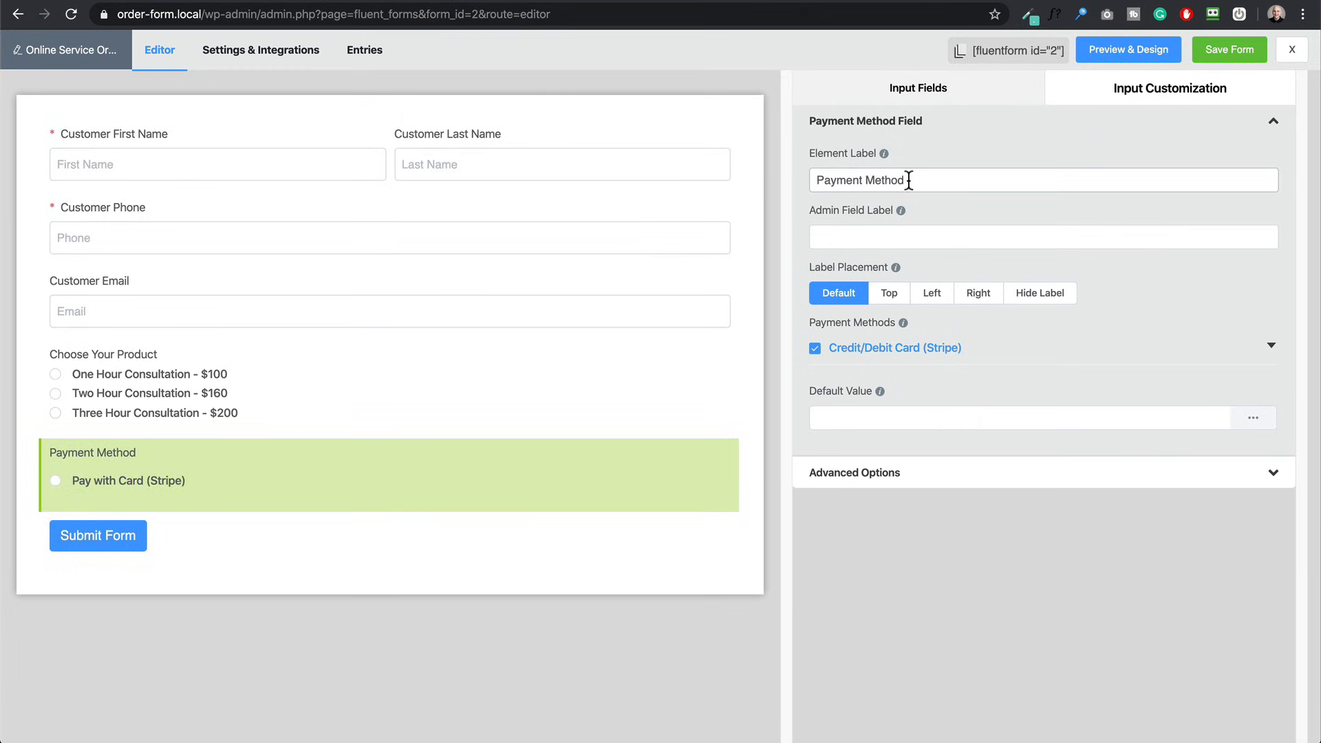
drag(908, 179, 819, 176)
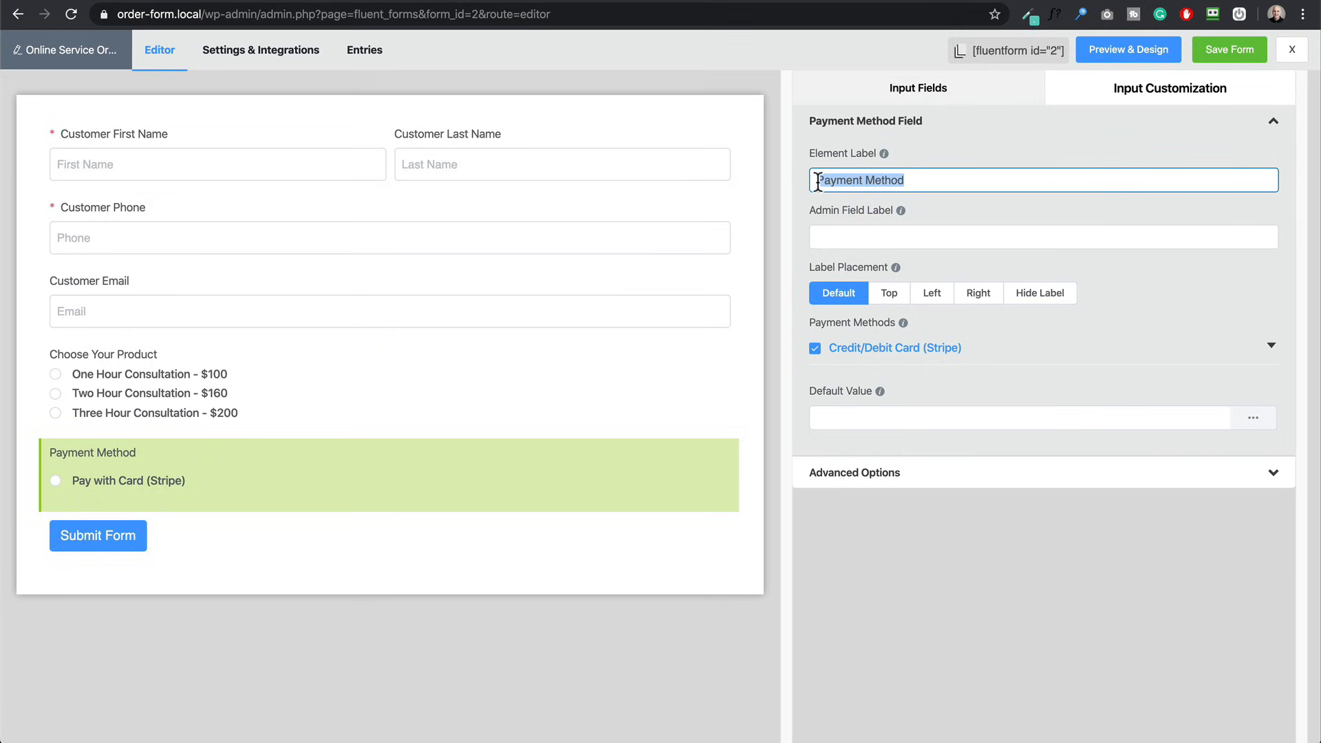
click(805, 184)
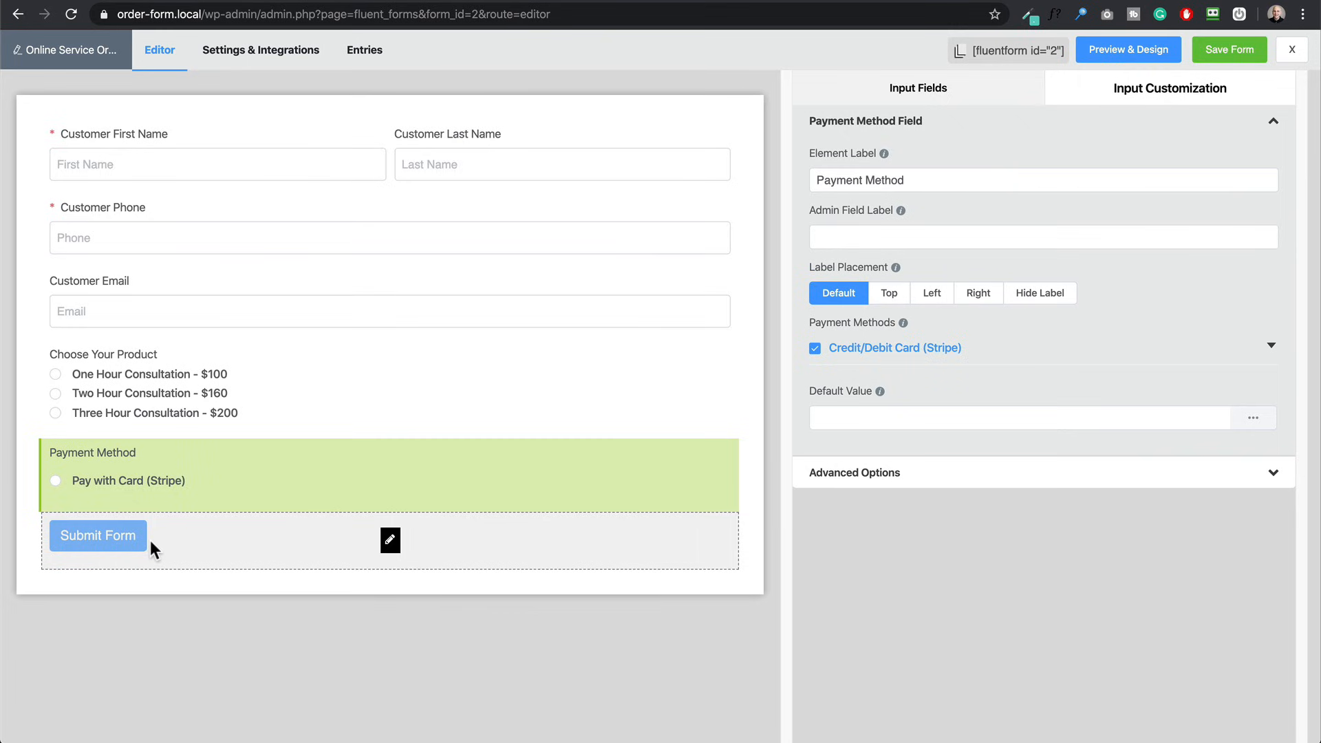
Change the submit button's text to "Place Order", save the form and copy its shortcode
click(399, 541)
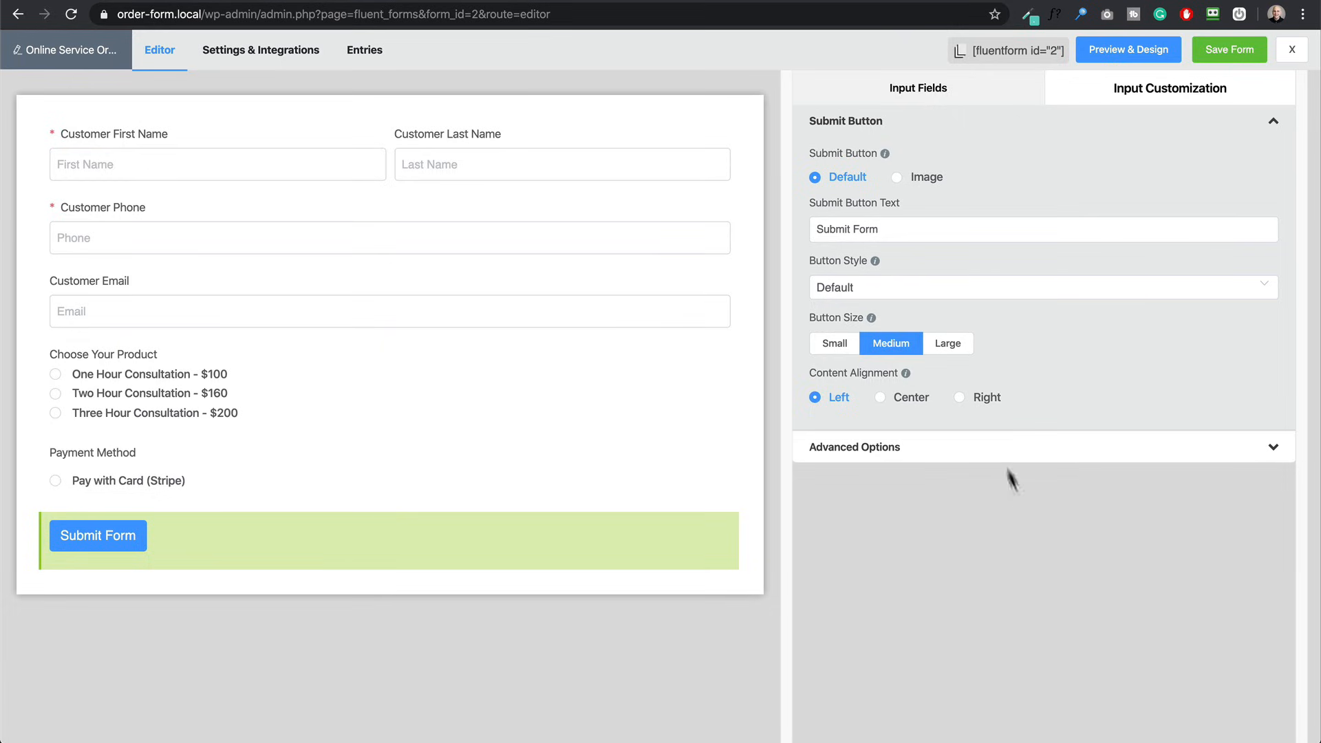
drag(887, 229, 814, 231)
text(Place Order)
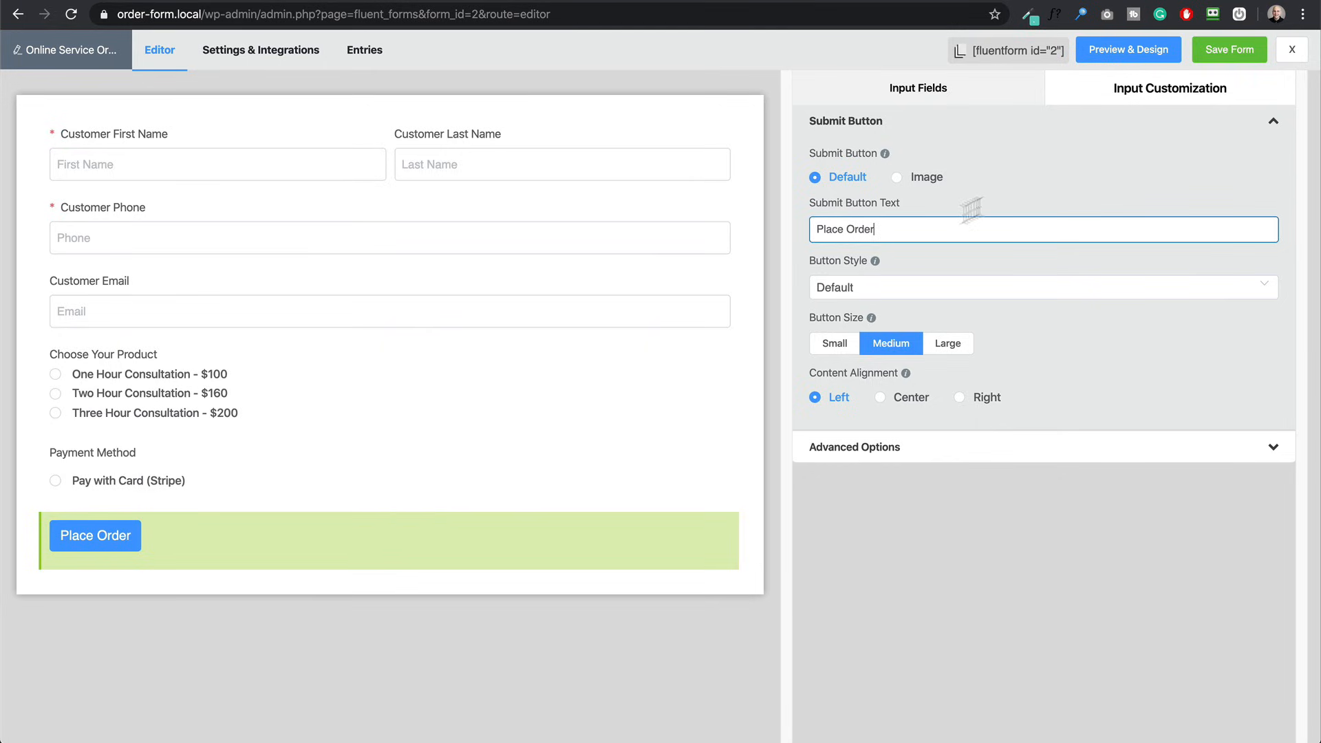
click(1224, 55)
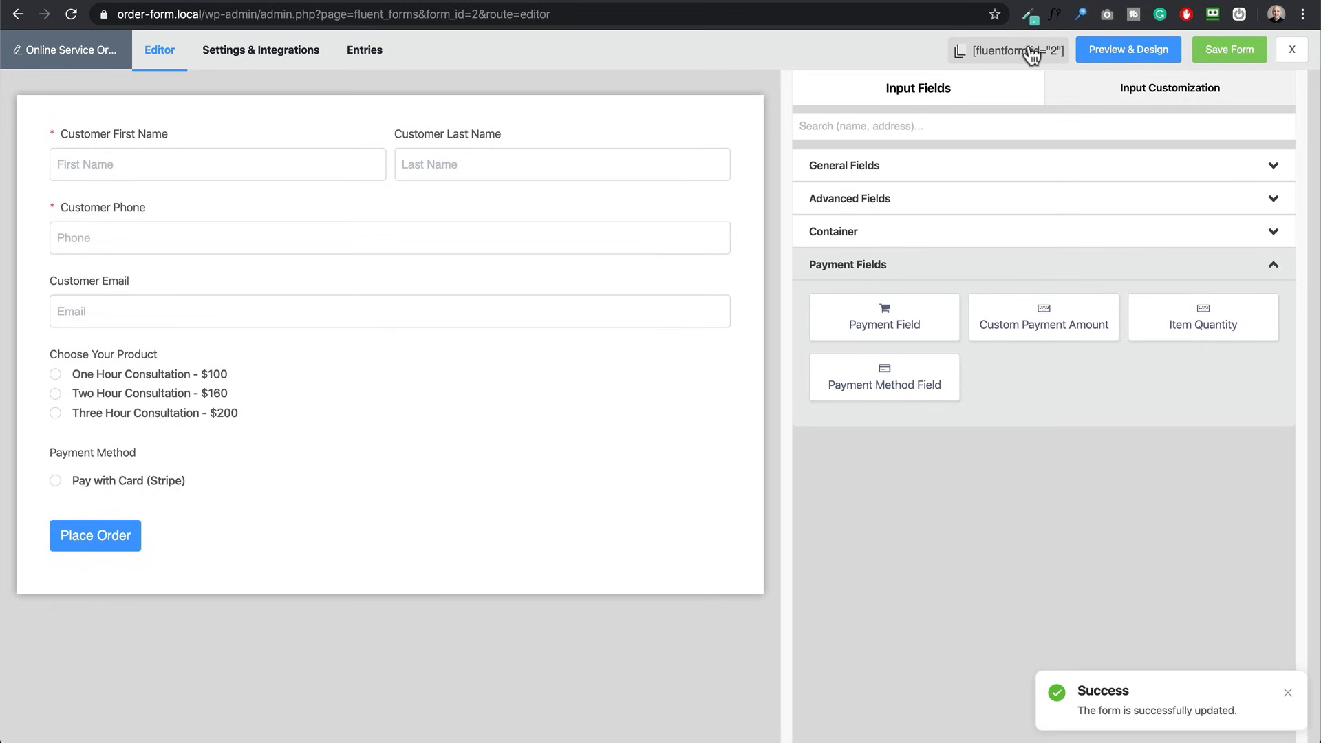
click(986, 57)
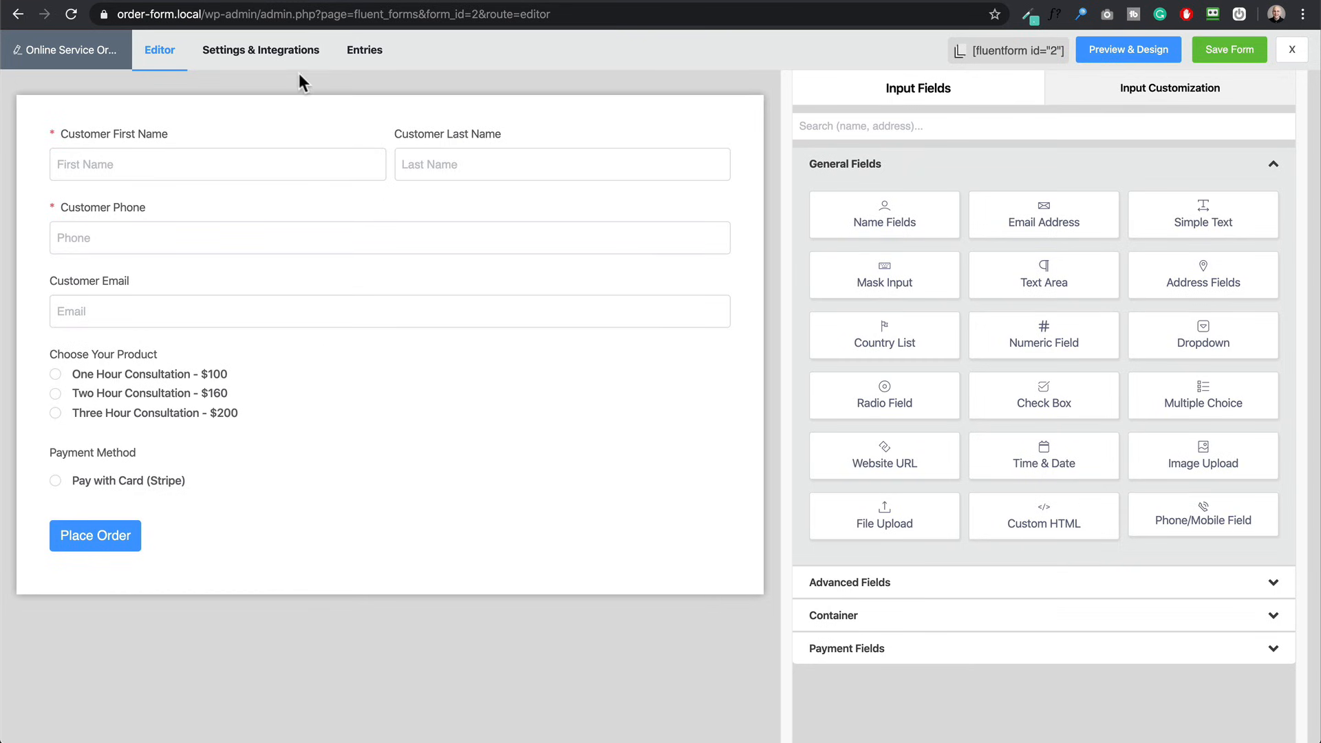
In the form's confirmation settings, view the To a Page and To a Custom URL options, and return the type to Same Page
click(263, 57)
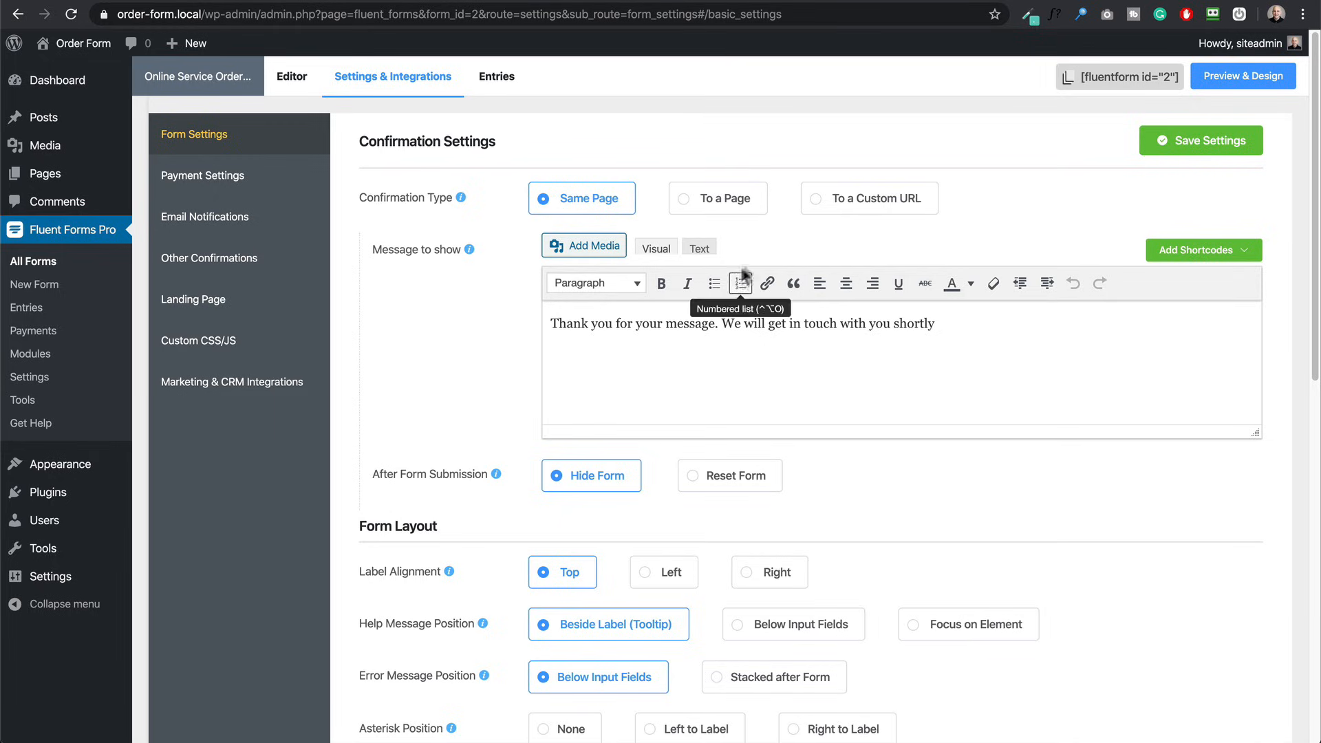
click(714, 201)
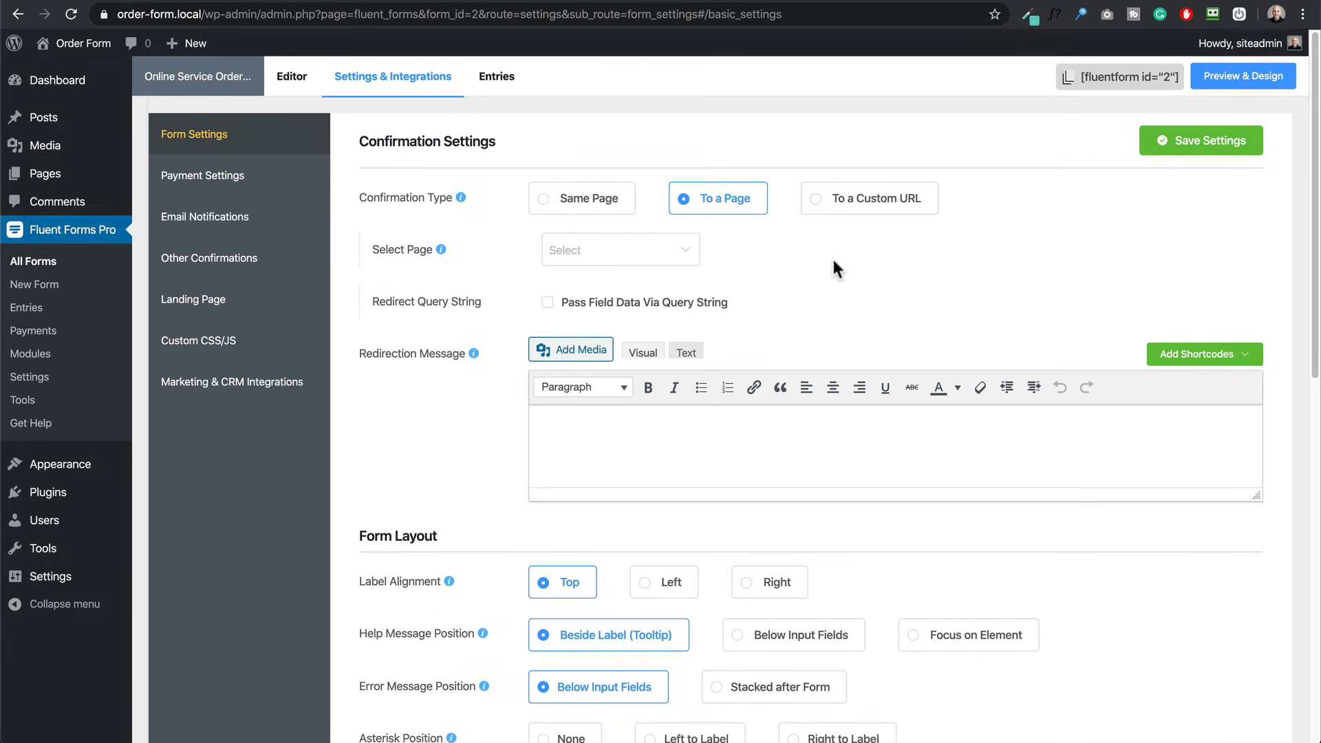
click(834, 205)
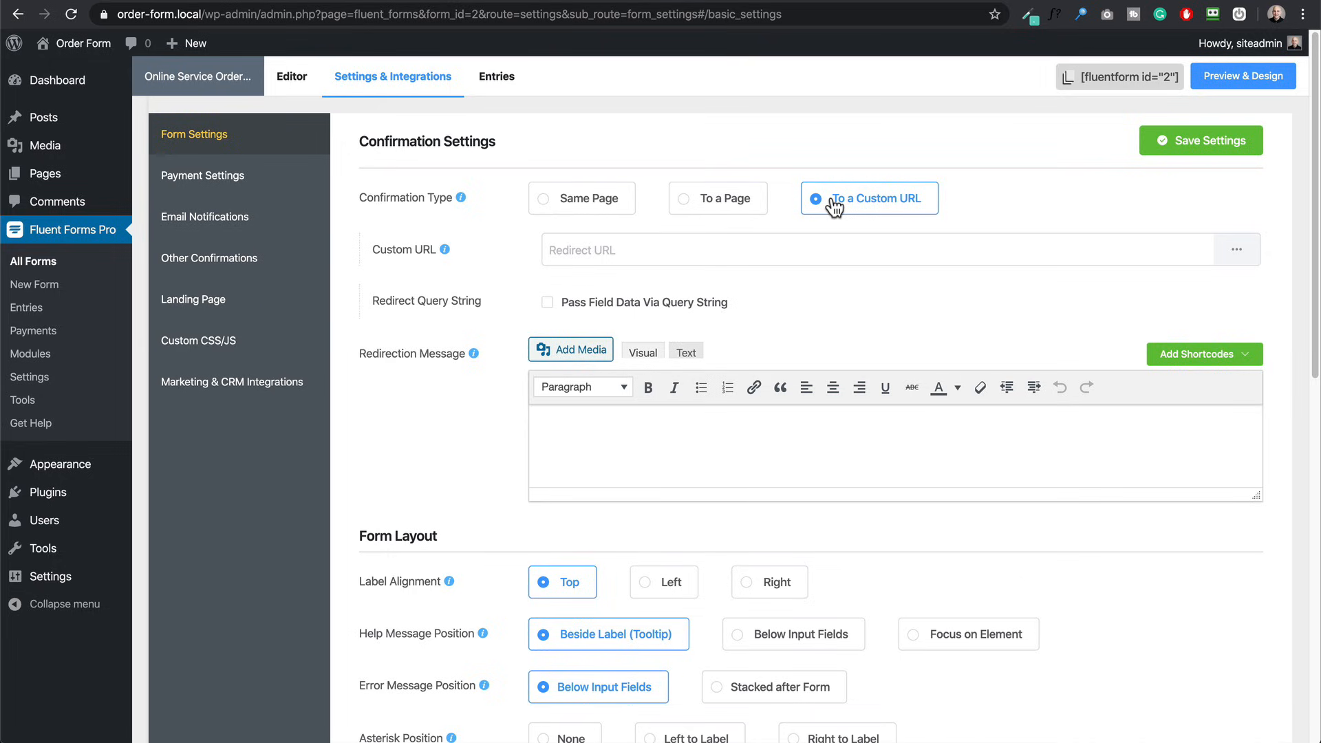
click(569, 199)
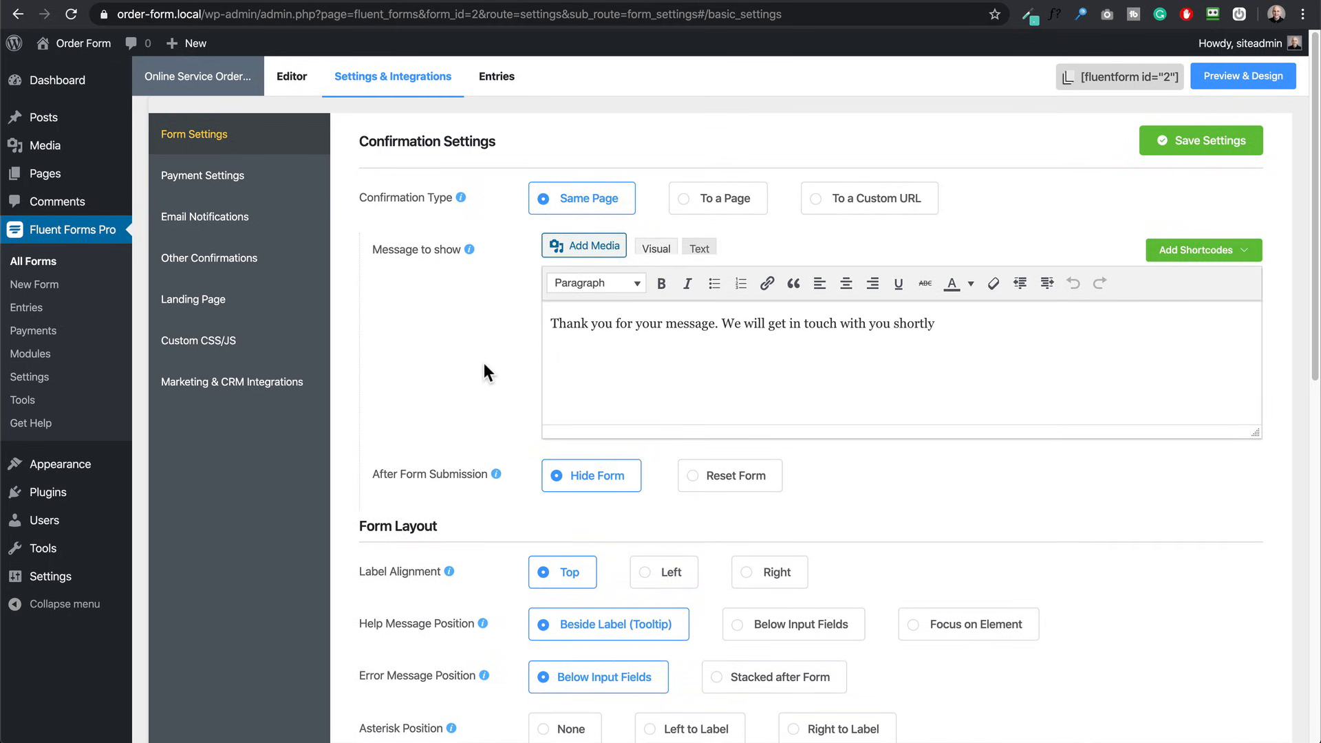
In the form's payment settings, set the customer email source to the Customer Email field and save
click(230, 185)
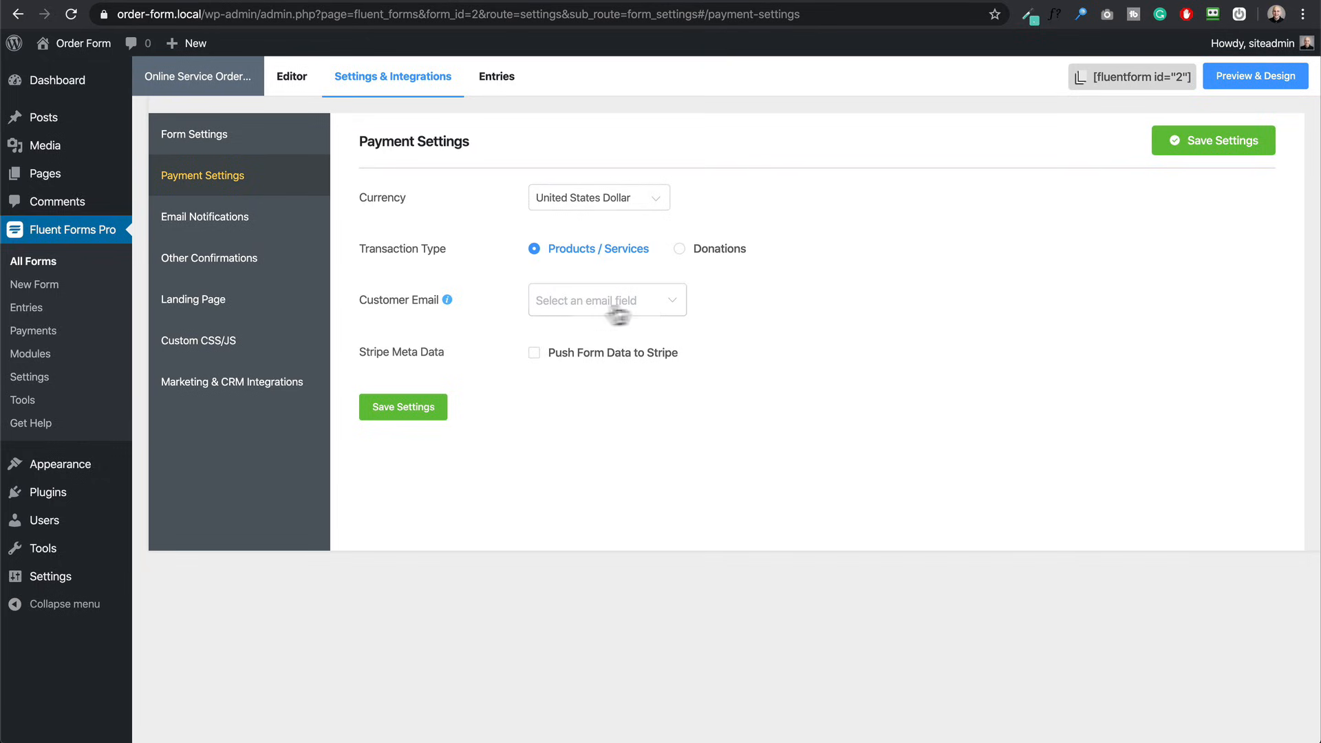
click(673, 310)
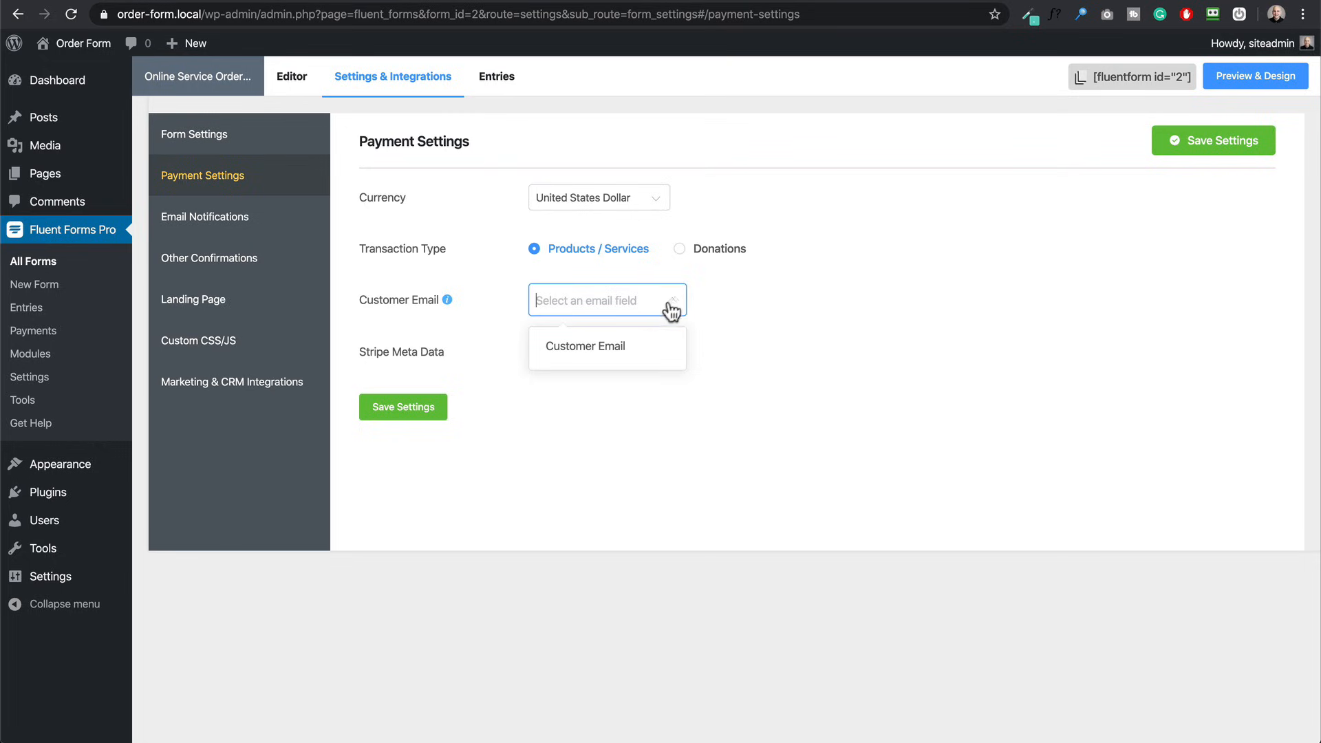
click(605, 349)
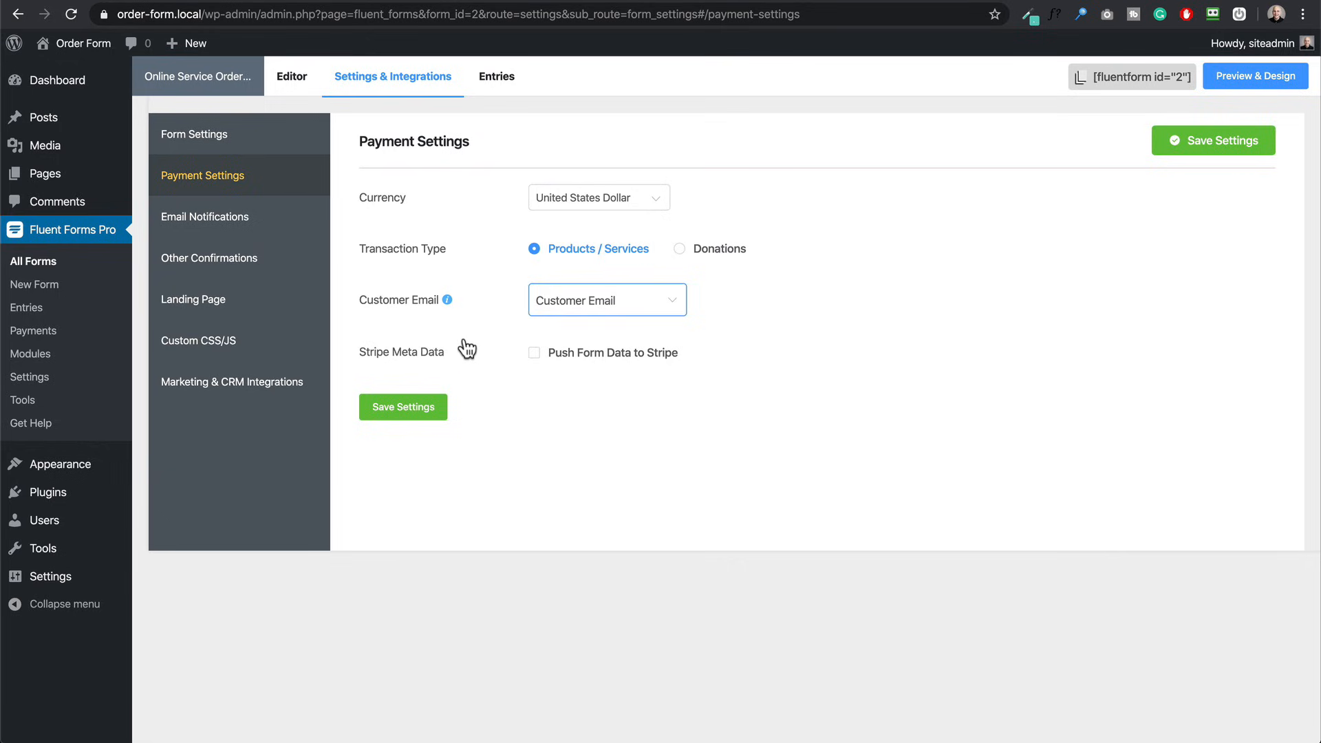
click(416, 411)
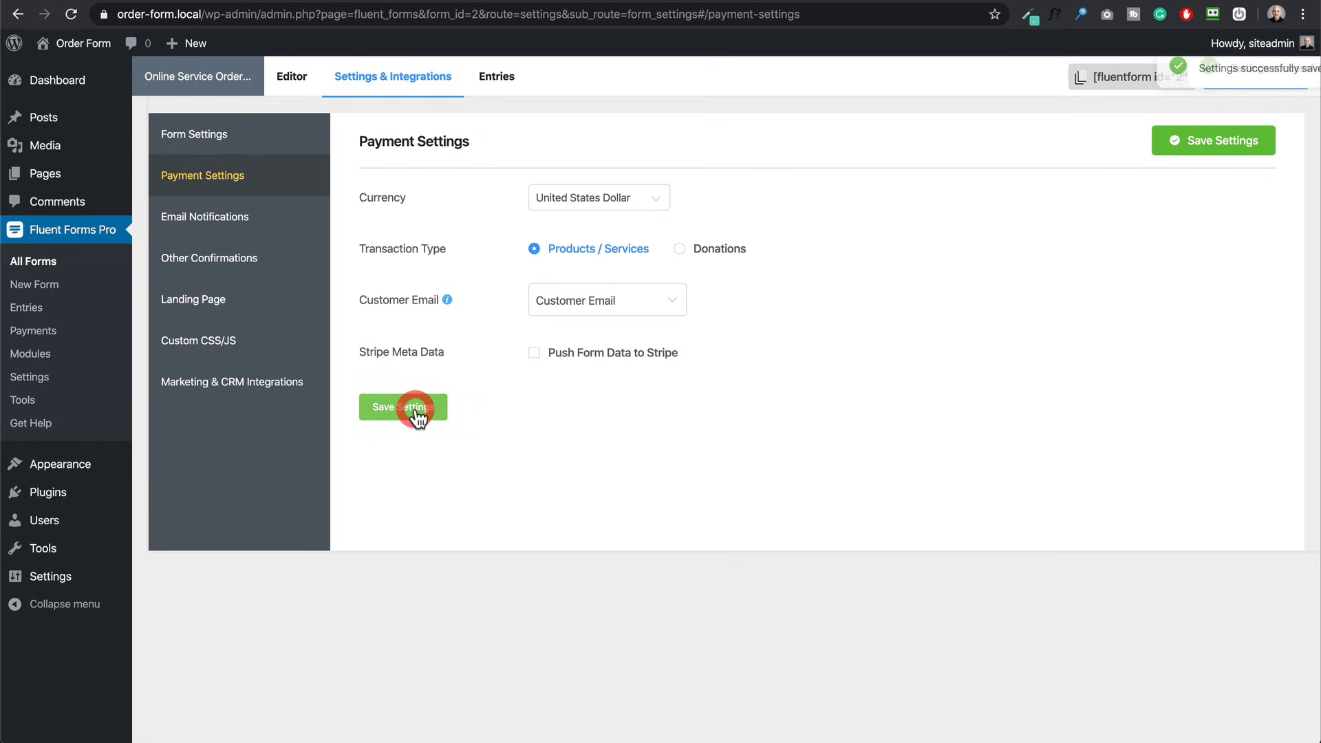
Examine the form's email notification, other confirmation, landing page, custom CSS/JS and CRM integration settings, switching Landing Page Mode on and off to see its options
click(223, 221)
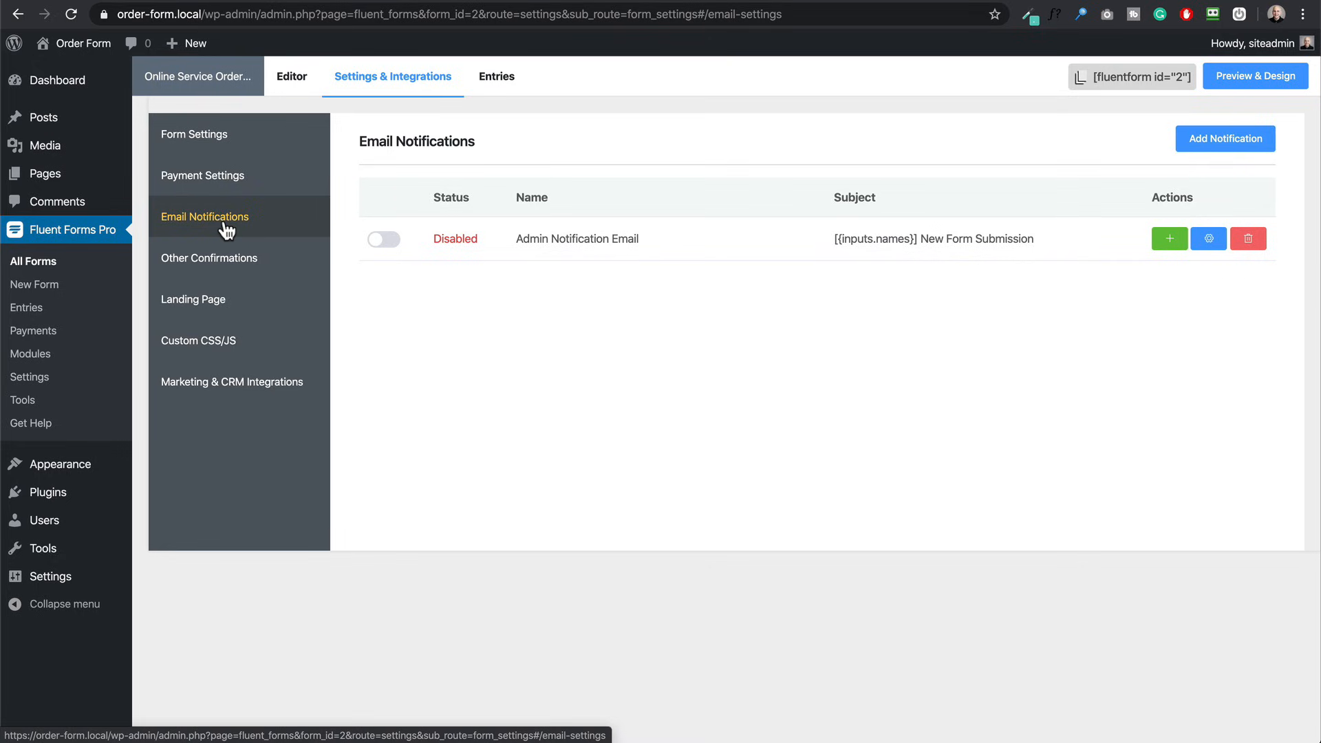
click(219, 262)
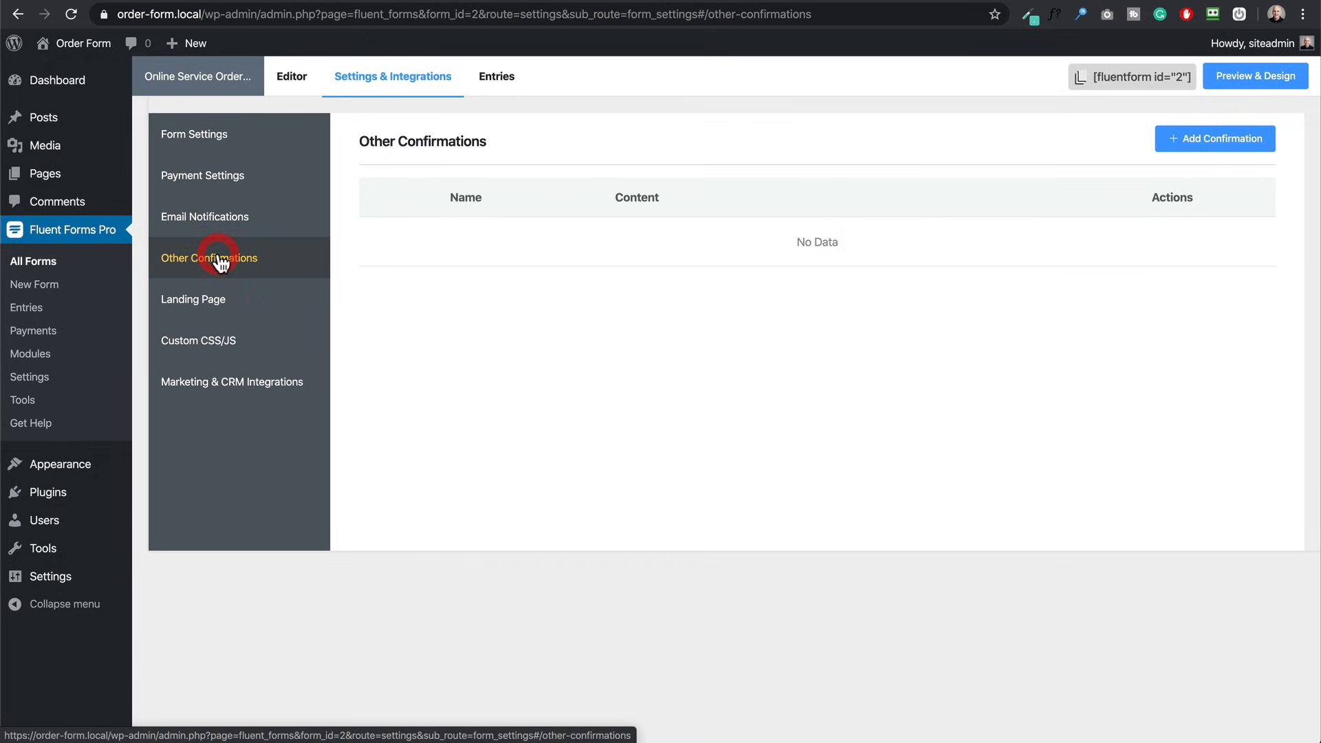
click(221, 307)
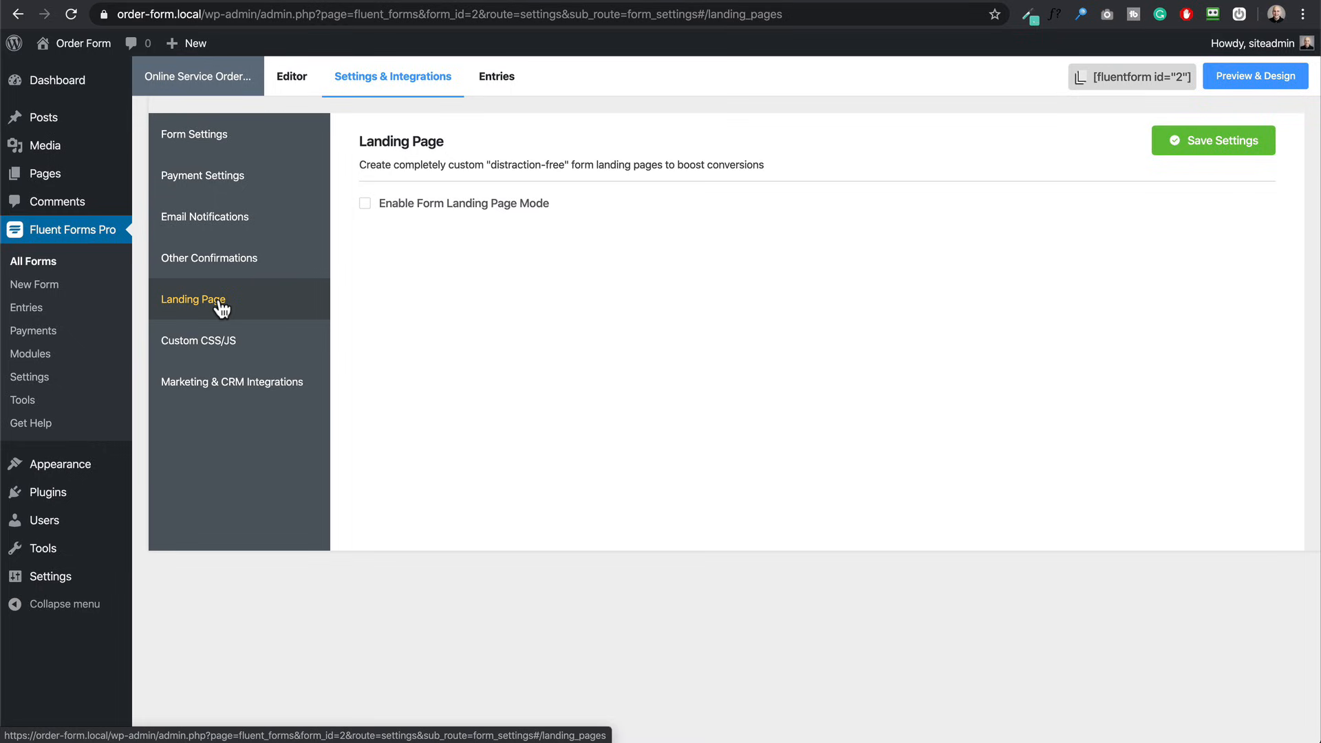
click(365, 204)
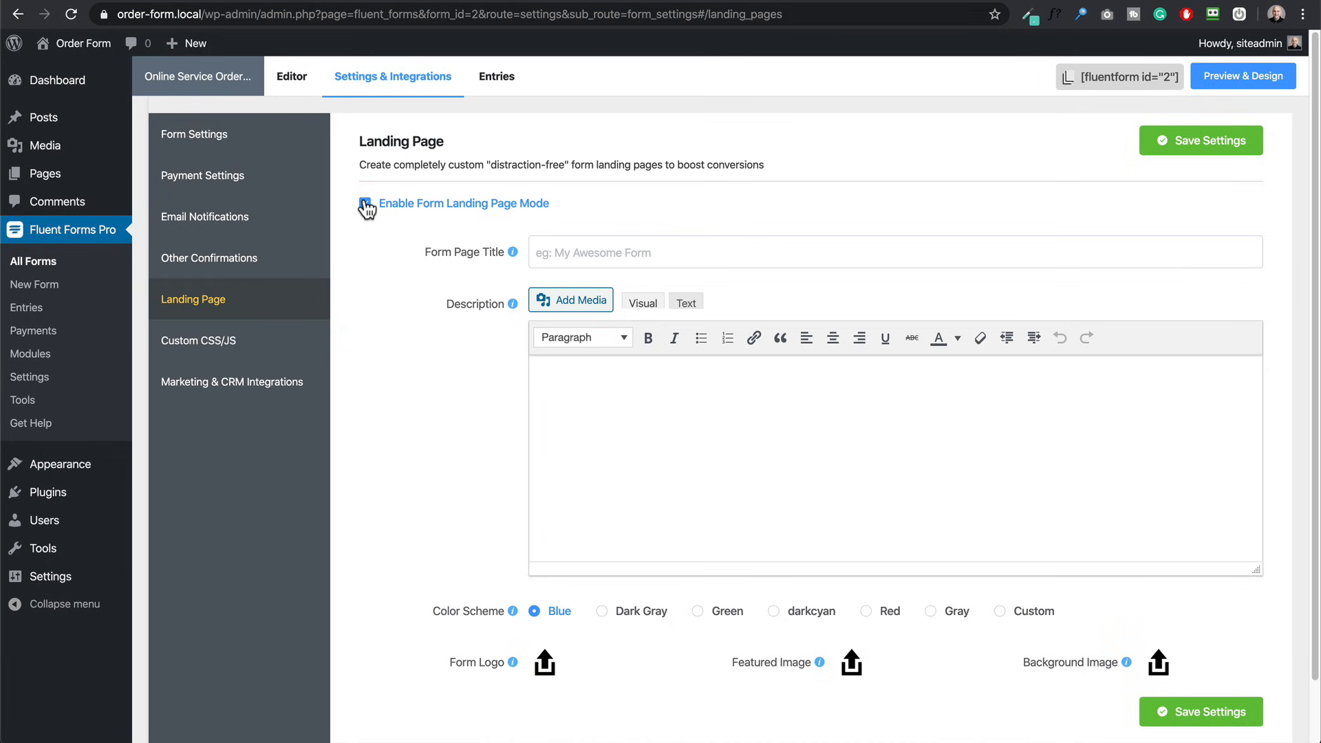
scroll(406, 350, down, 1)
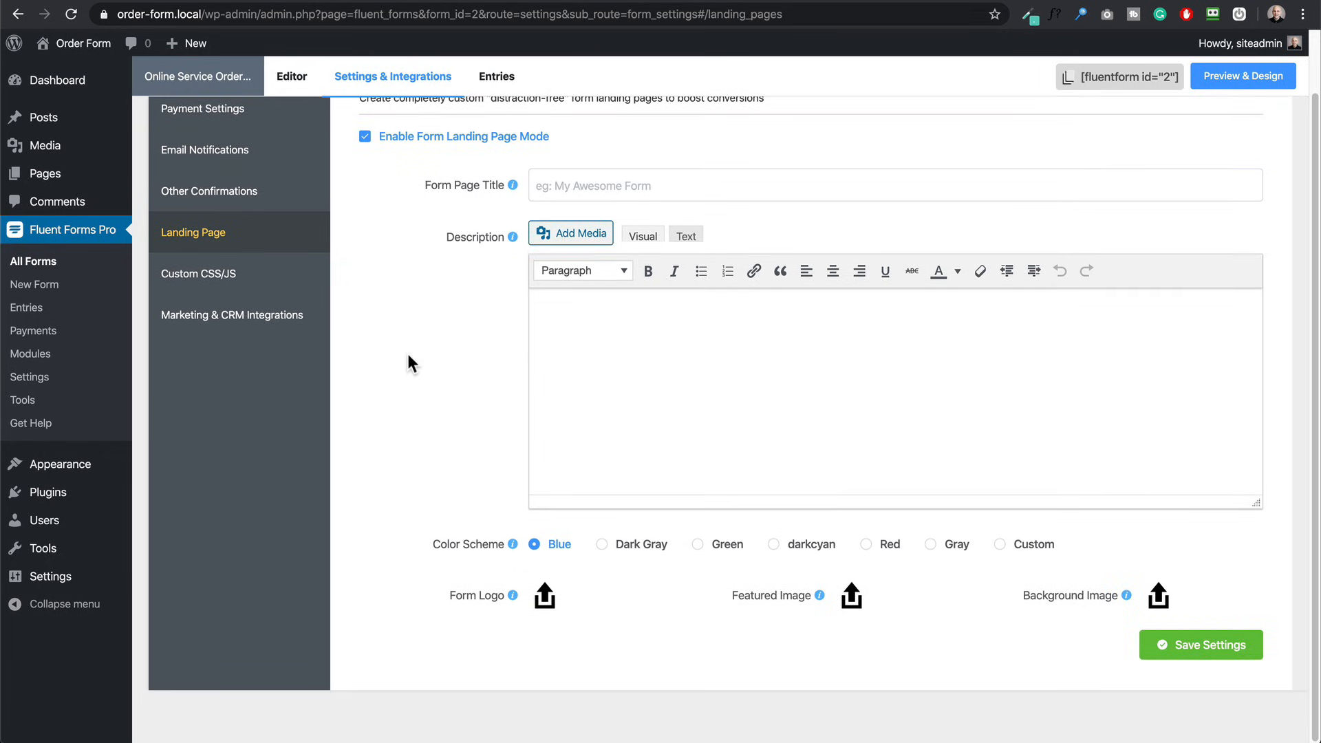
scroll(406, 349, up, 1)
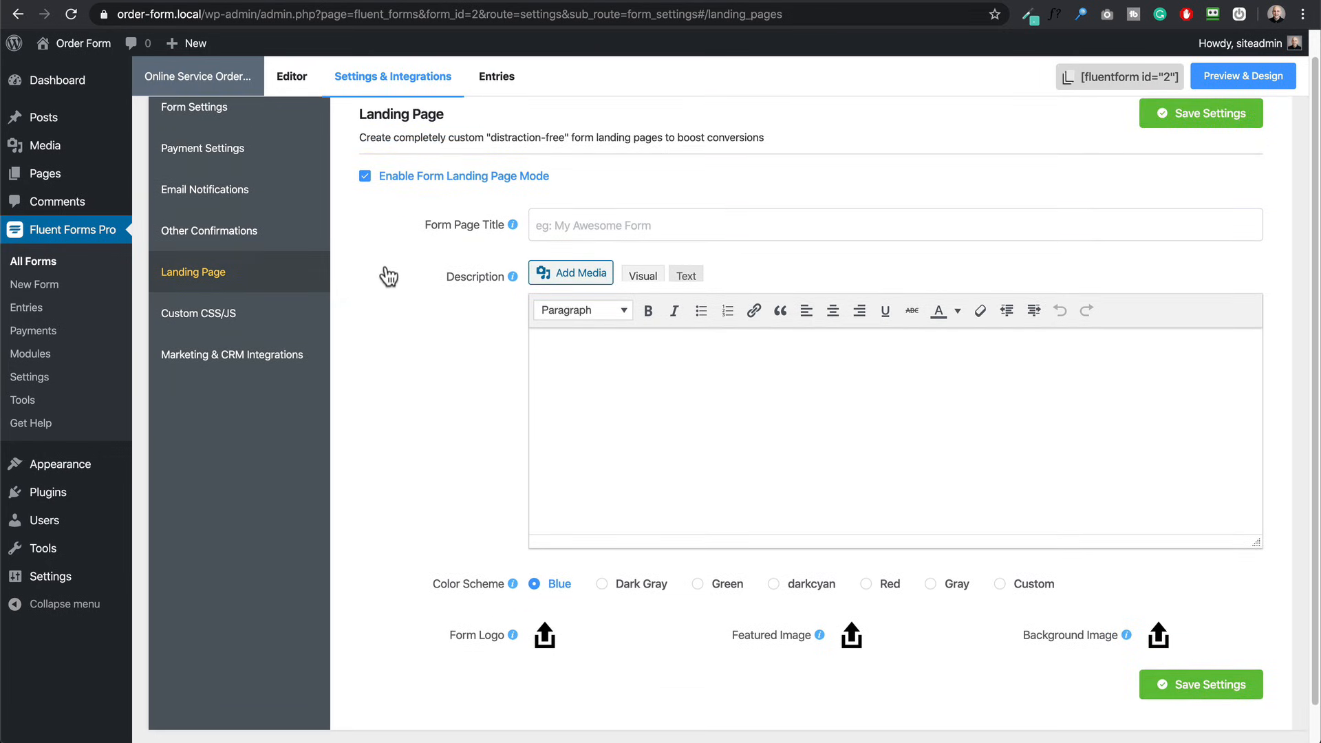
click(364, 177)
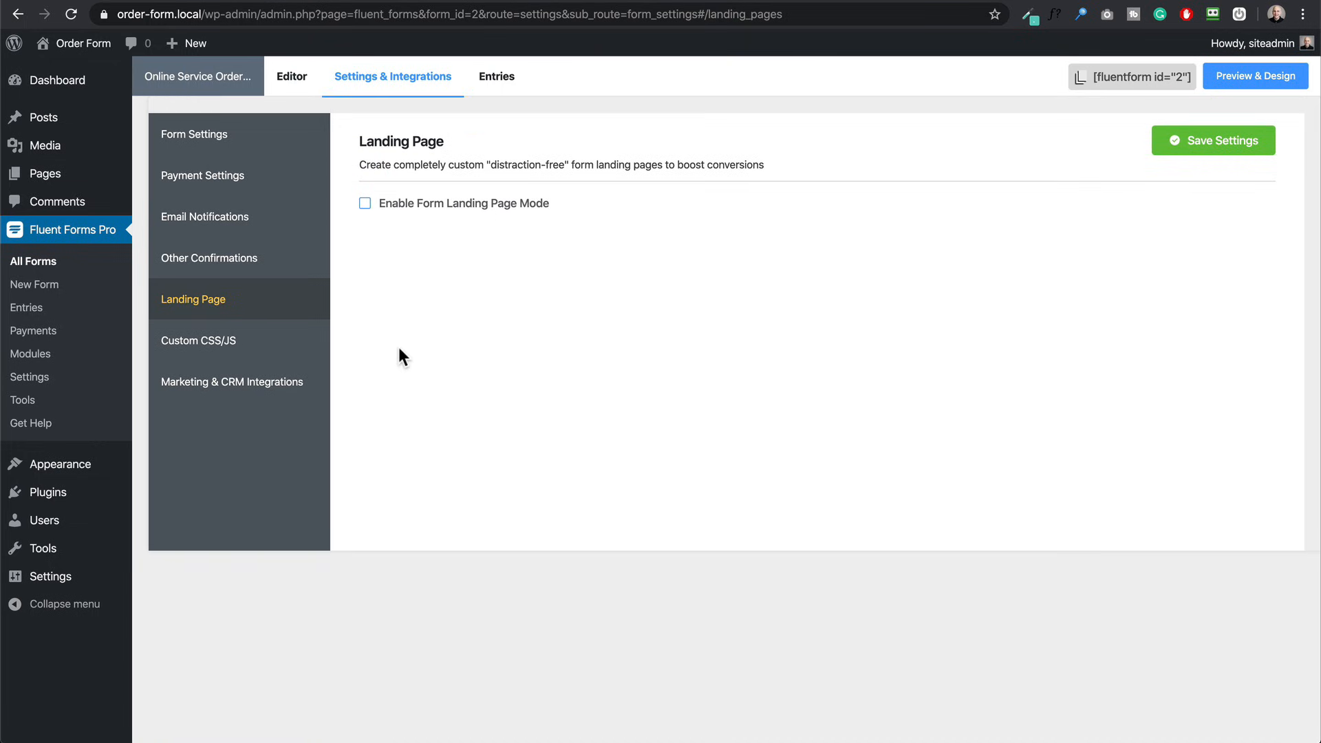
click(260, 341)
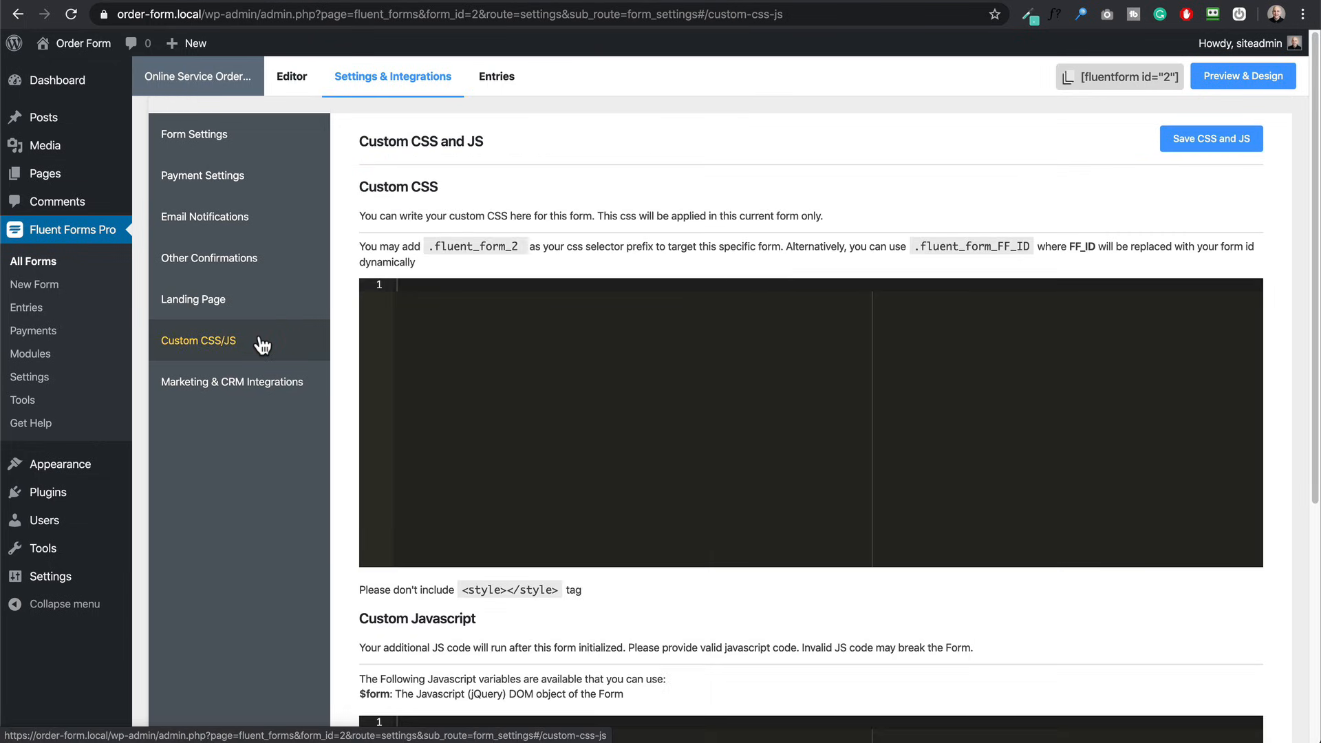
click(243, 385)
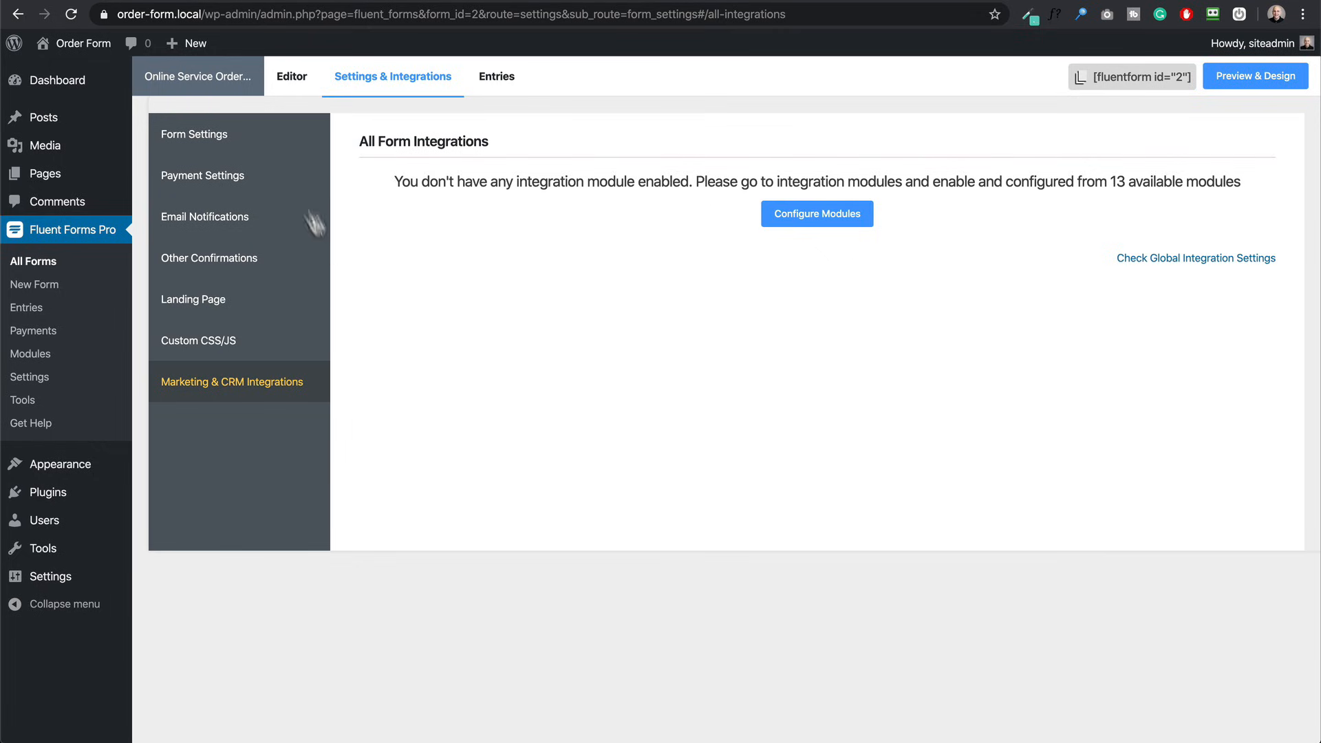
Create a new WordPress page titled "Book A Consultation"
mouse_move(194, 50)
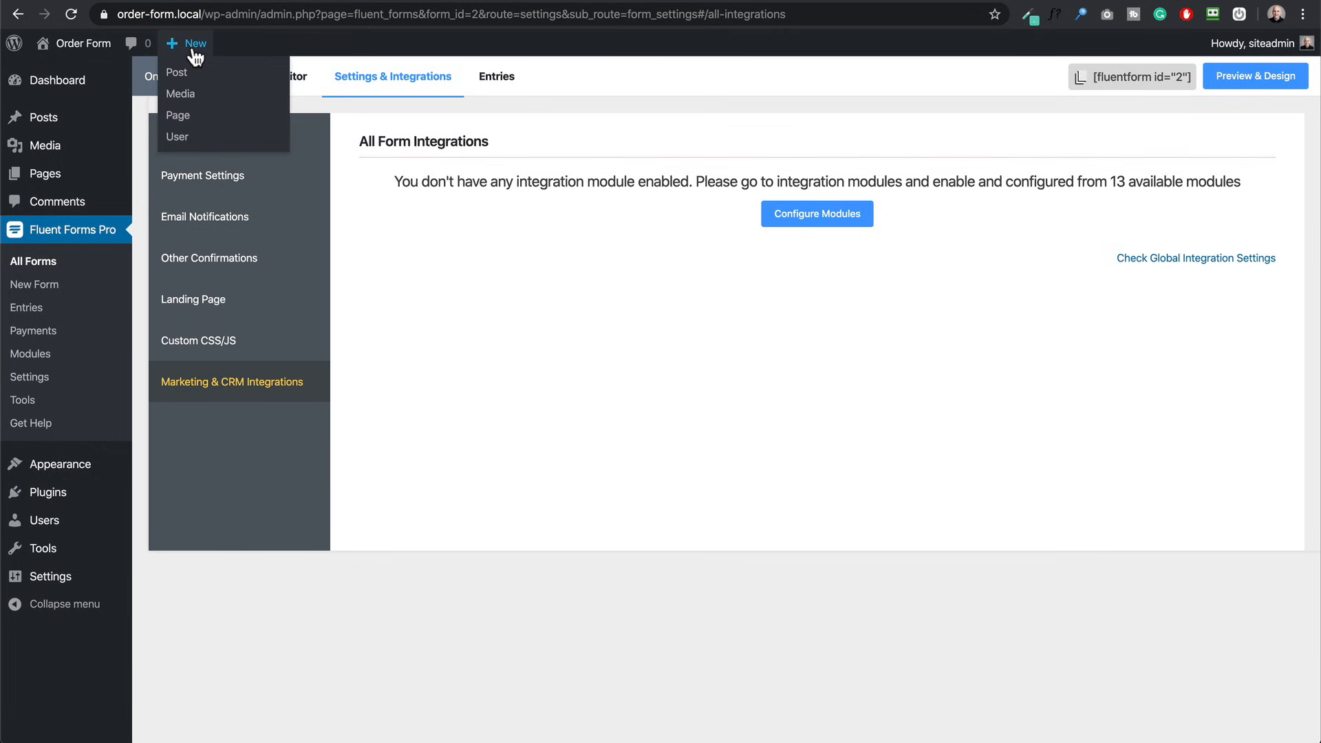
click(187, 118)
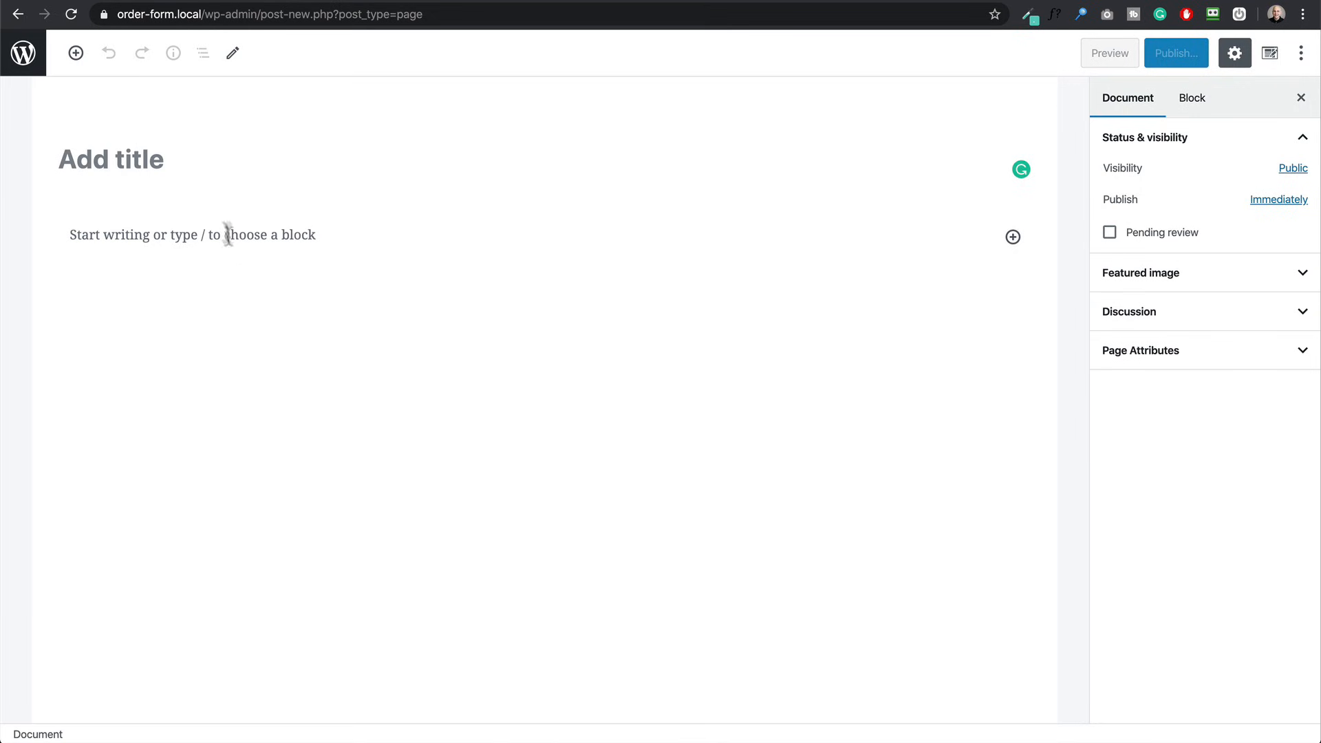
click(198, 153)
key(ctrl+v)
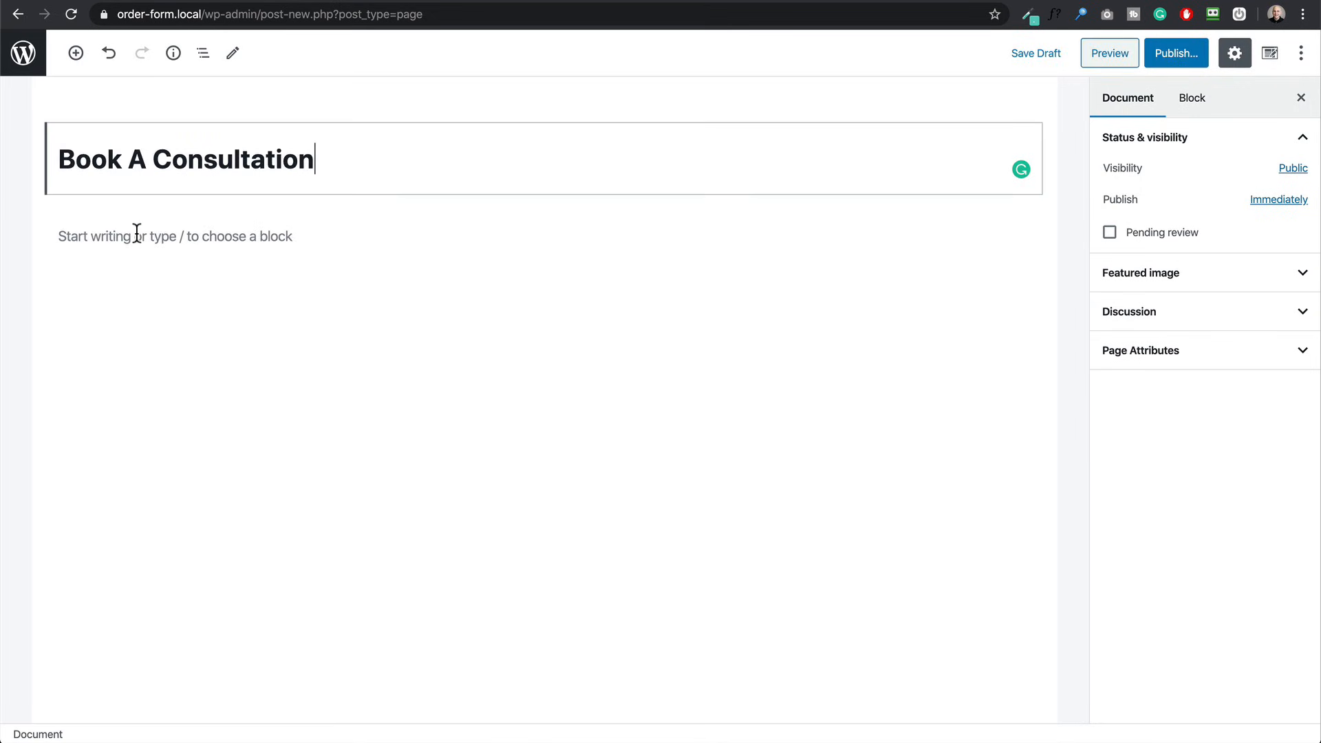
Add a Shortcode block below the page title containing [fluentform id="2"]
click(137, 233)
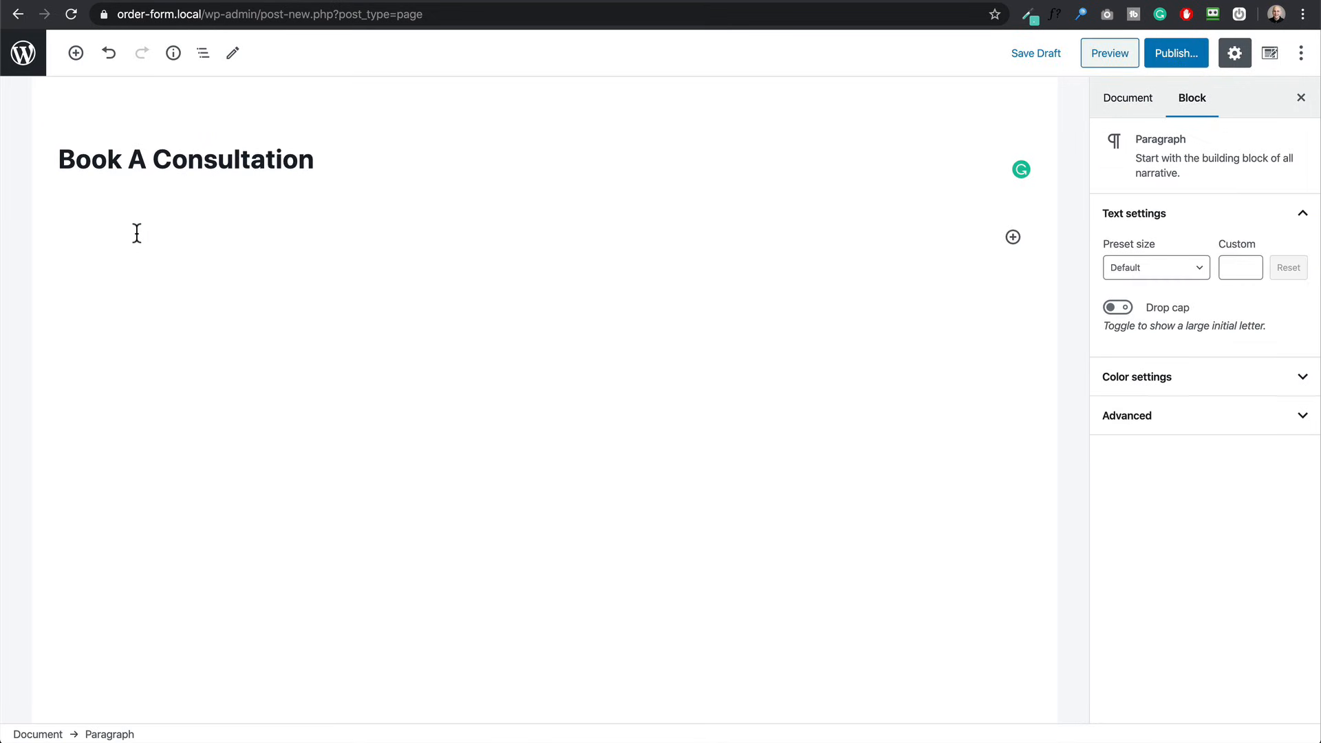
text(/)
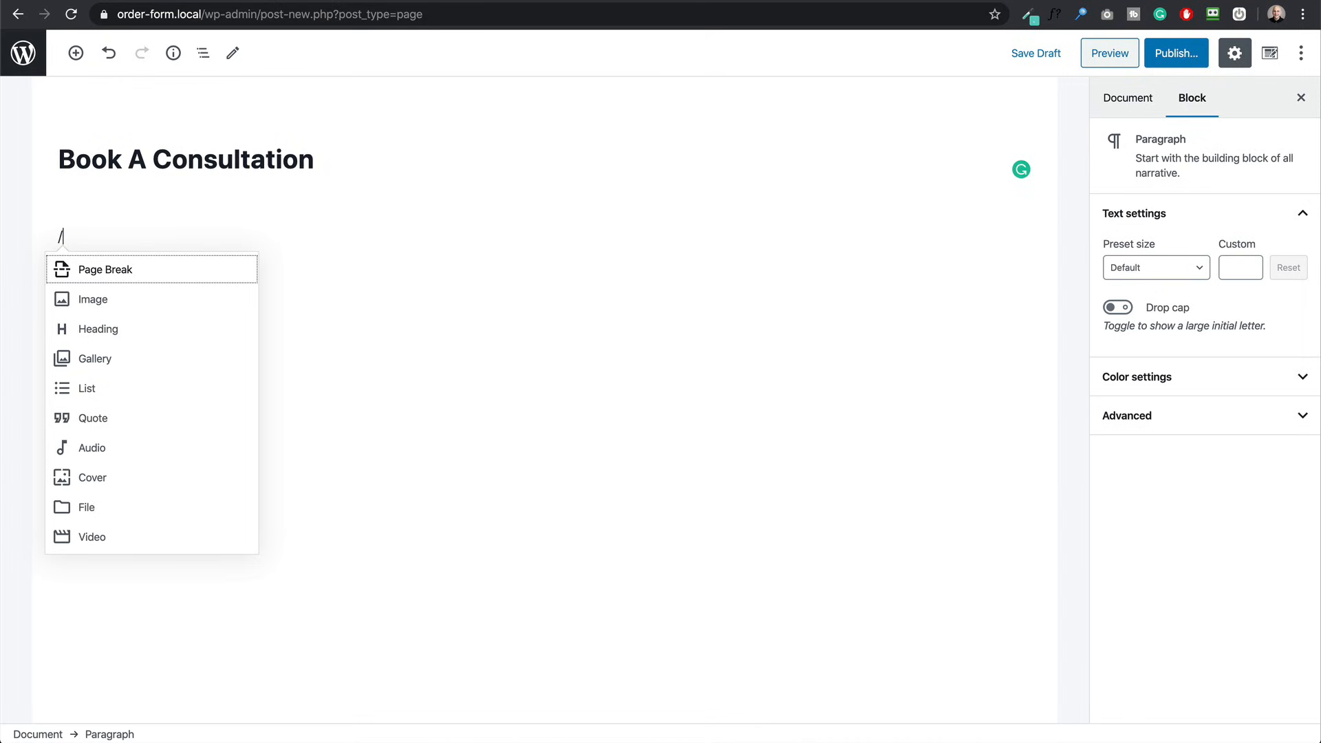
text(sh)
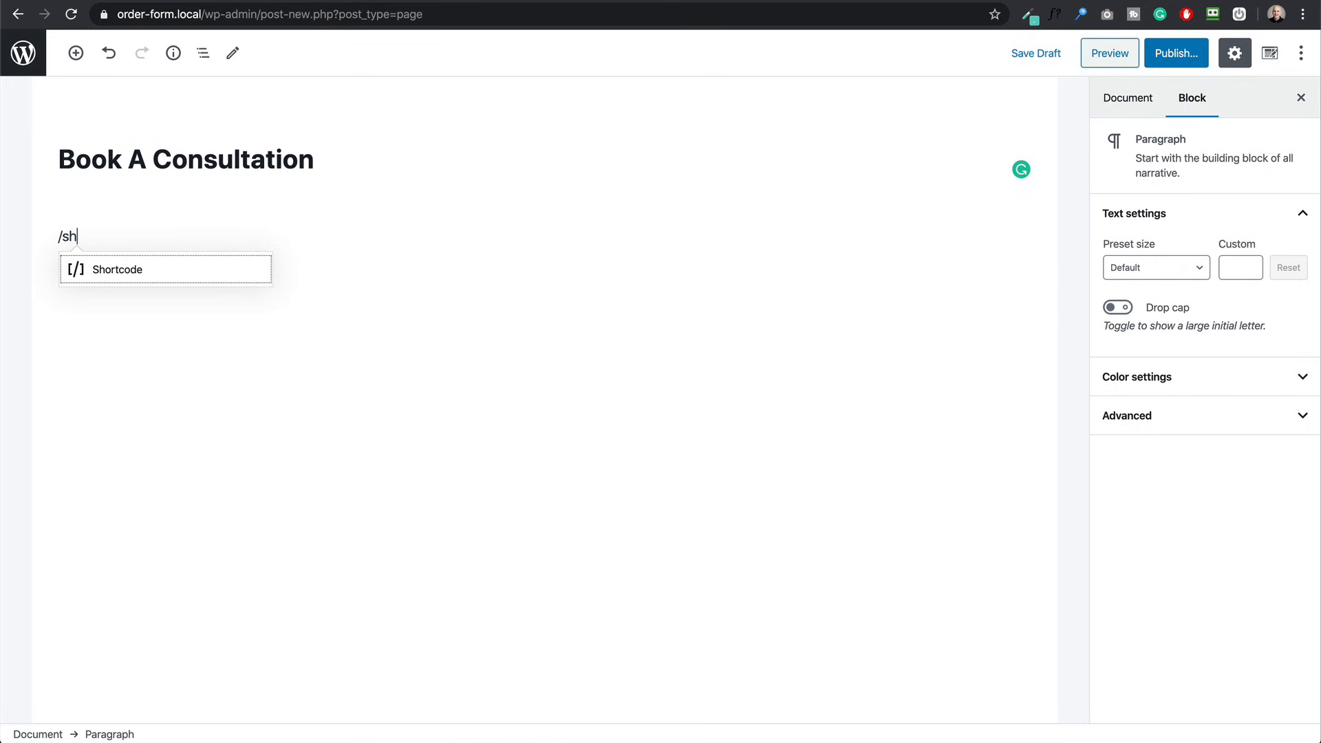
key(Return)
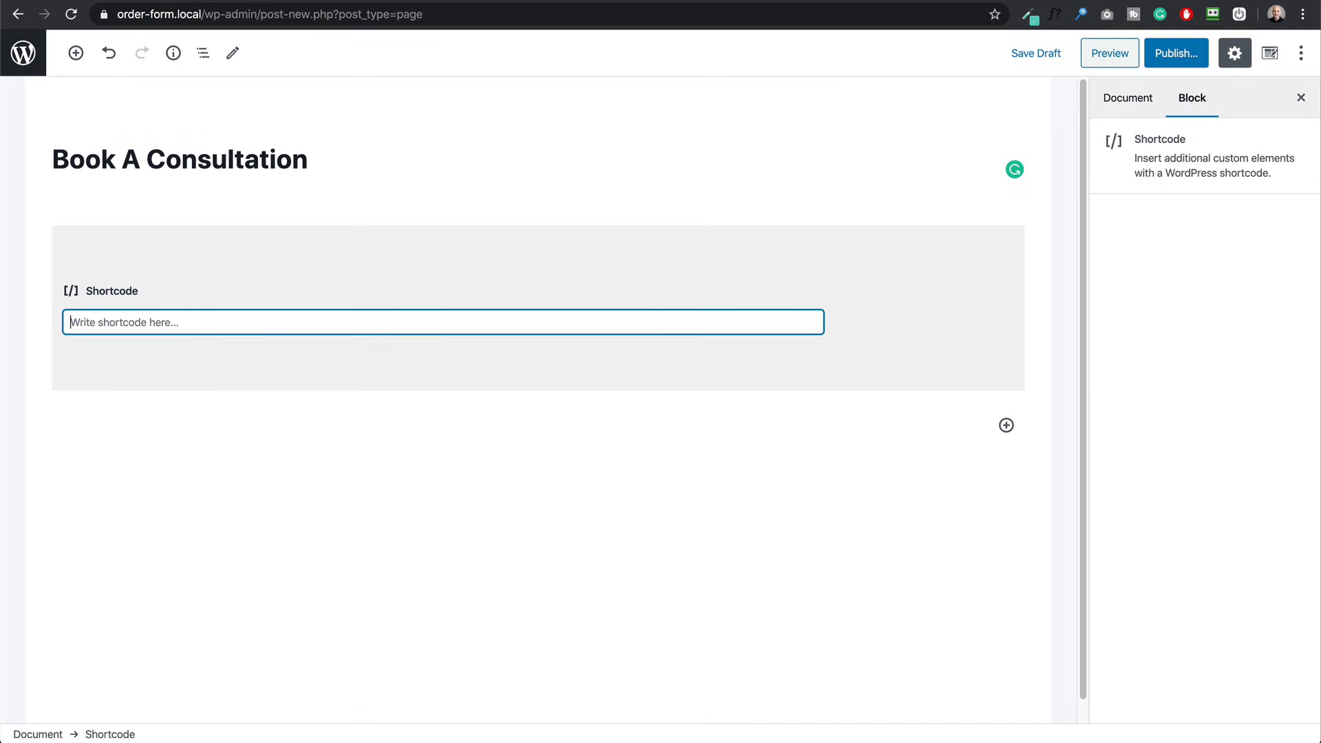
text([fluentform id="2"])
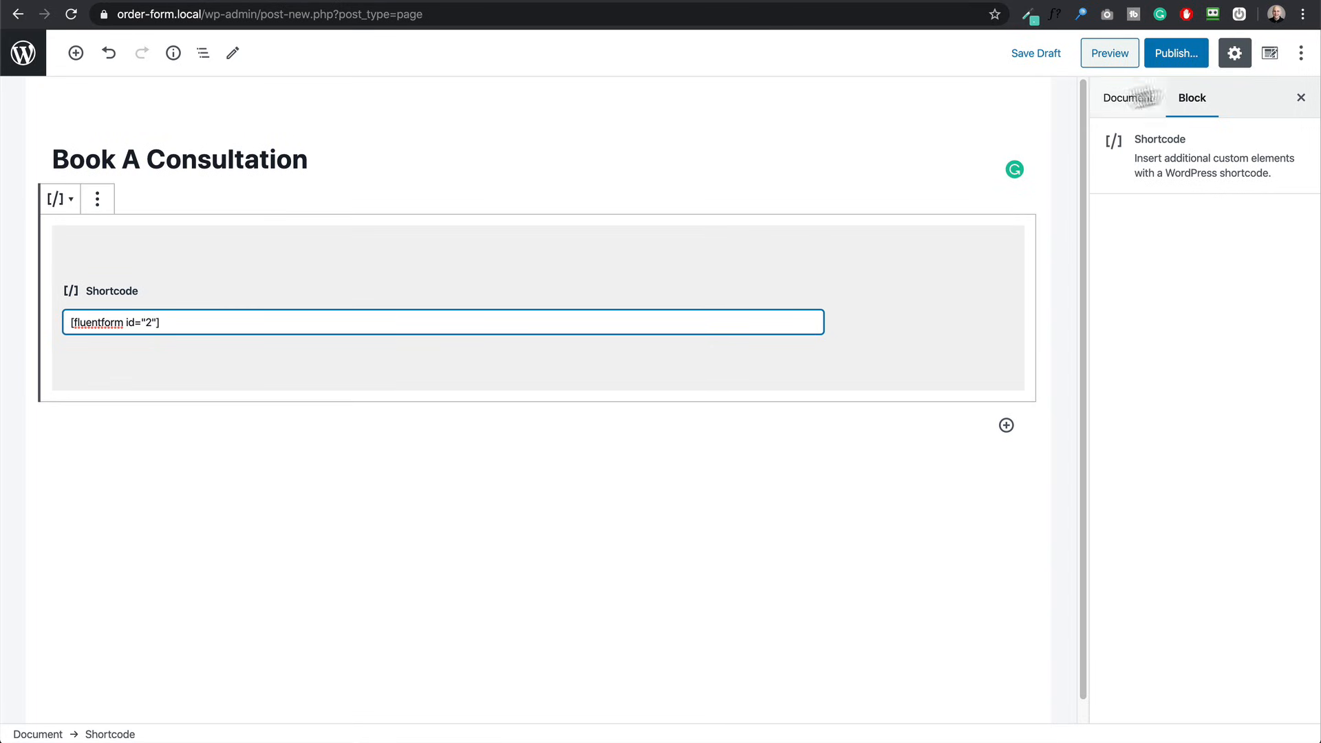
Publish the Book A Consultation page and view it on the live site
click(1174, 54)
click(1200, 58)
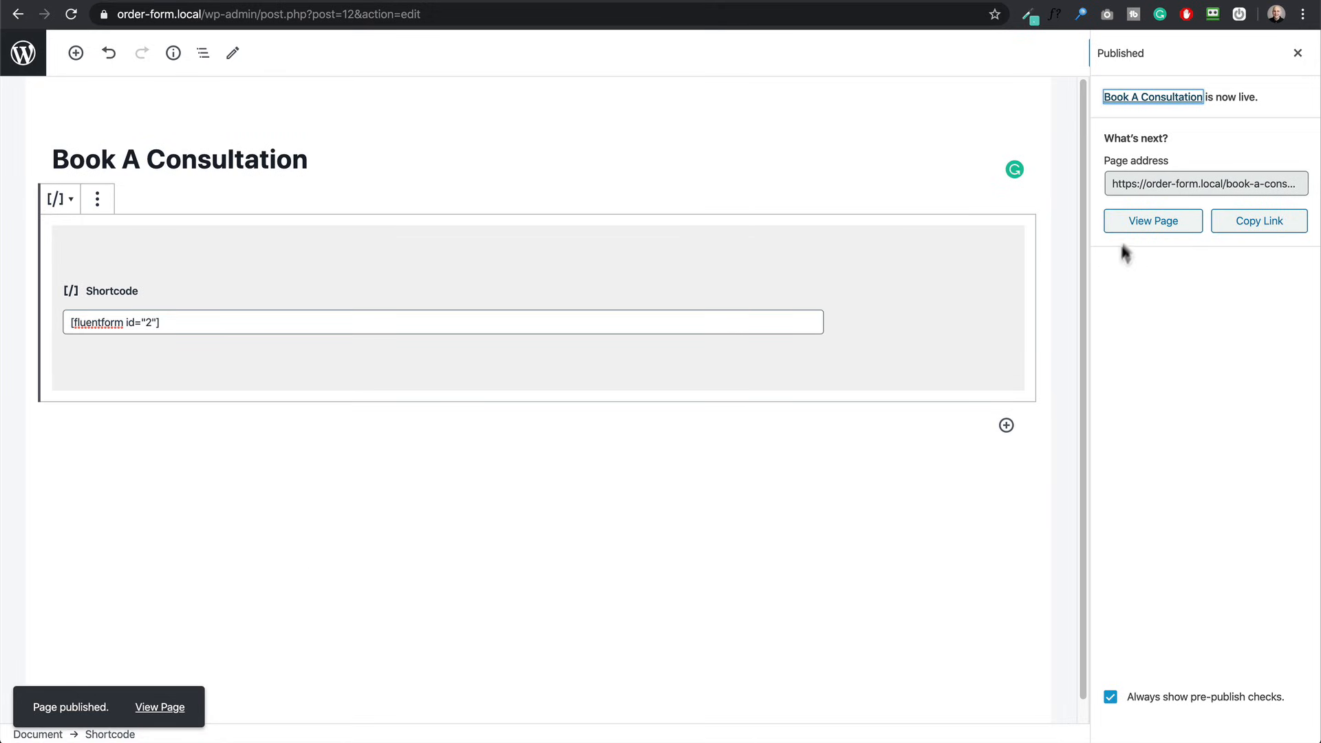
click(1134, 226)
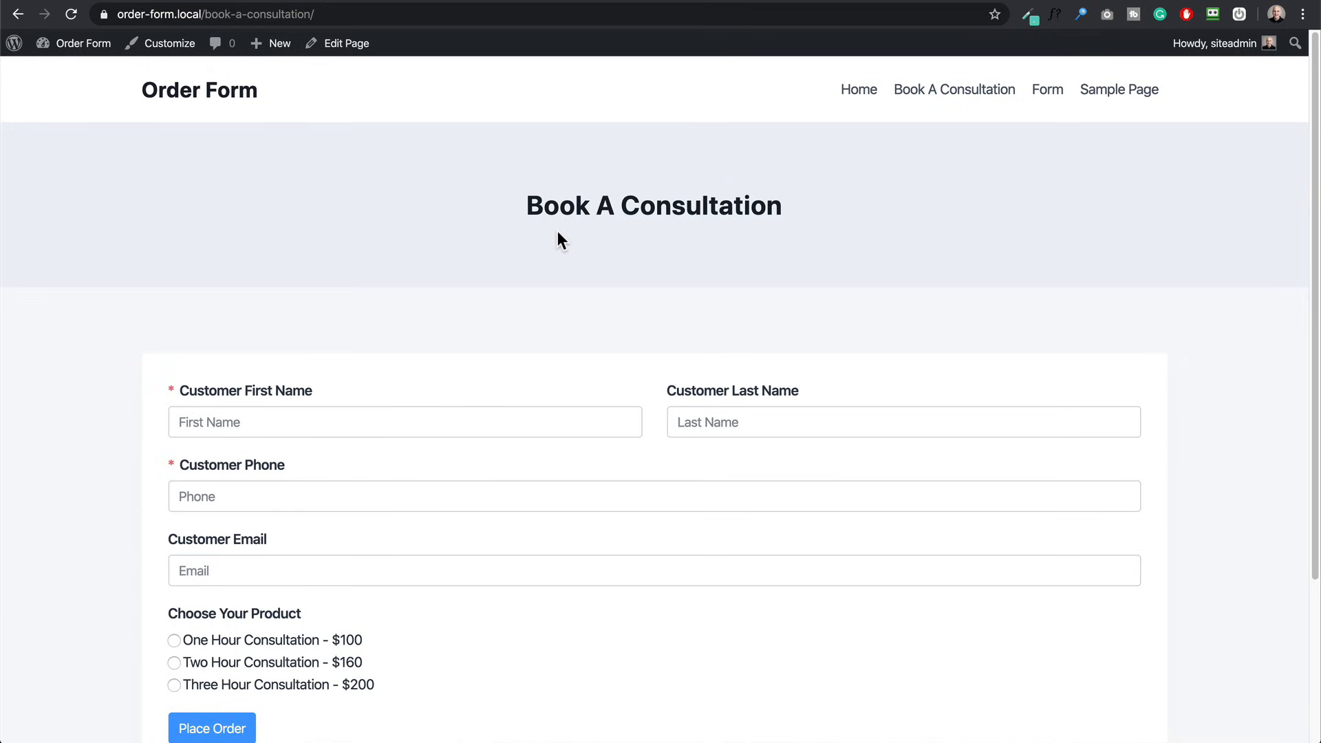
Place an order for the Three Hour Consultation - $200 on the live form and submit its Stripe test payment
scroll(404, 253, down, 3)
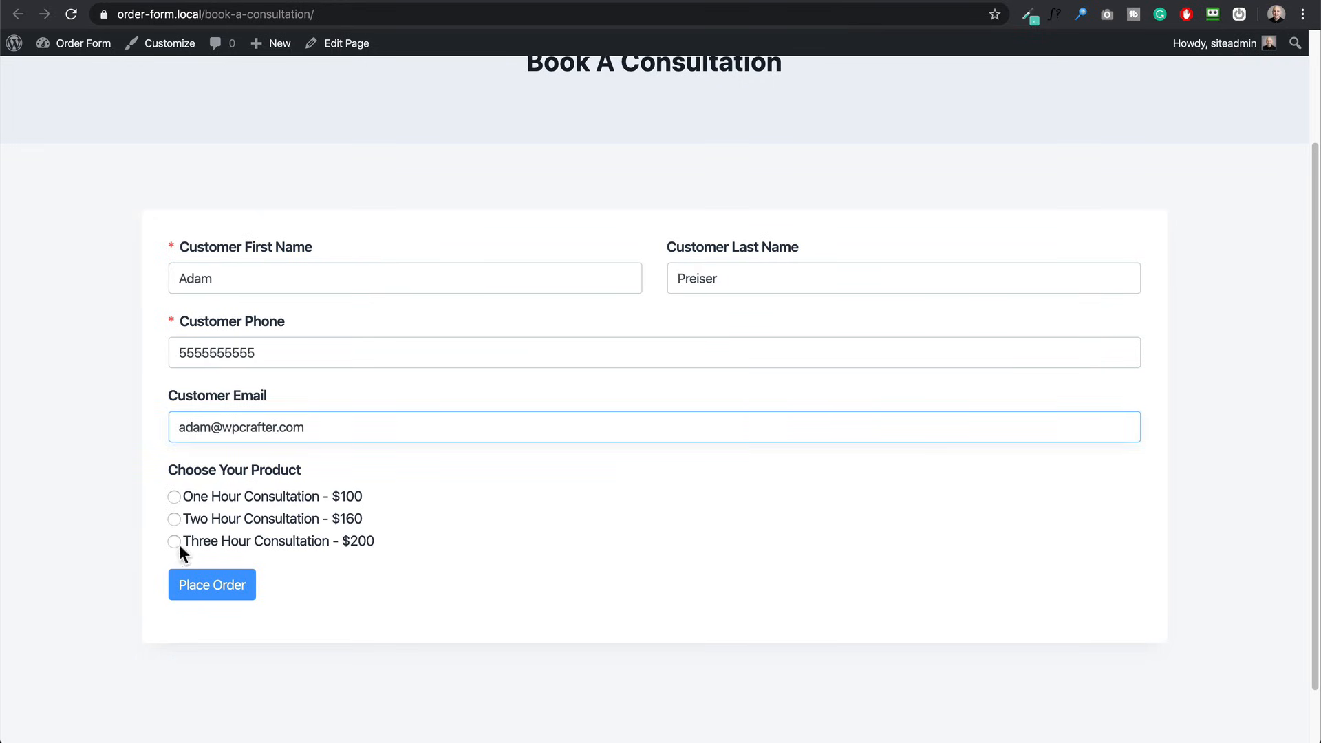
click(176, 543)
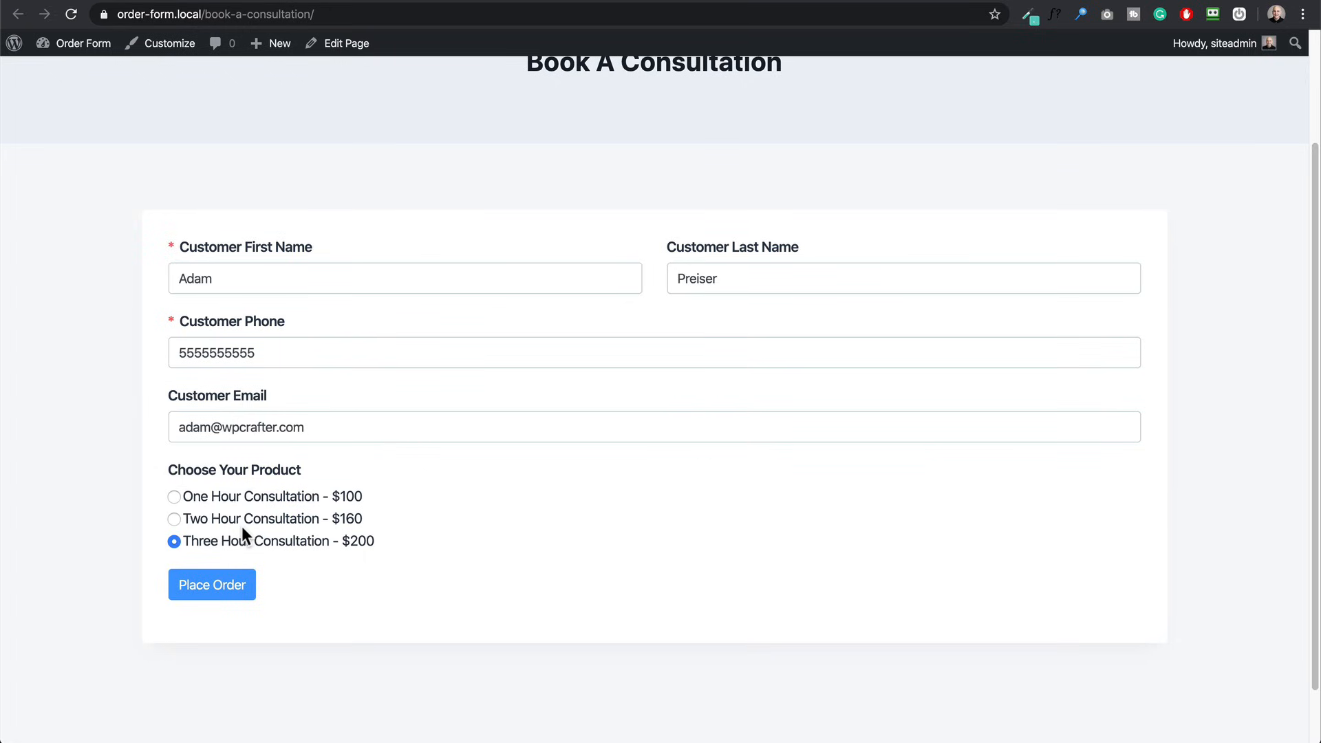
click(229, 584)
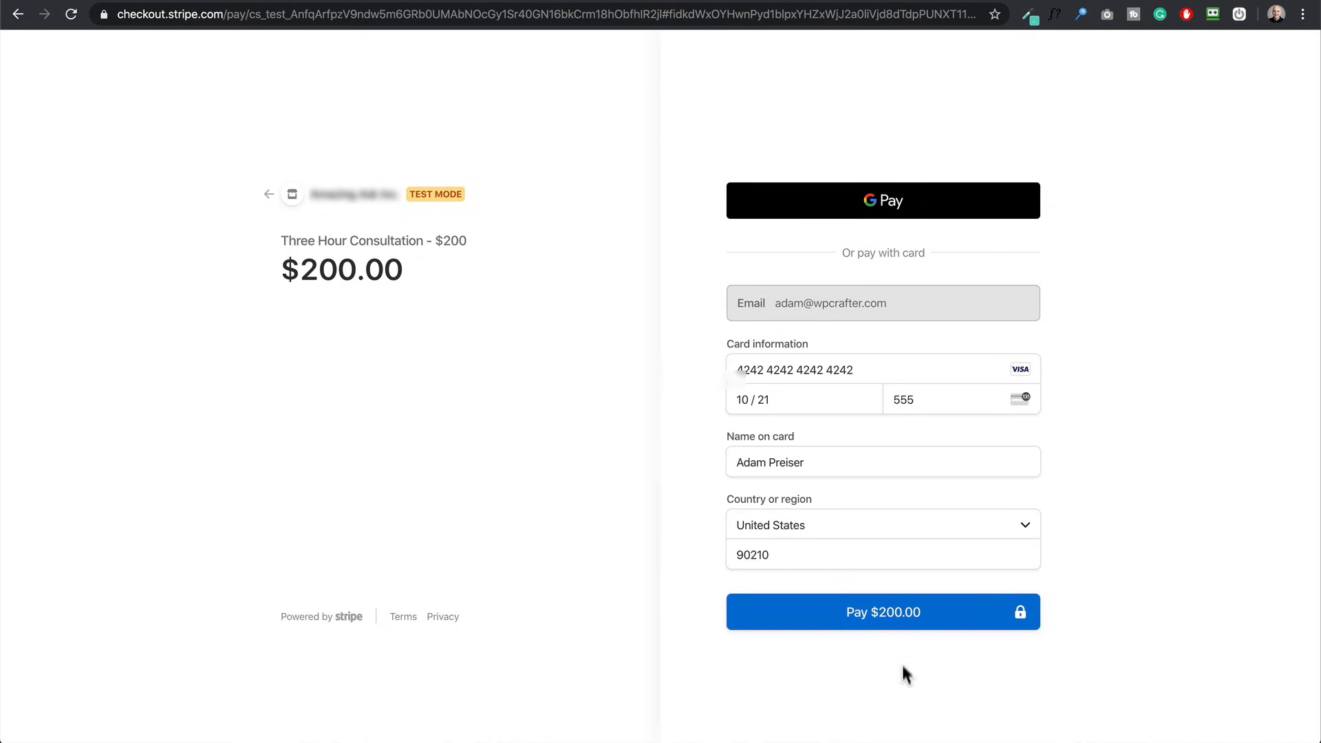
click(883, 616)
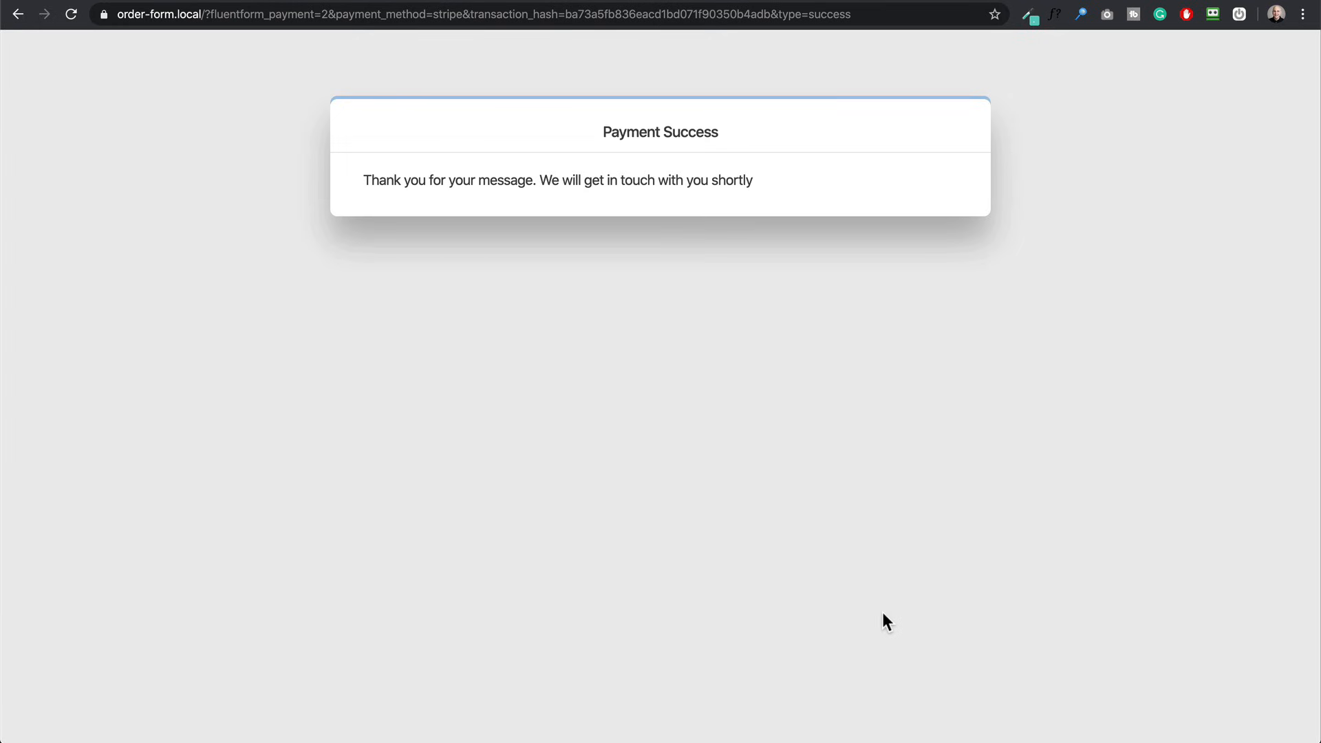
Return to the WordPress admin and open the Fluent Forms Pro entries of the Online Service Order Form (#2)
click(411, 10)
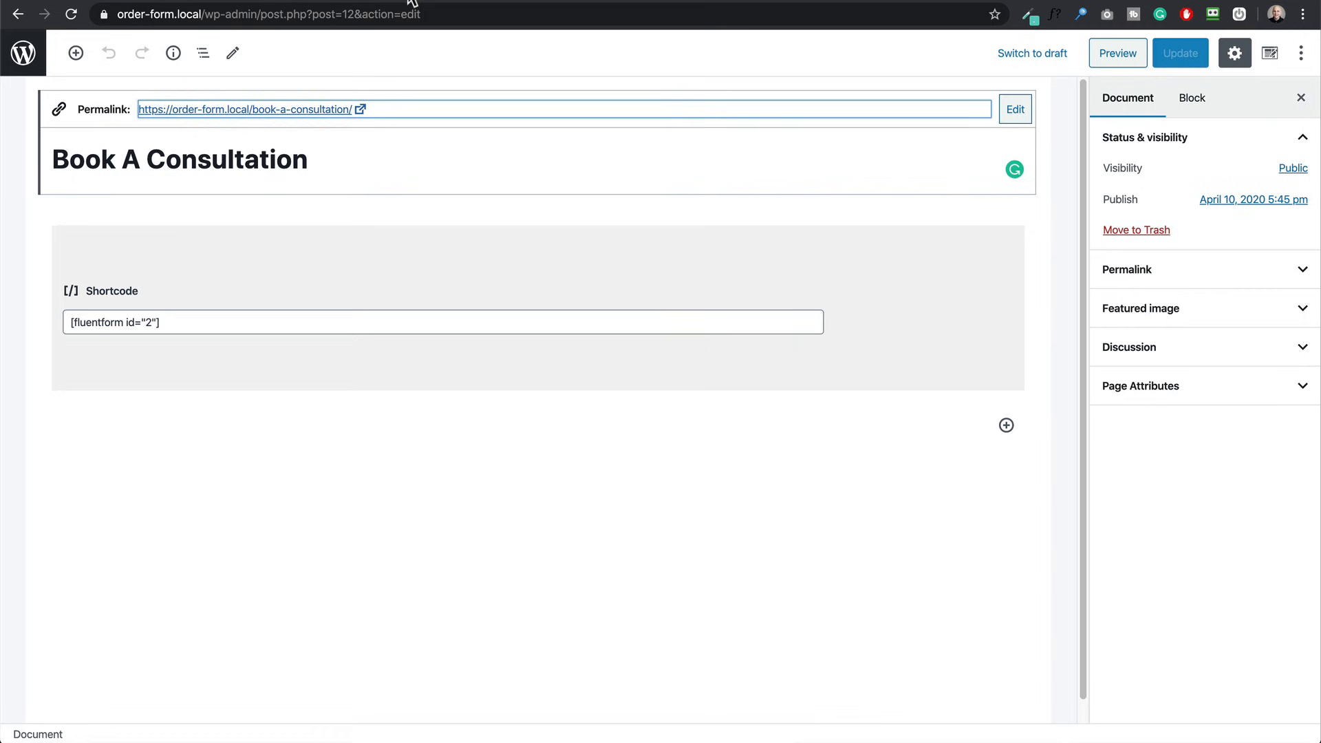
click(25, 51)
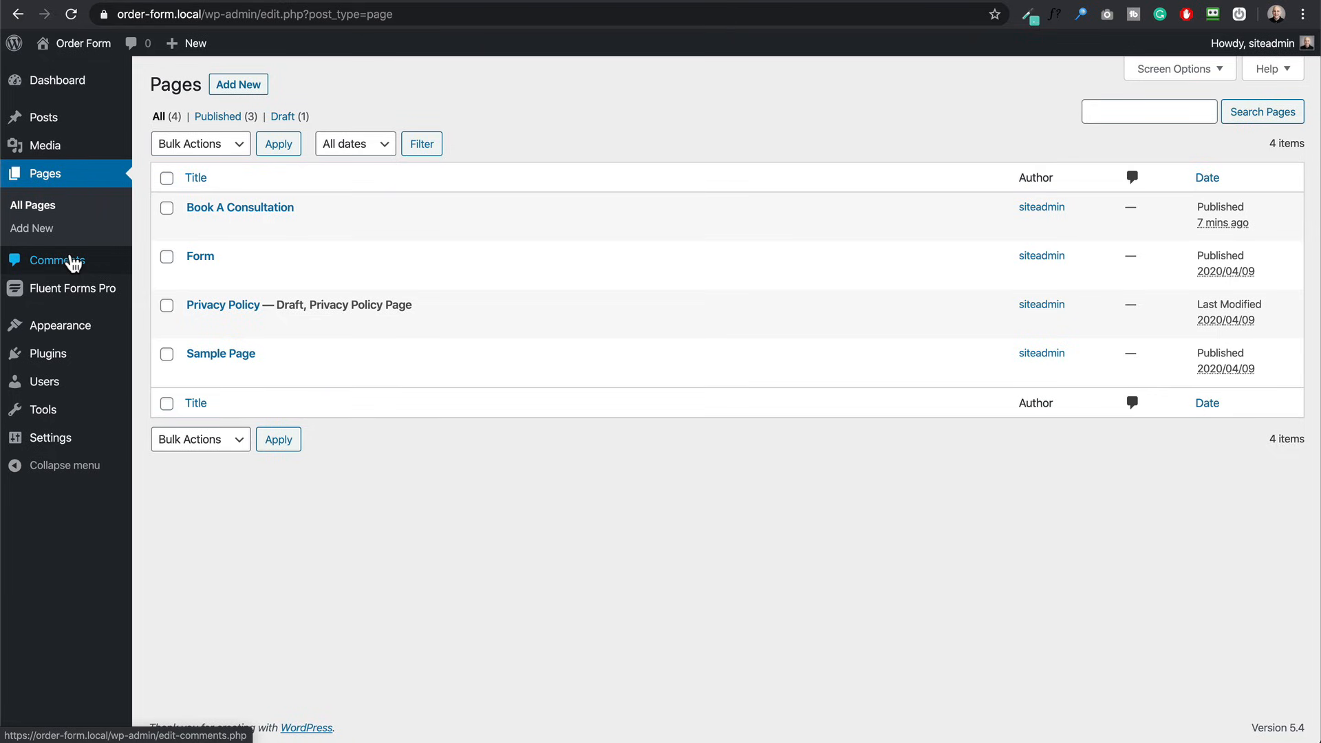
click(70, 291)
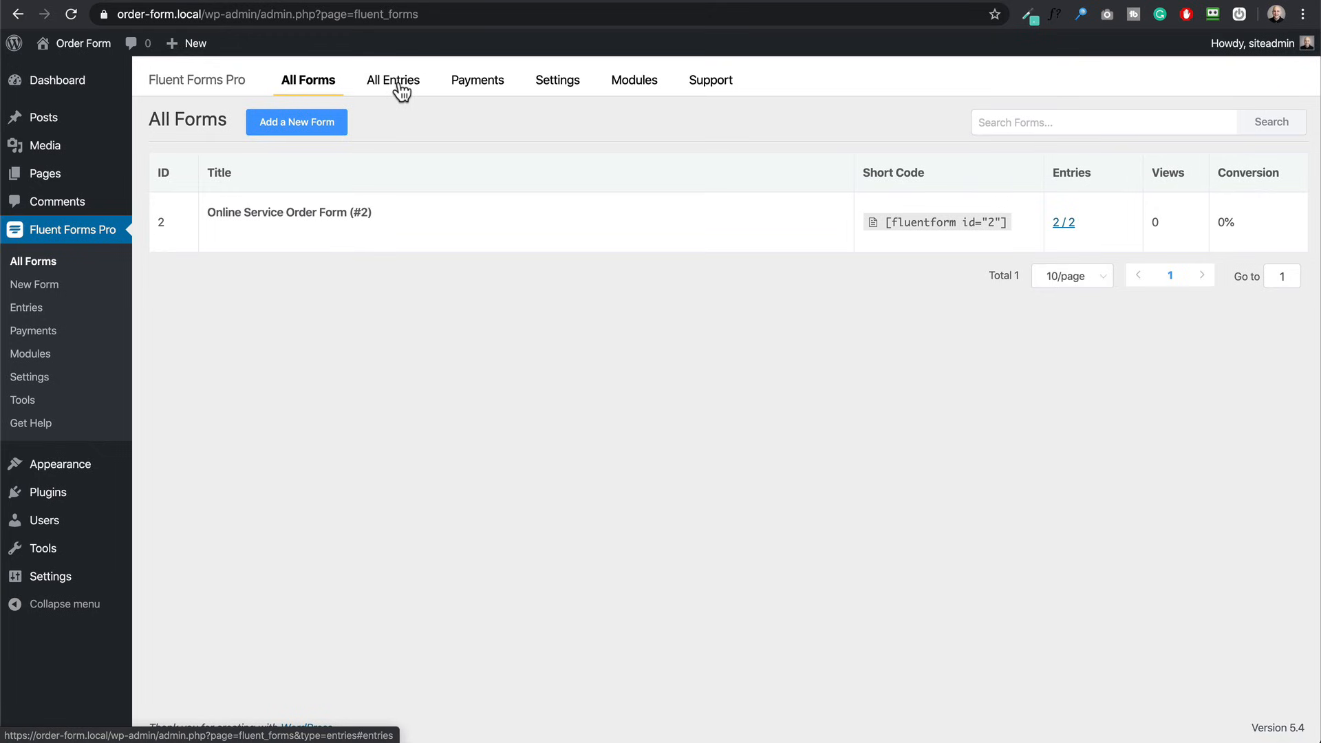
mouse_move(271, 215)
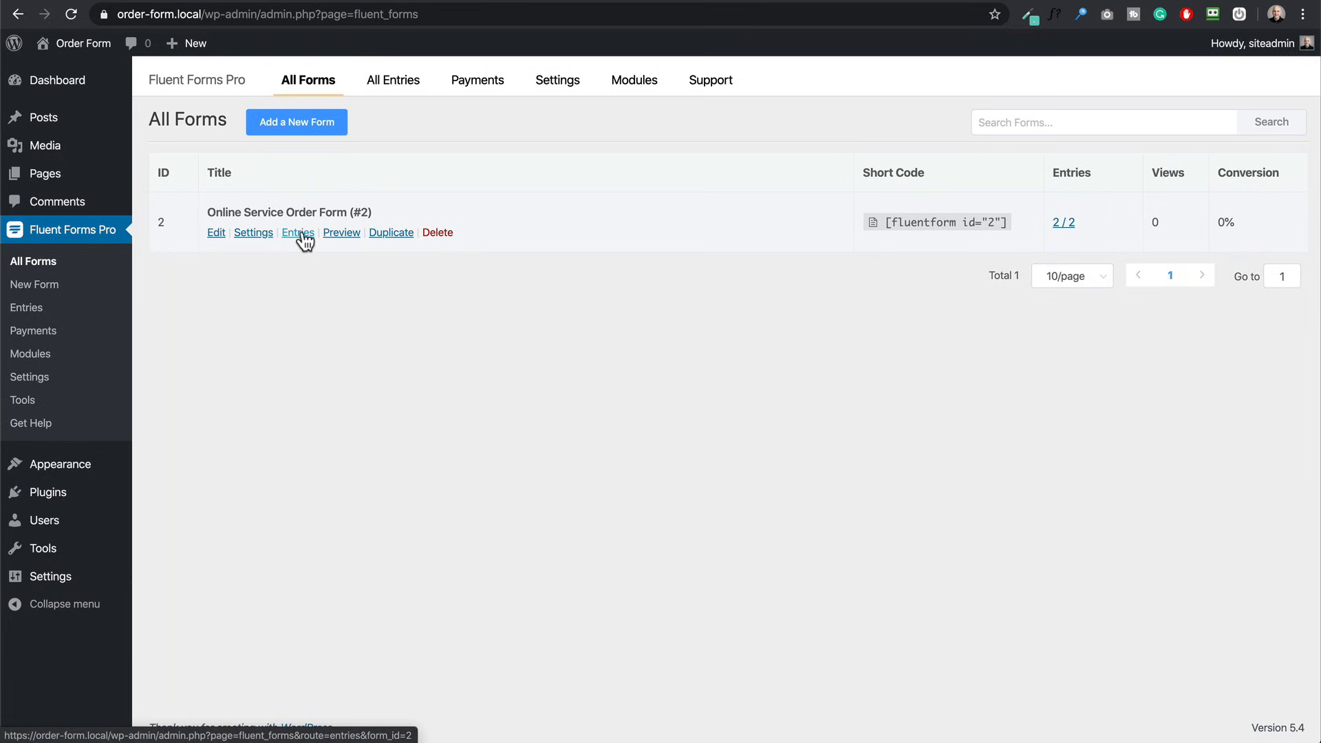
click(403, 87)
click(703, 254)
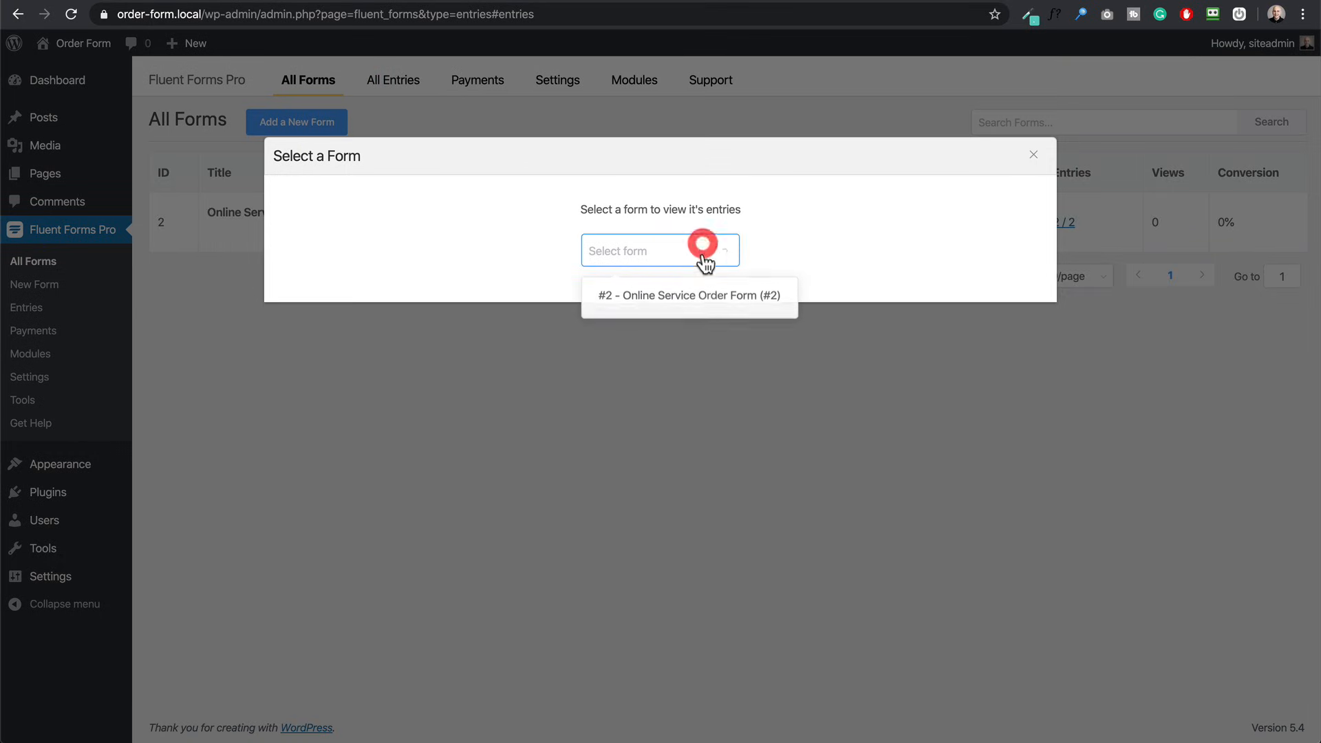
click(692, 297)
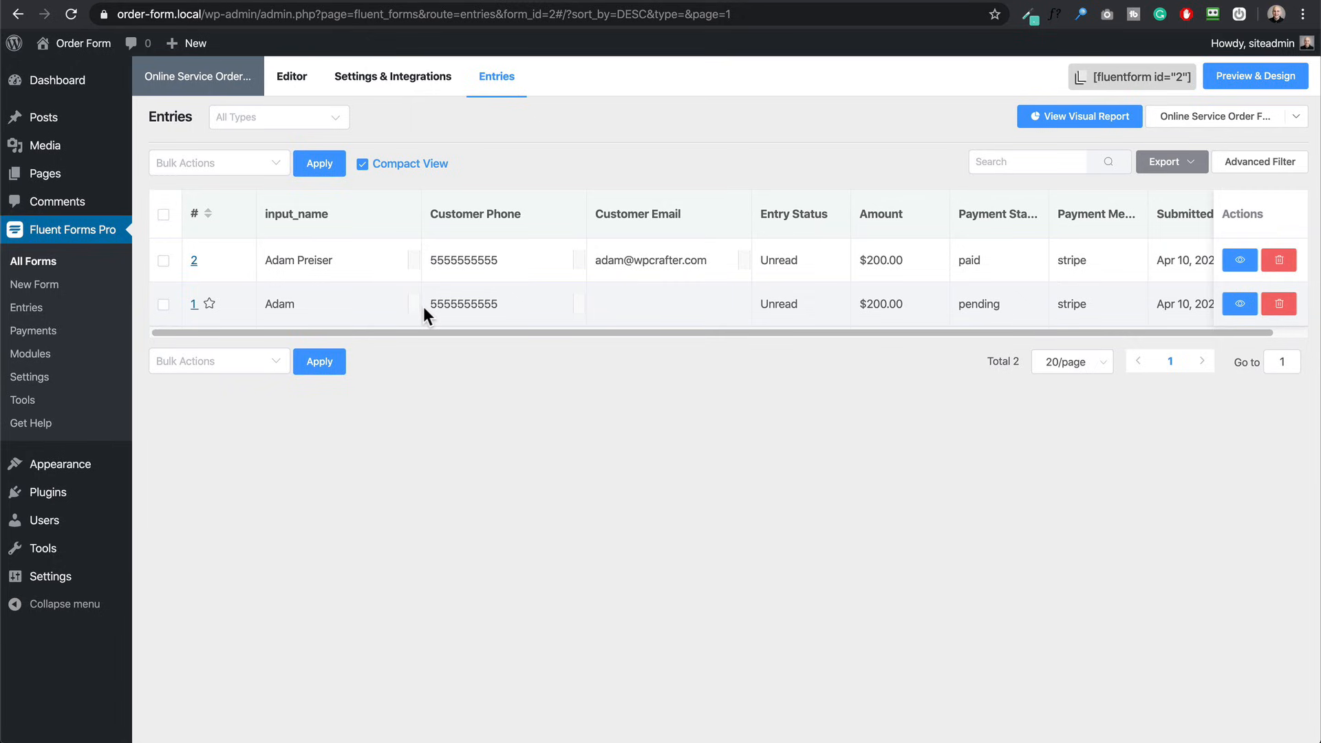
Open the paid order entry #2 and examine its order details, payment details, submission notes and submission logs
click(1240, 261)
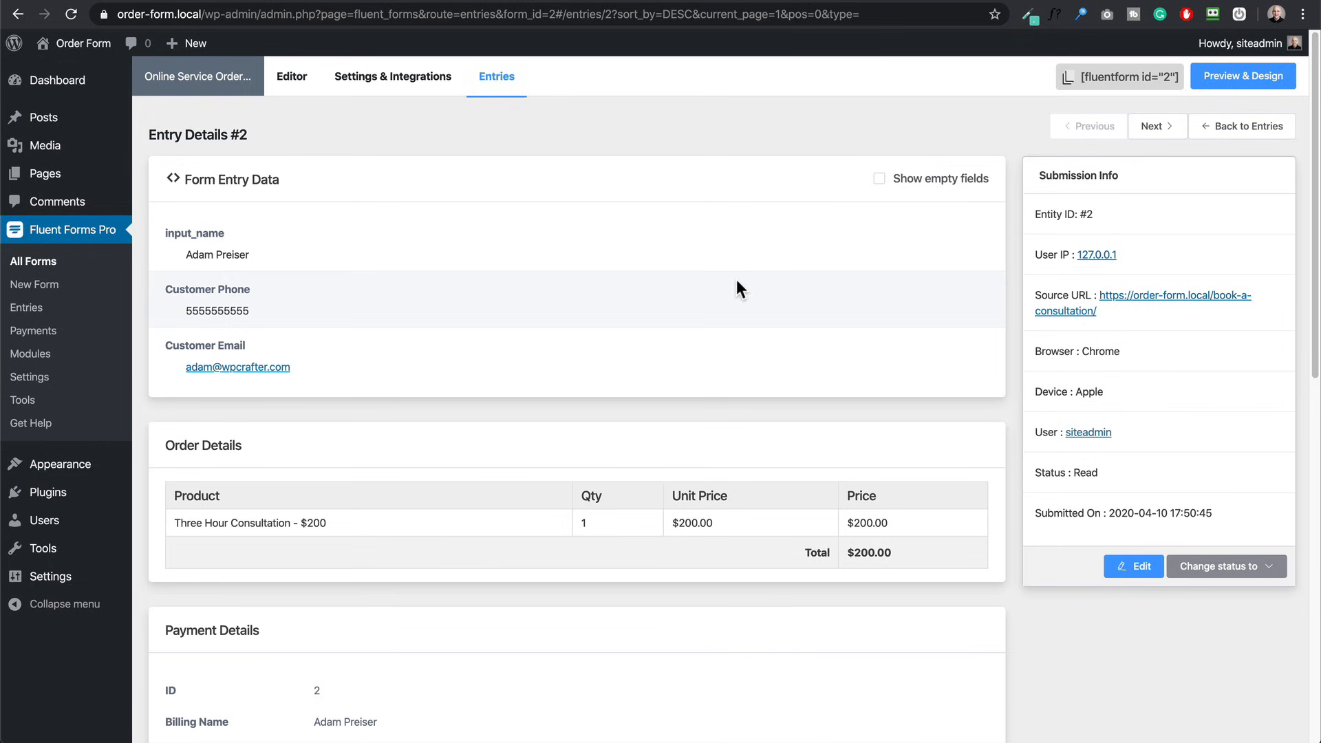
scroll(679, 289, down, 7)
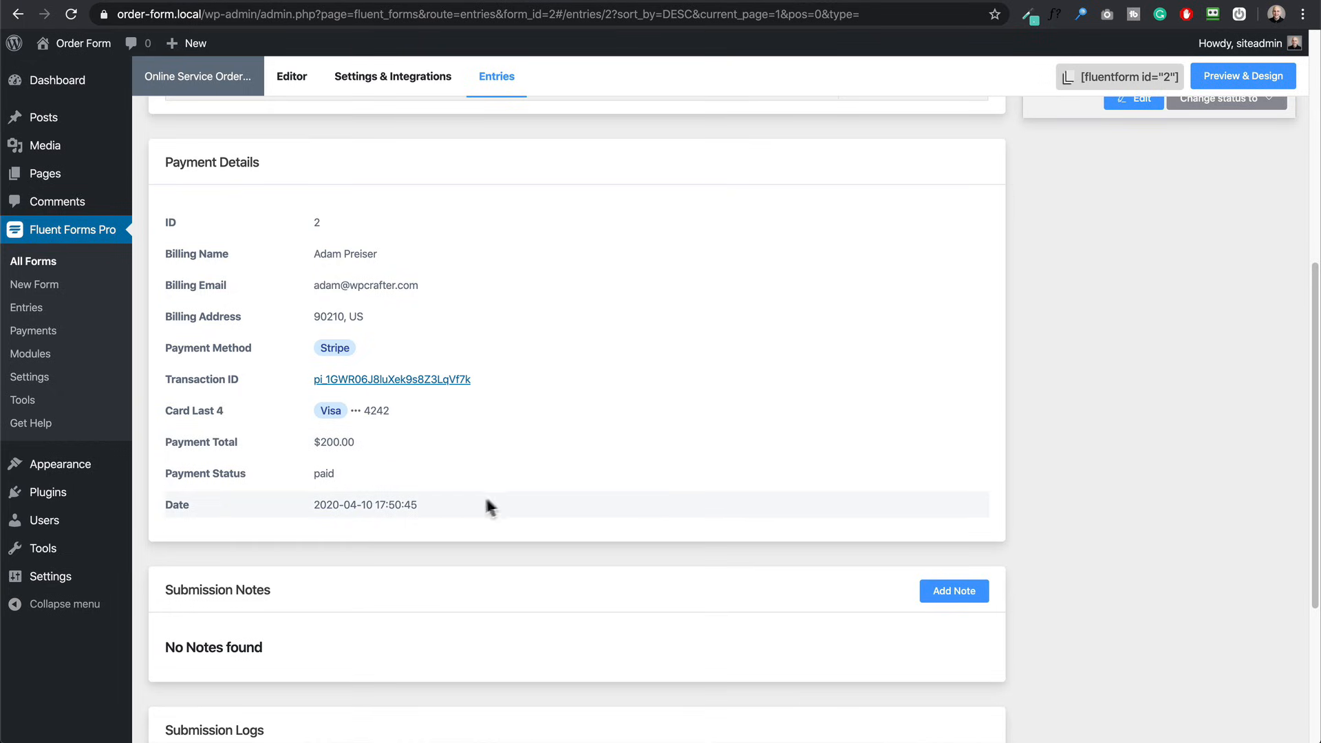
scroll(608, 457, down, 1)
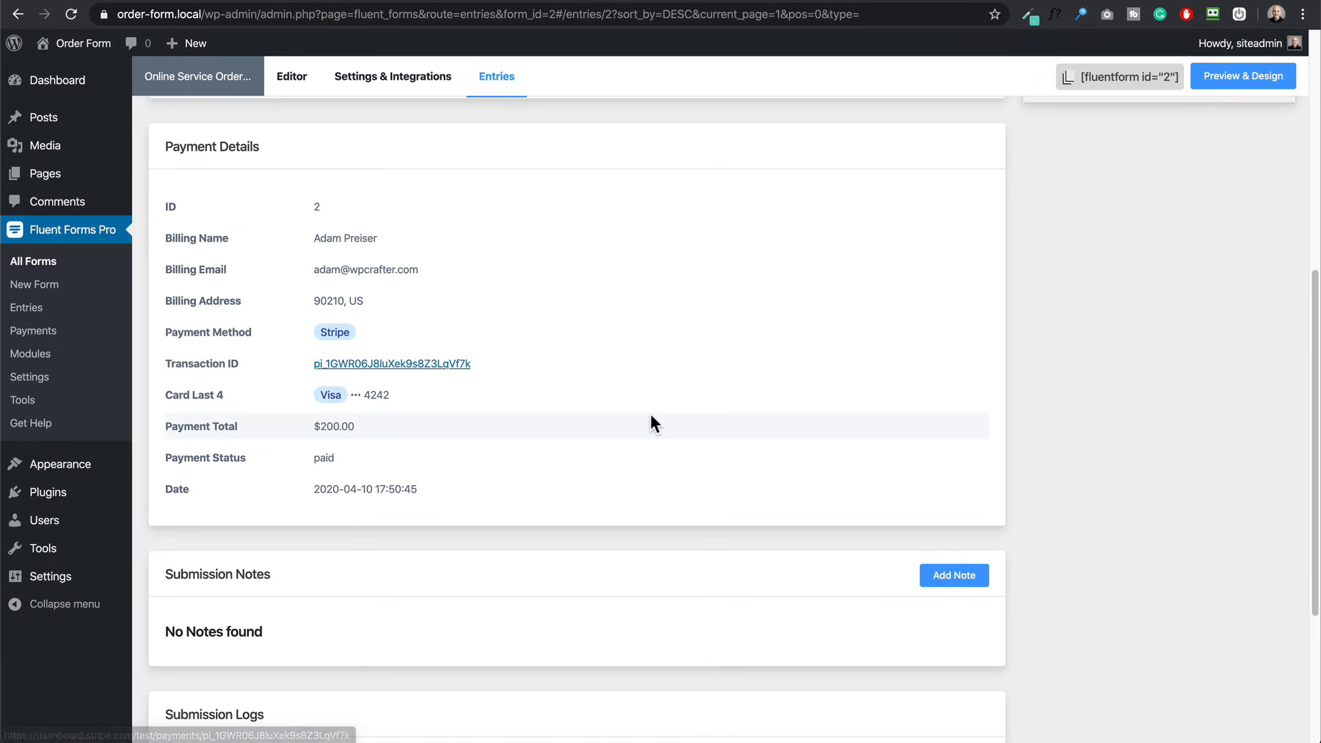
scroll(651, 414, down, 4)
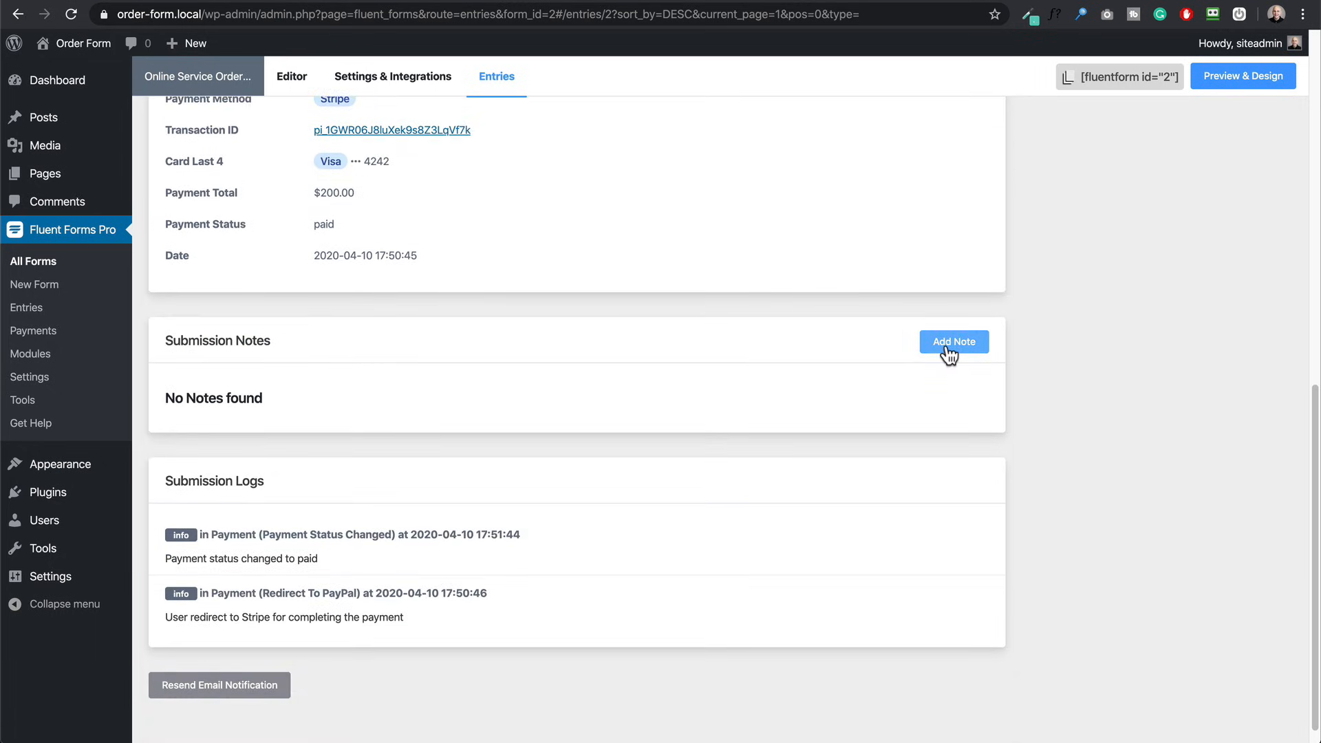
scroll(699, 586, up, 1)
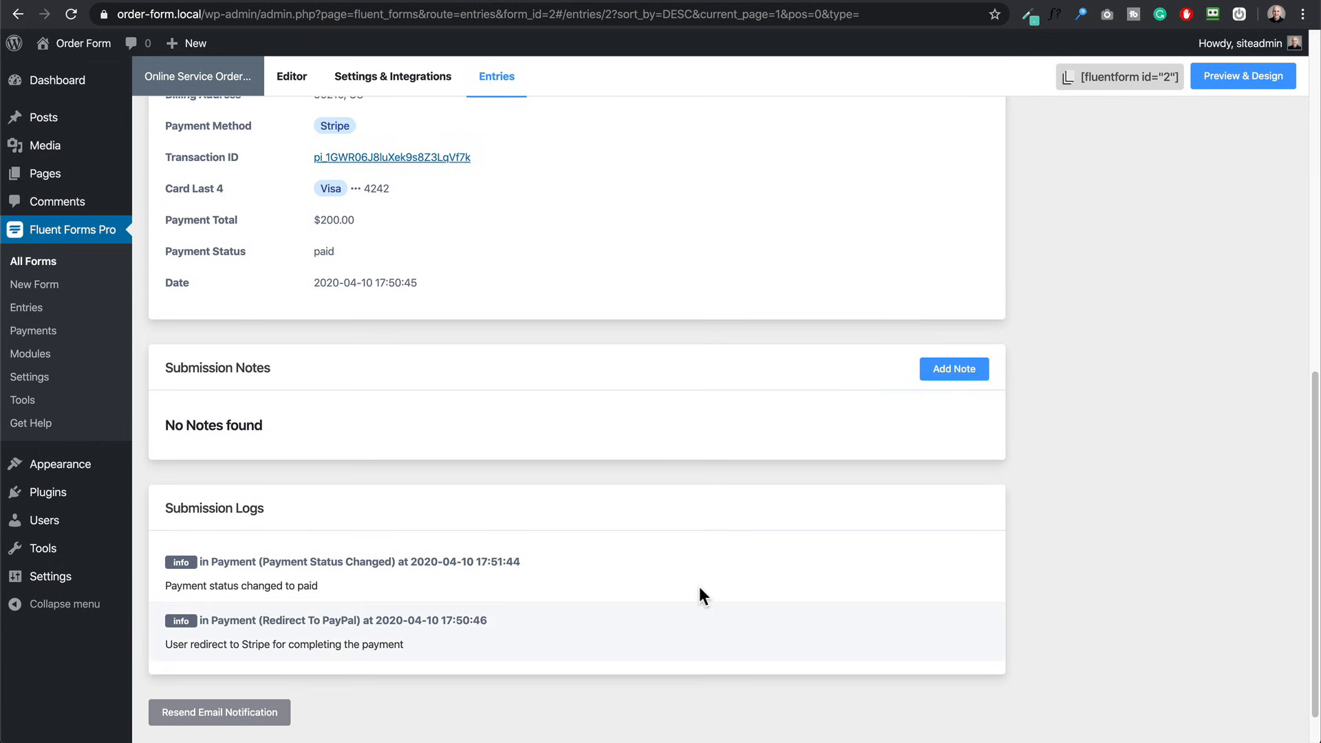